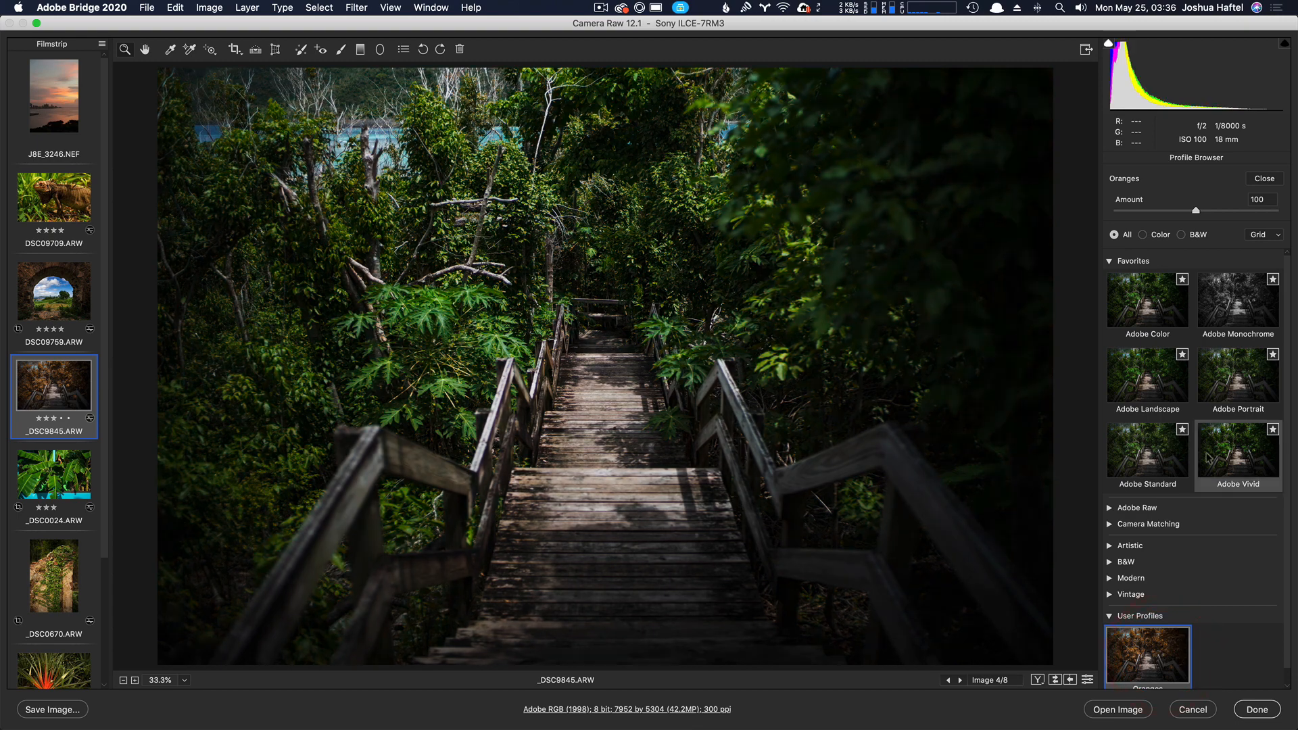
# Try the Oranges profile on _DSC9845.ARW at amount 143 and on _DSC0024.ARW at amount 146, resetting the amount each time
pyautogui.moveTo(1197, 208); pyautogui.dragTo(1231, 216)
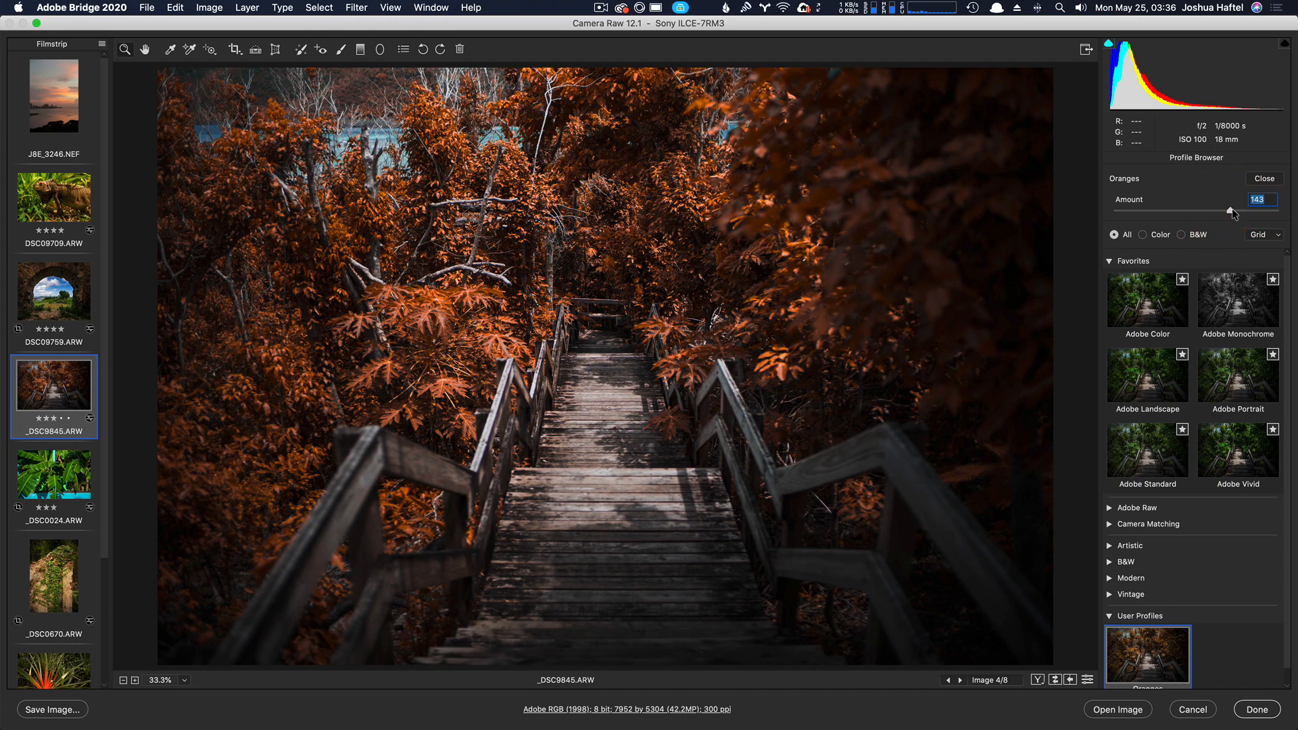
pyautogui.doubleClick(1232, 210)
pyautogui.click(41, 485)
pyautogui.click(1148, 654)
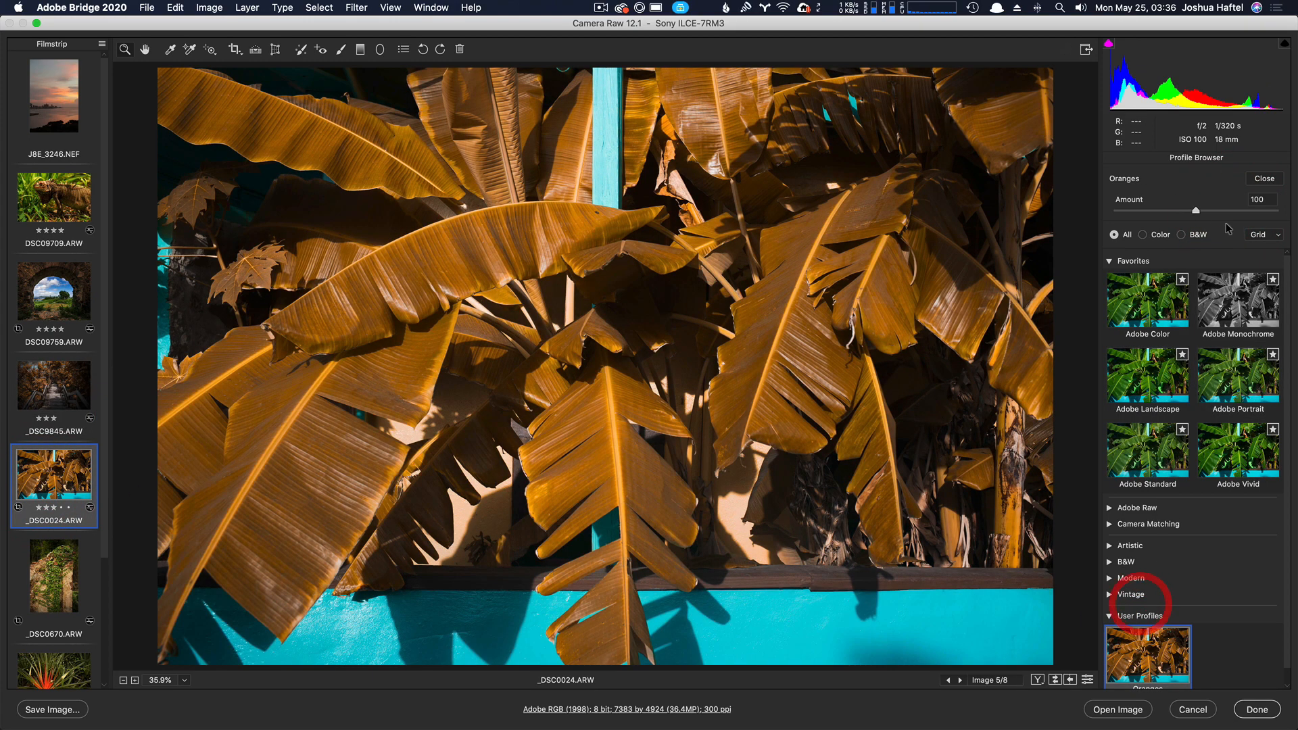
pyautogui.moveTo(1205, 215)
pyautogui.mouseDown()
pyautogui.moveTo(1269, 216)
pyautogui.moveTo(1235, 216)
pyautogui.mouseUp()
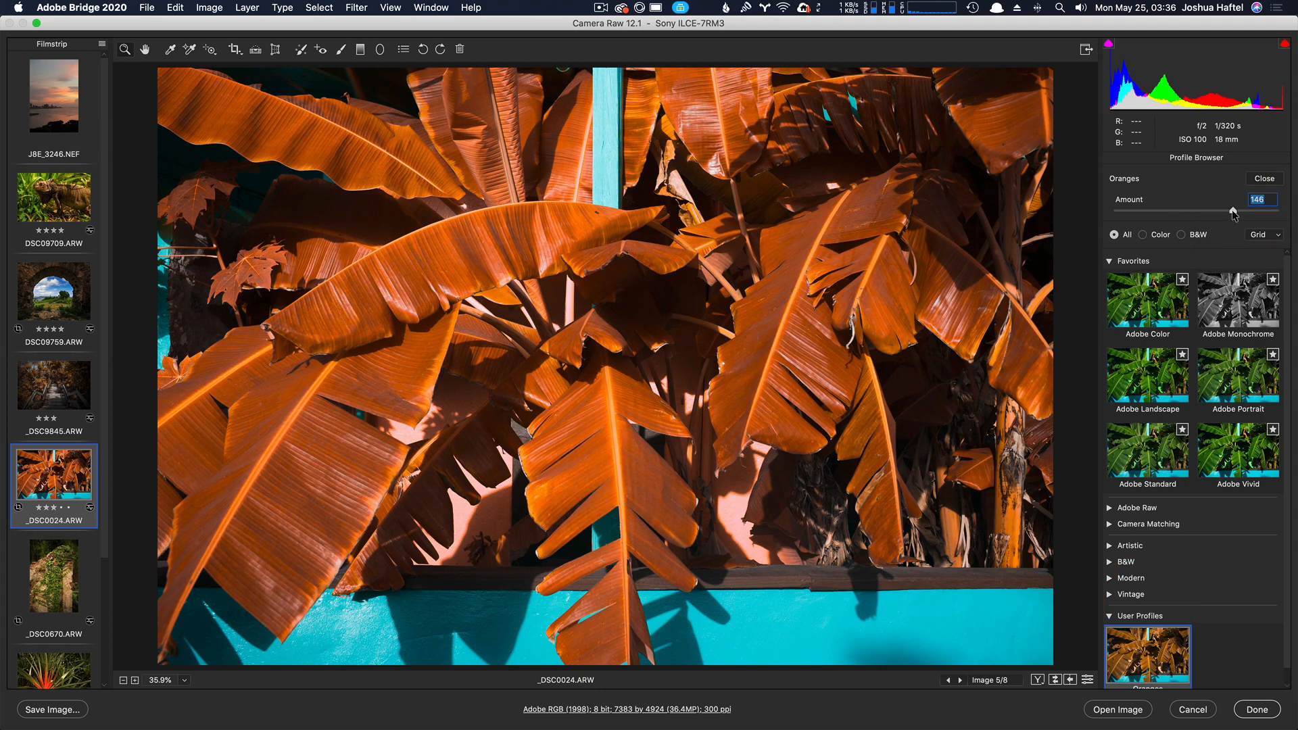
pyautogui.doubleClick(1234, 214)
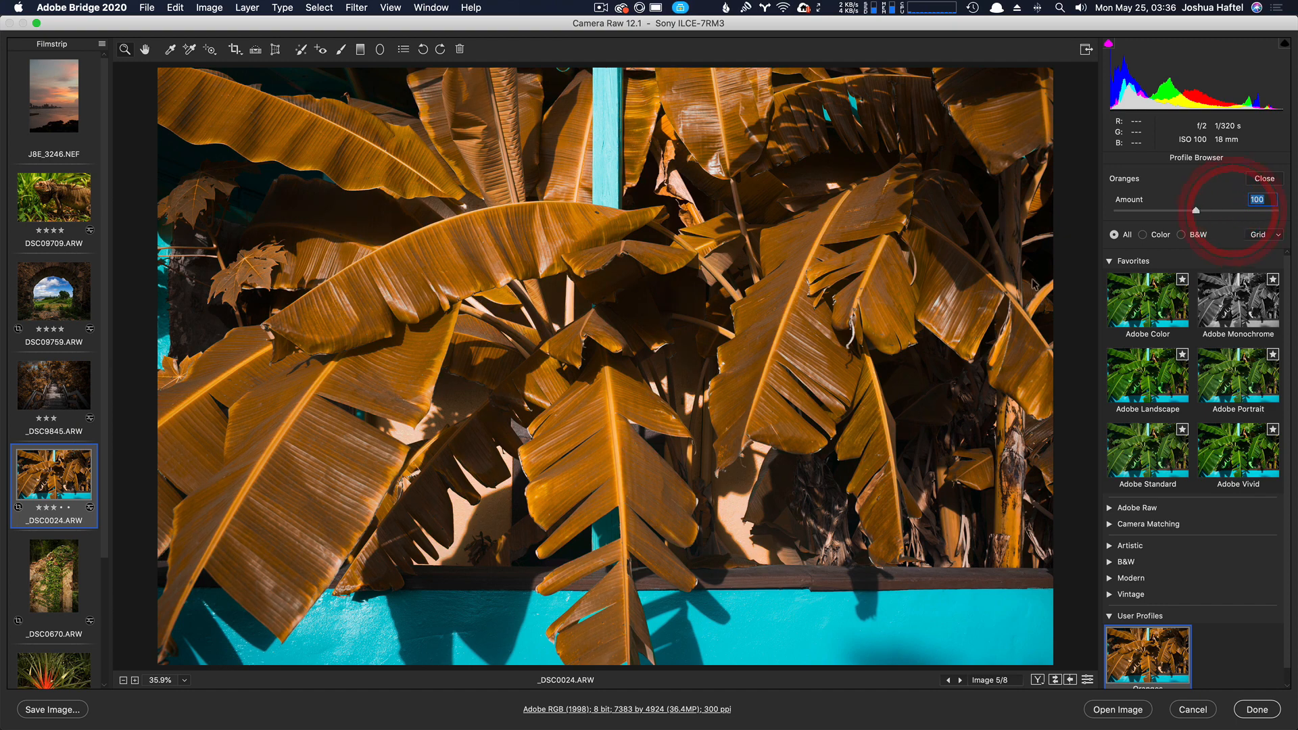
# Apply the Oranges profile to _DSC0670.ARW, try an amount of 185, and reset the amount
pyautogui.click(30, 580)
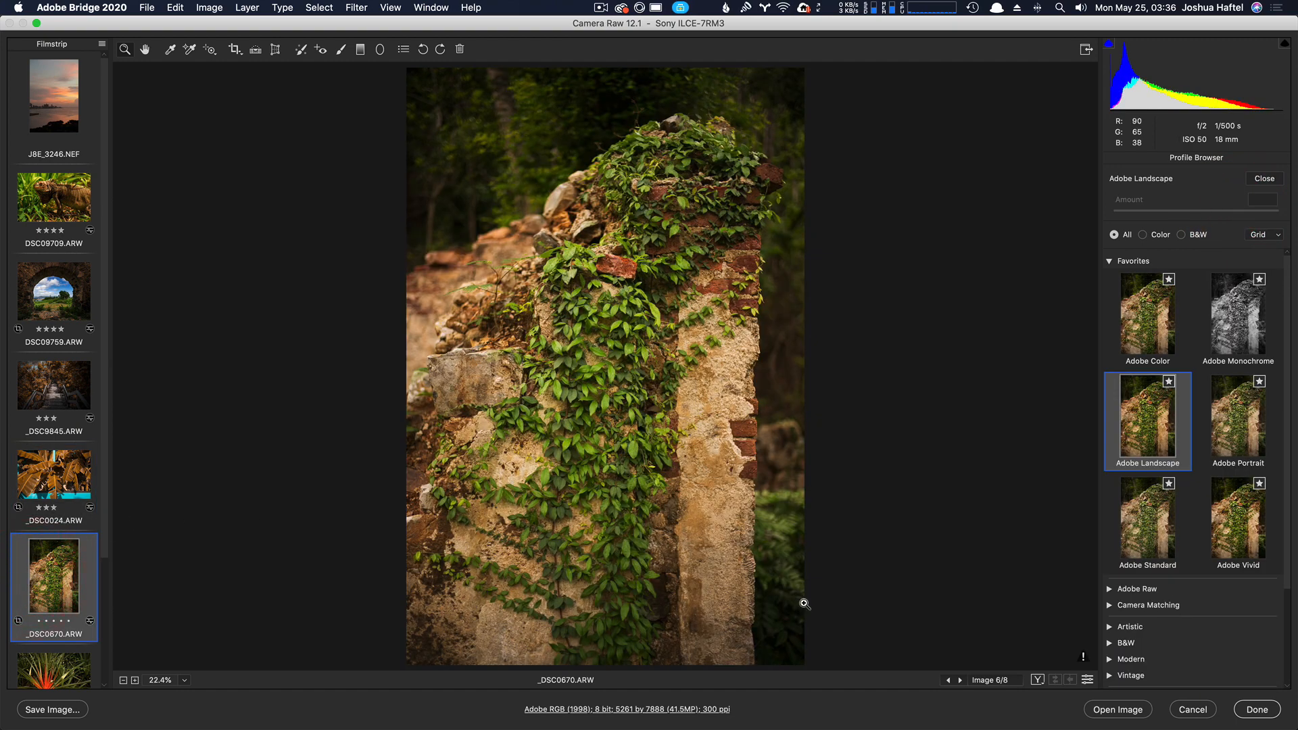
pyautogui.scroll(-3, 1177, 636)
pyautogui.click(1174, 646)
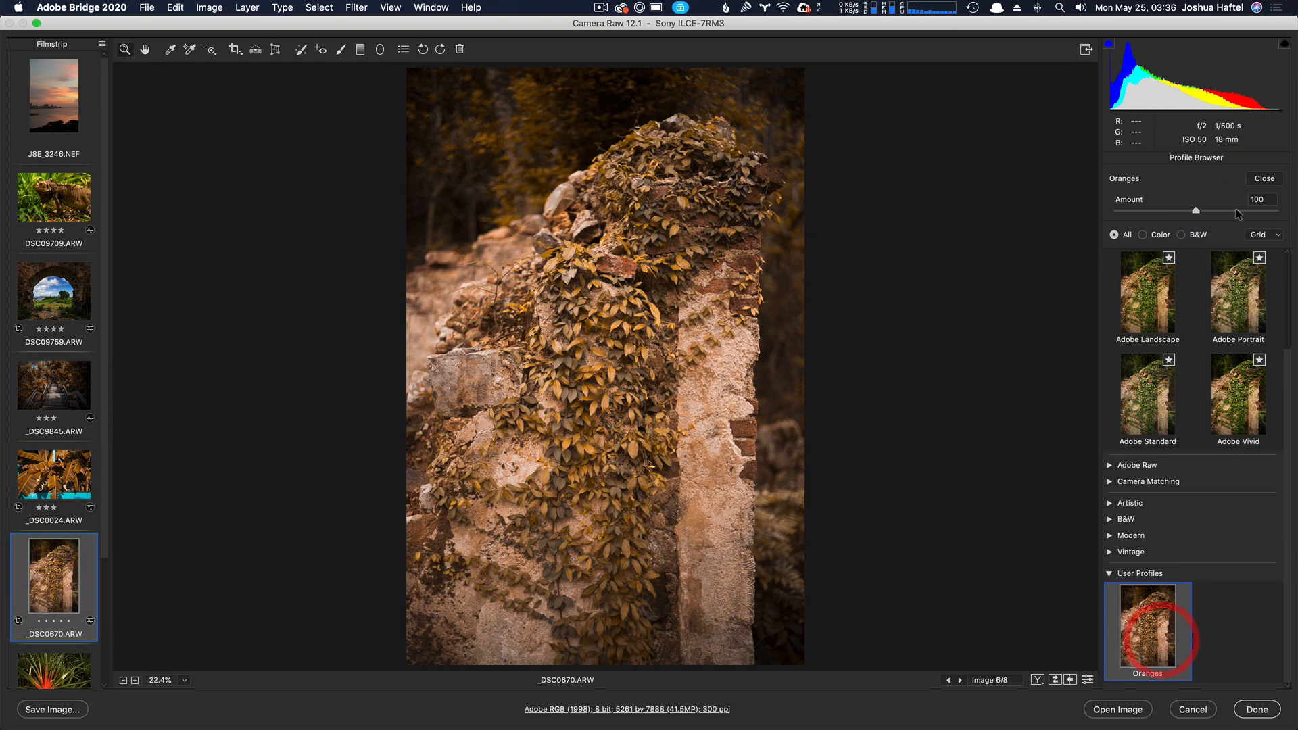
pyautogui.moveTo(1196, 210); pyautogui.dragTo(1265, 210)
pyautogui.click(1265, 207)
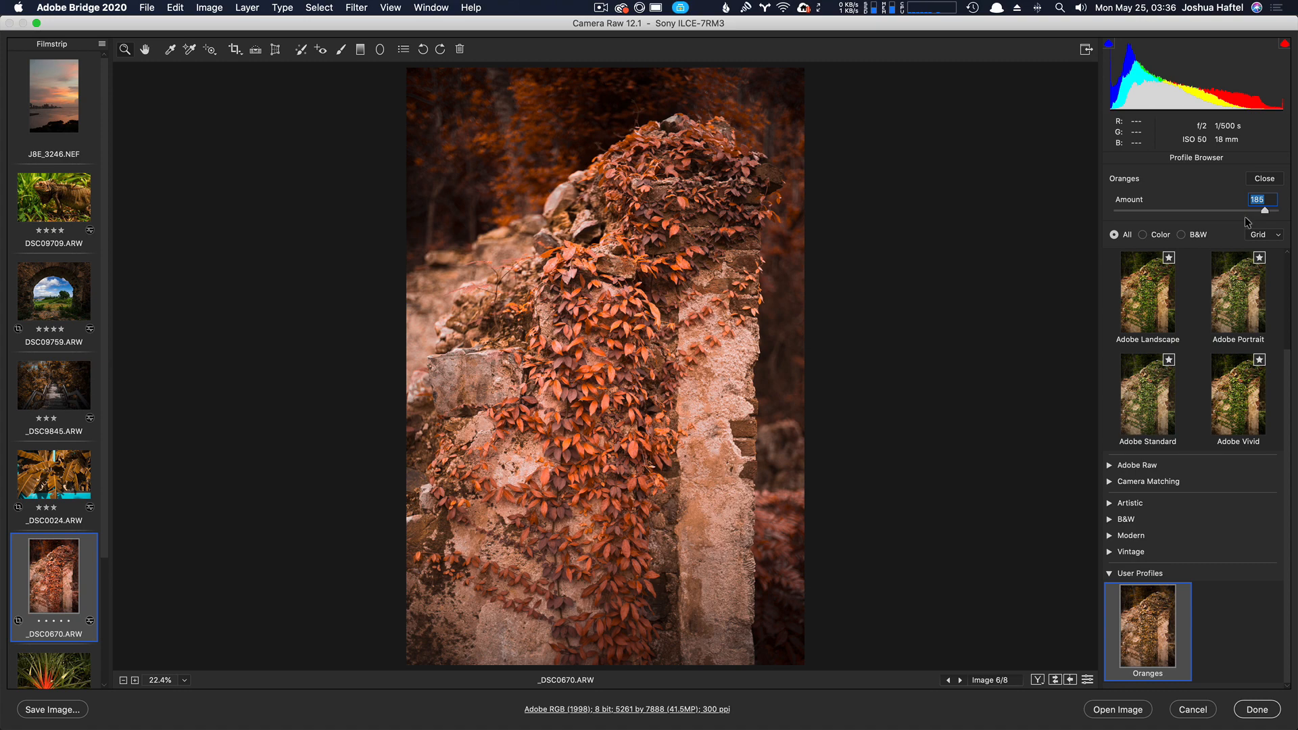
pyautogui.doubleClick(1264, 210)
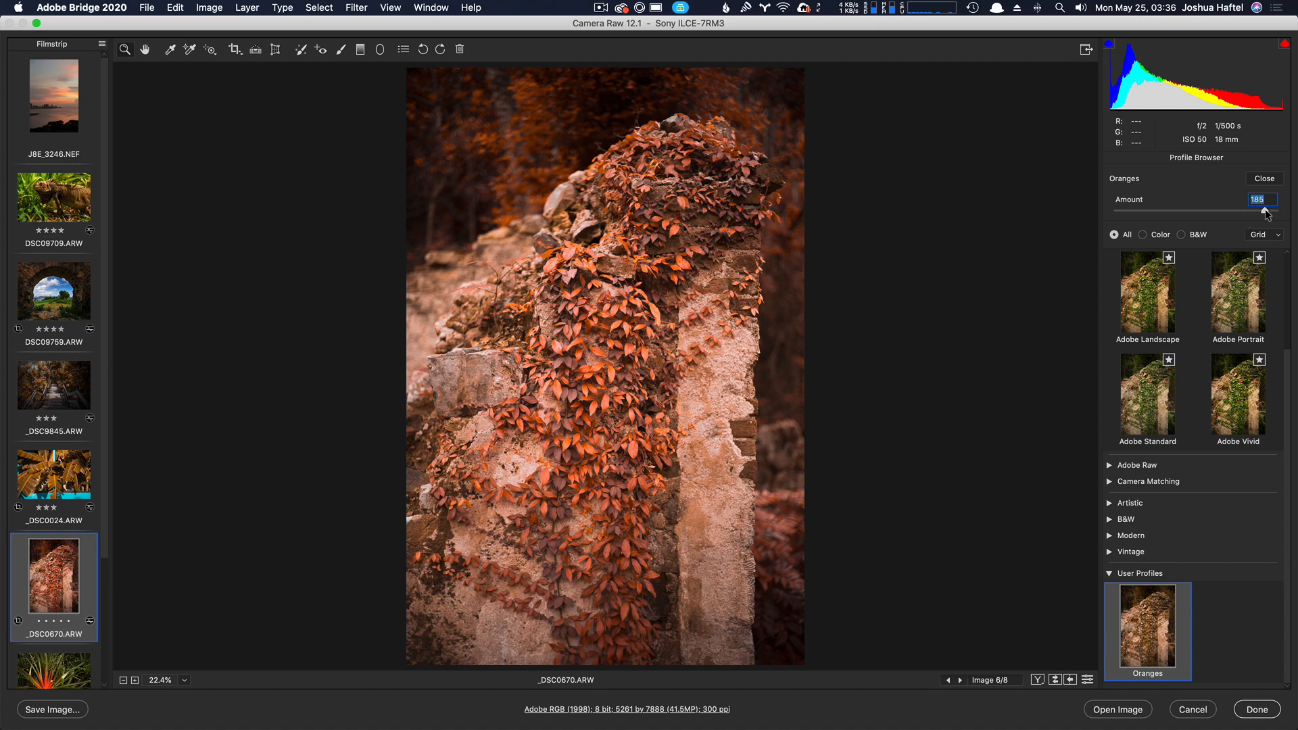
# Cancel all Camera Raw changes, including those on non-selected images, and switch to Photoshop
pyautogui.click(1193, 709)
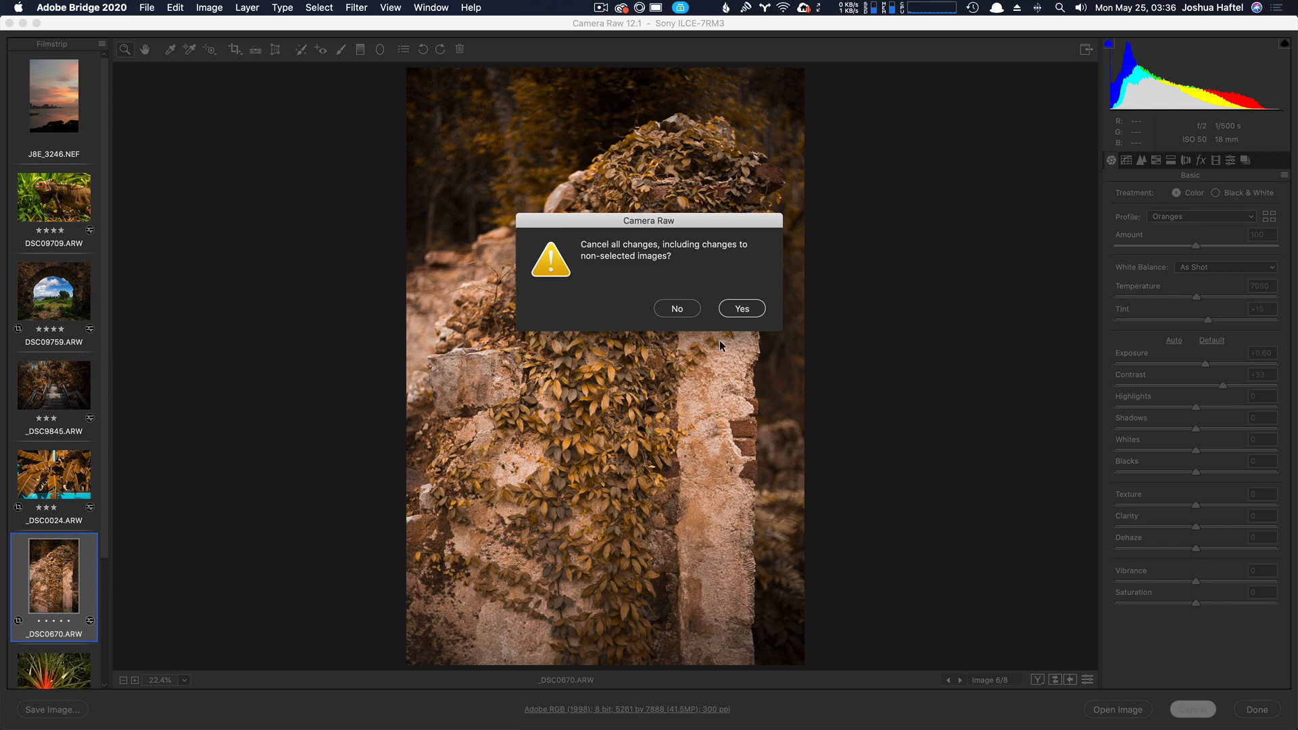
pyautogui.click(742, 308)
pyautogui.press('super+Tab')
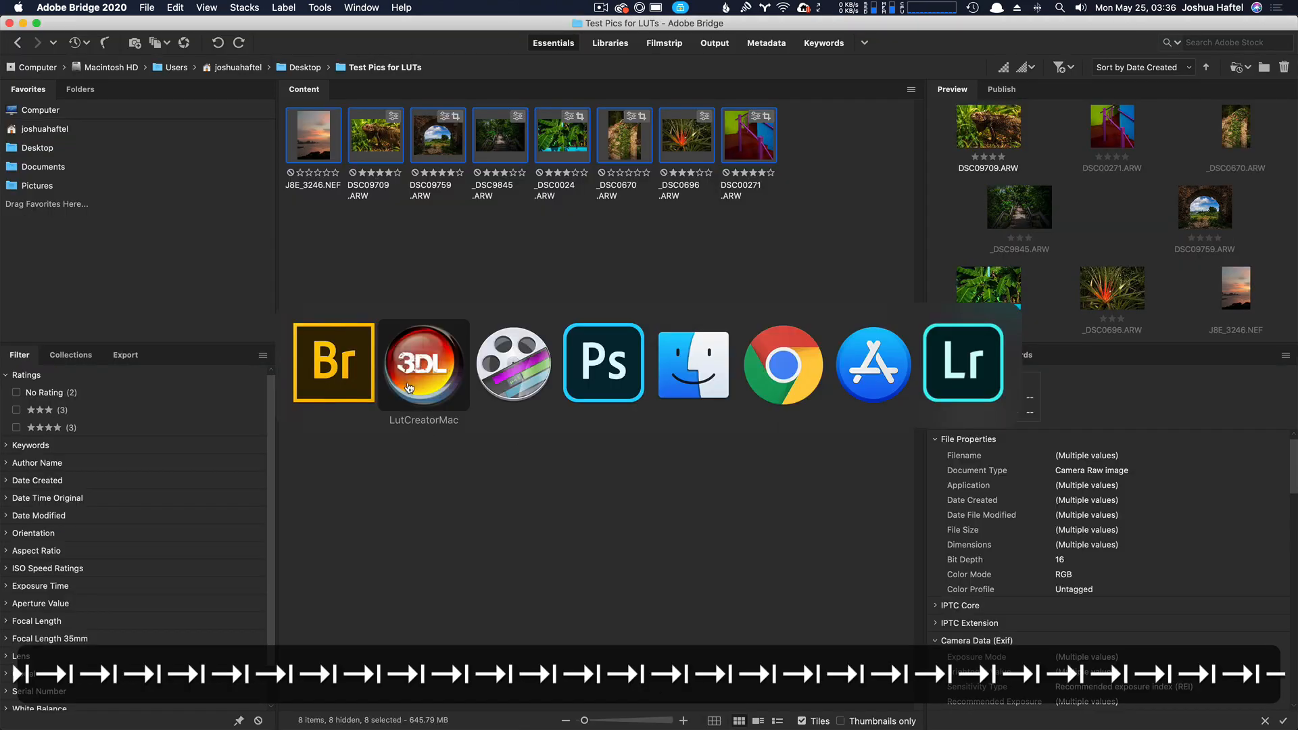
pyautogui.click(595, 373)
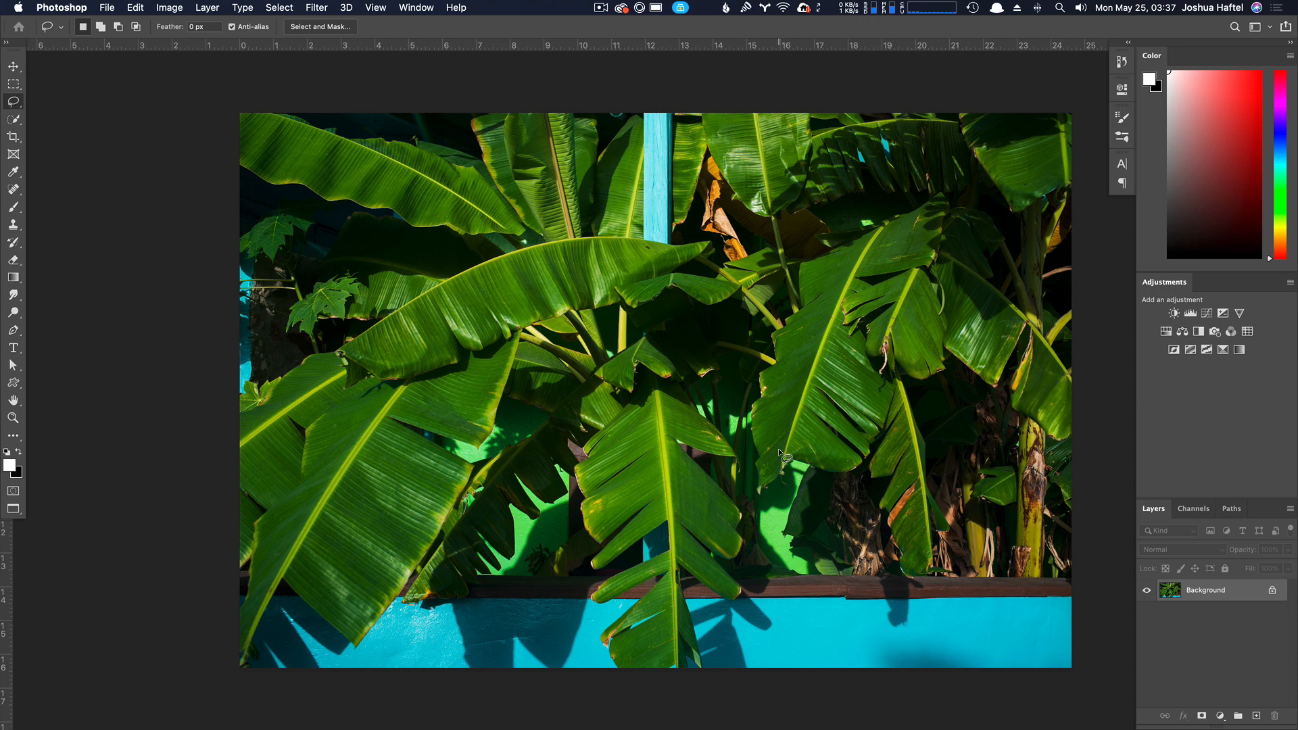
# Switch to 3D LUT Creator, reset the distorted A/B color grid, and load the banana leaf image from Photoshop
pyautogui.press('super+Tab')
pyautogui.click(517, 370)
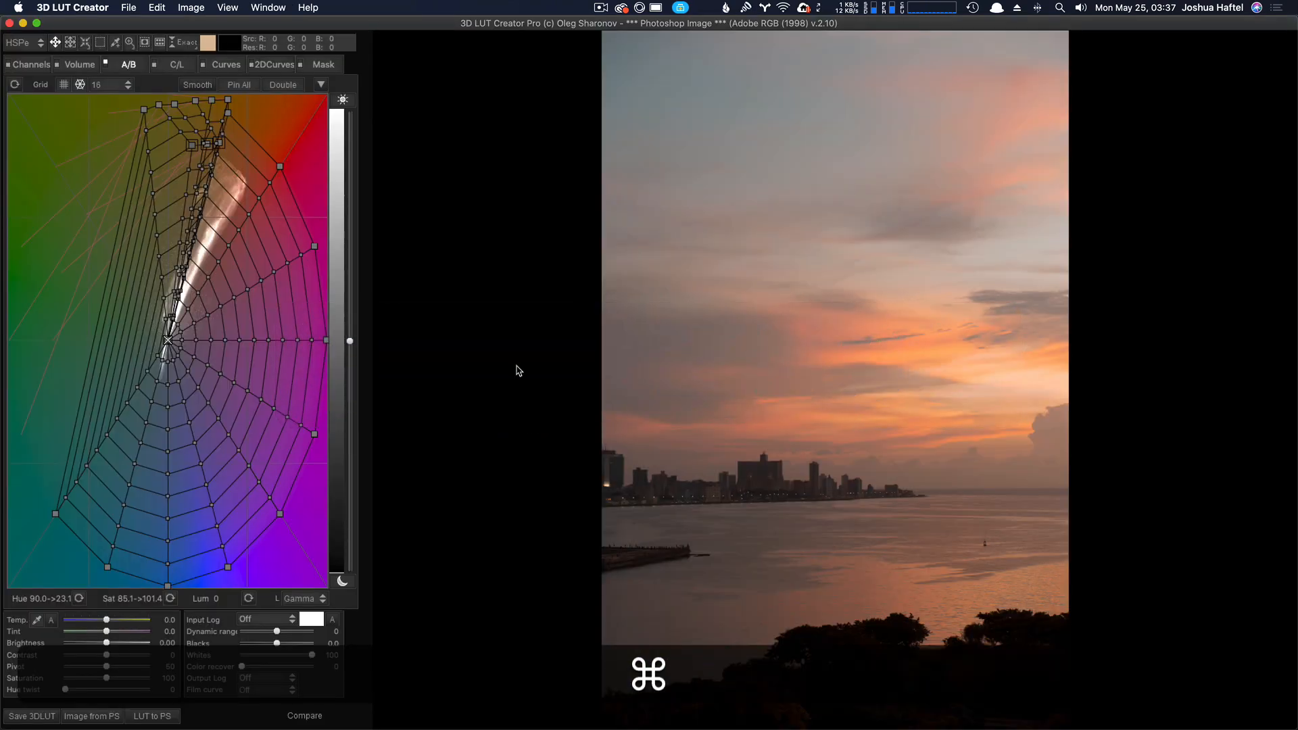
pyautogui.click(13, 82)
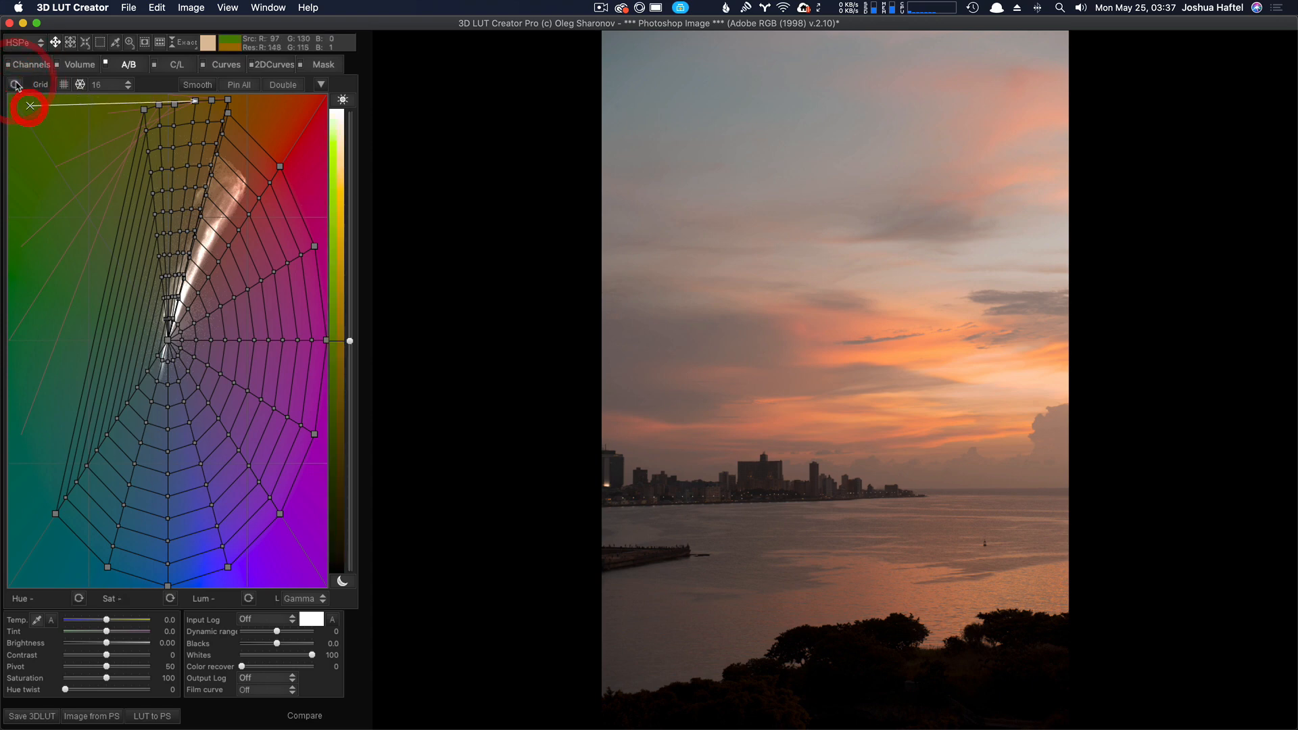
pyautogui.click(14, 81)
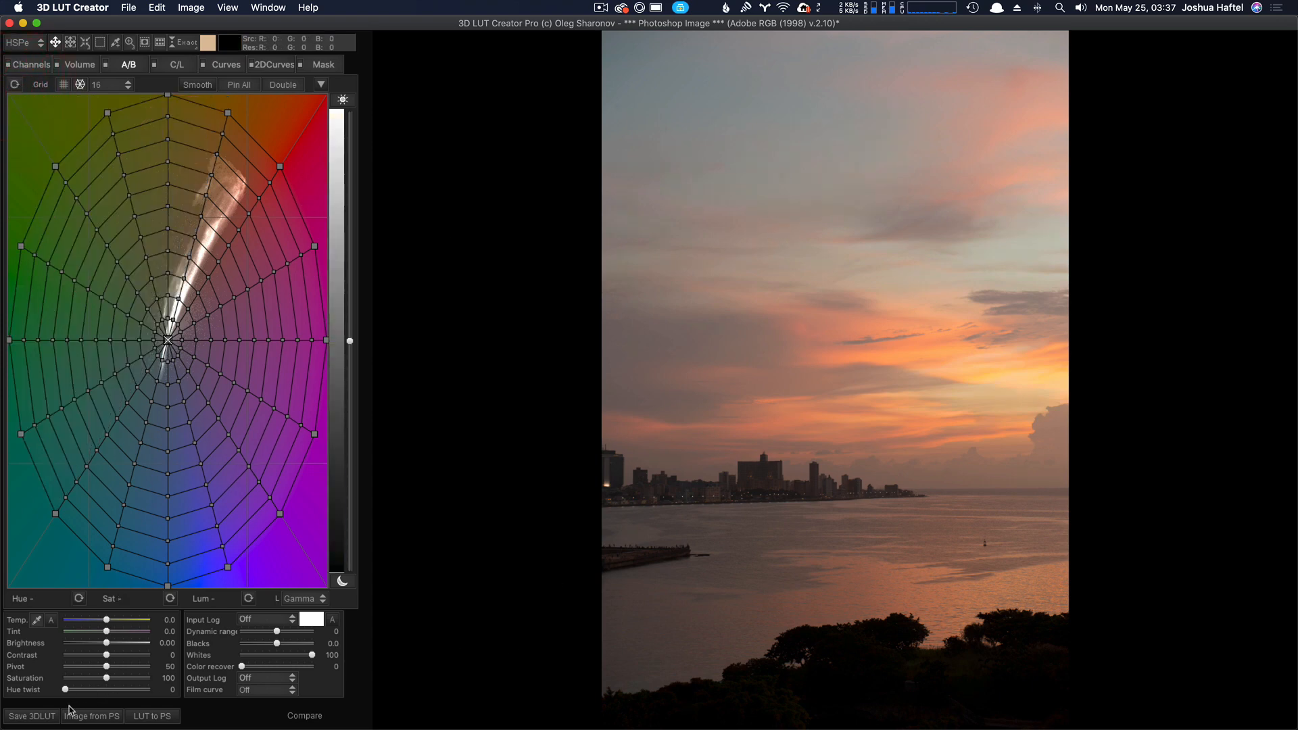
pyautogui.click(86, 717)
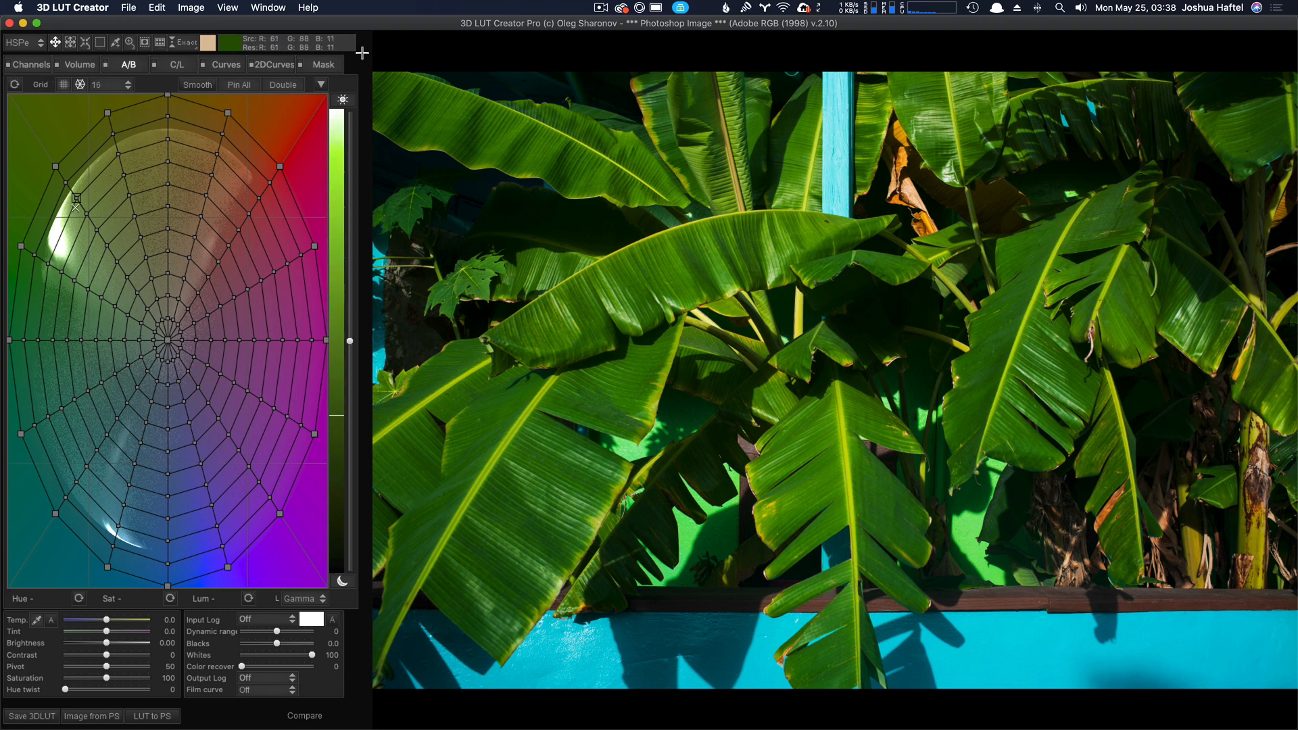
# Look through the Channels, C/L and Curves adjustments, and return to the A/B color grid
pyautogui.click(77, 65)
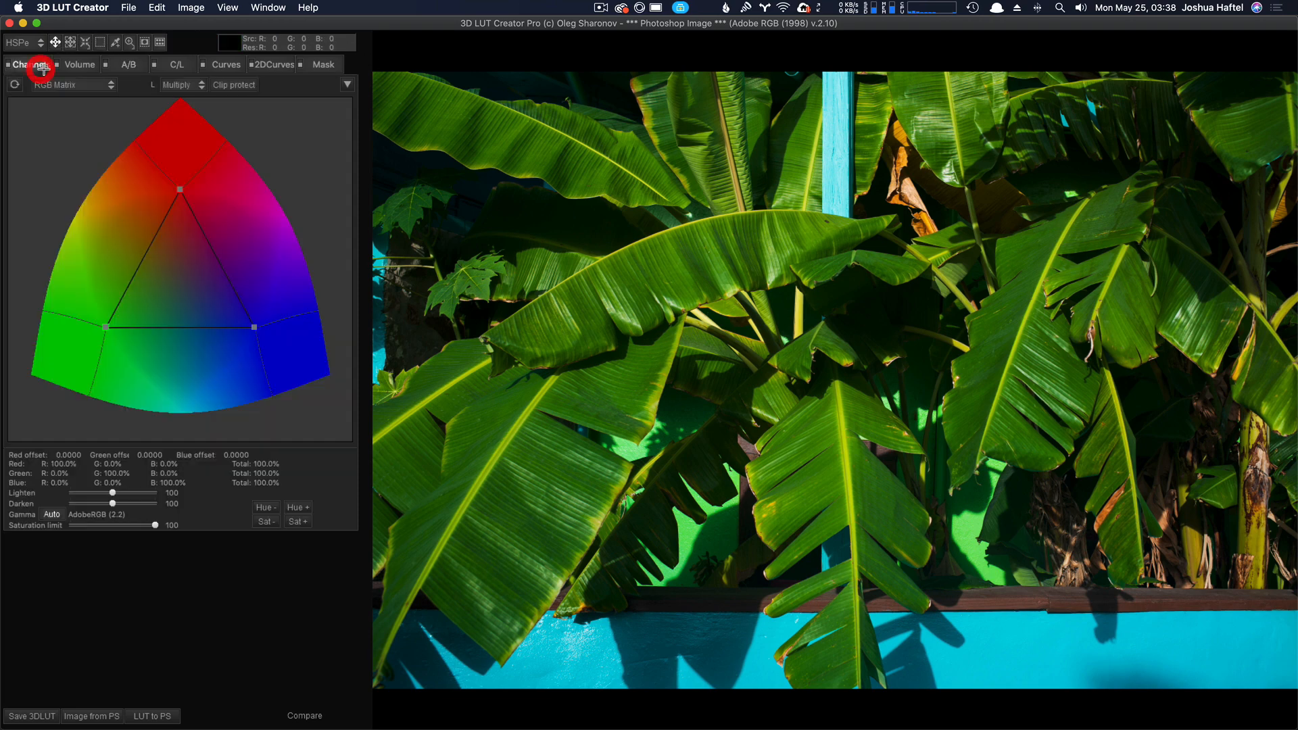
pyautogui.click(138, 64)
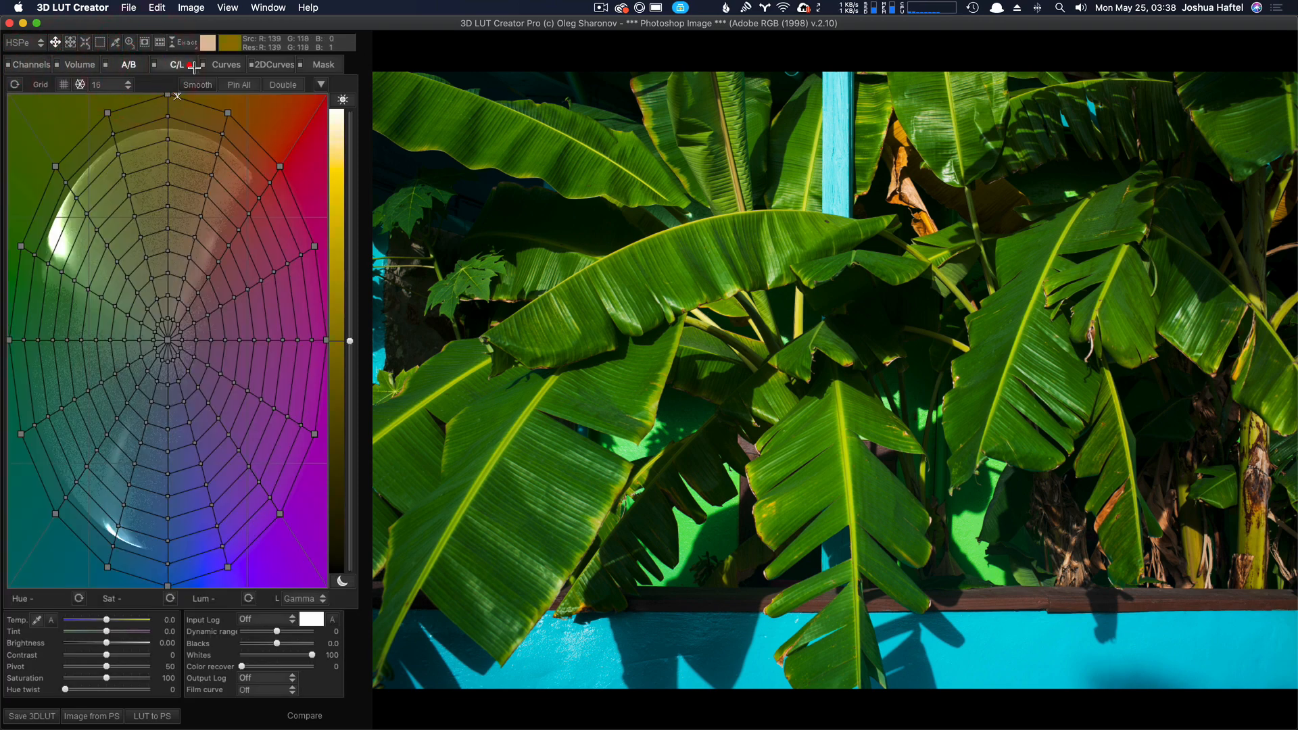
pyautogui.click(177, 64)
pyautogui.click(239, 64)
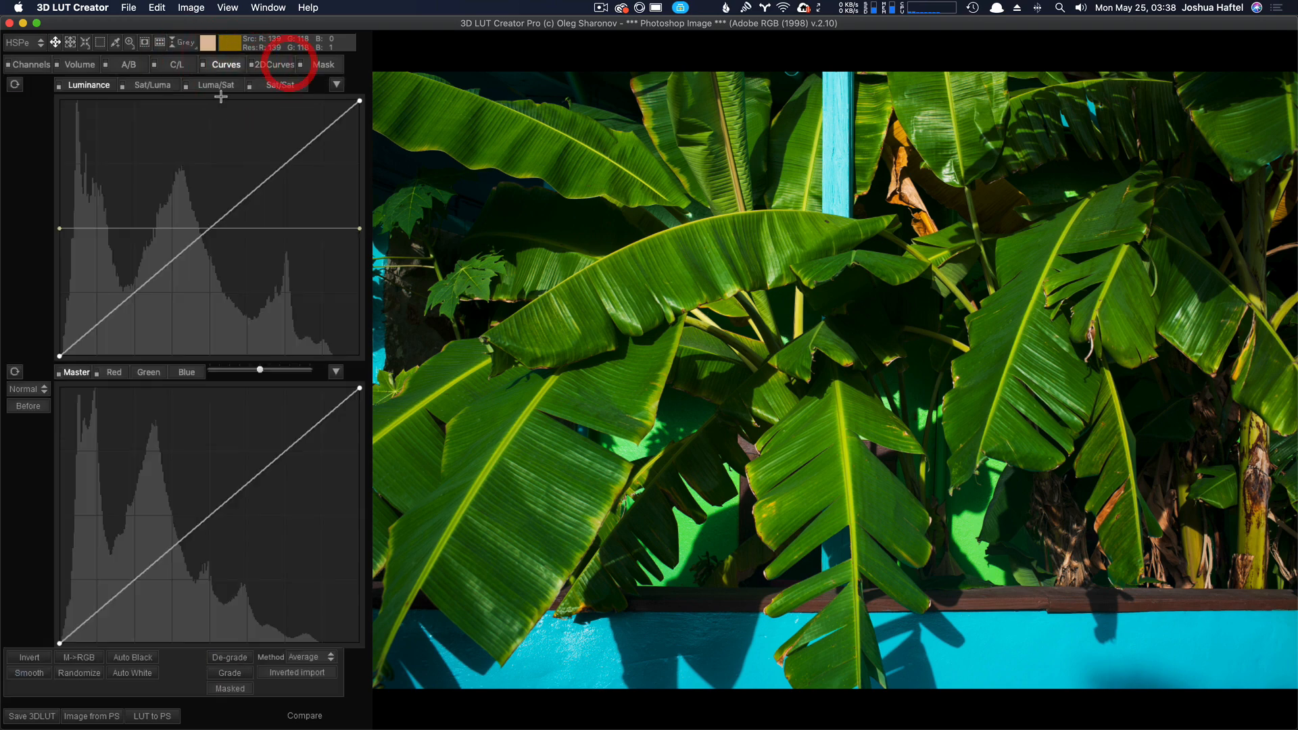
pyautogui.click(136, 63)
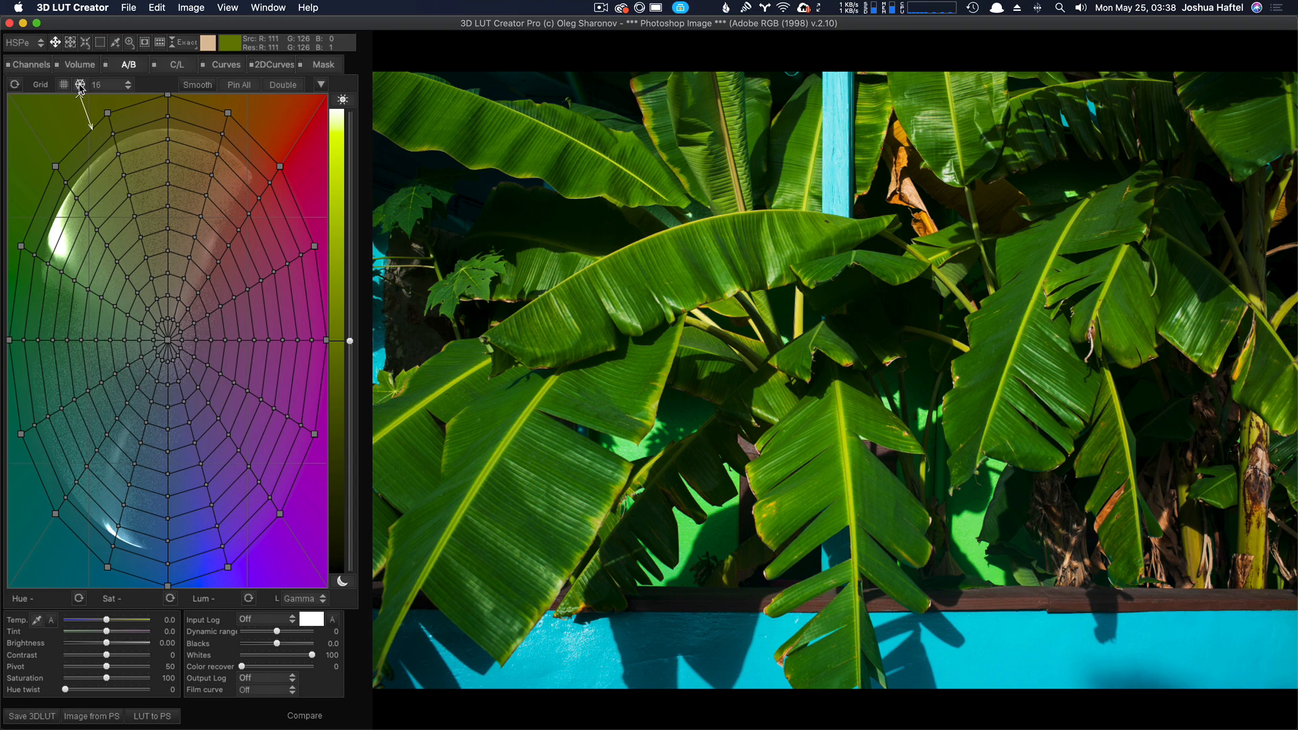
# Try a grid size of 4 on the A/B color grid and restore the size to 16
pyautogui.click(114, 87)
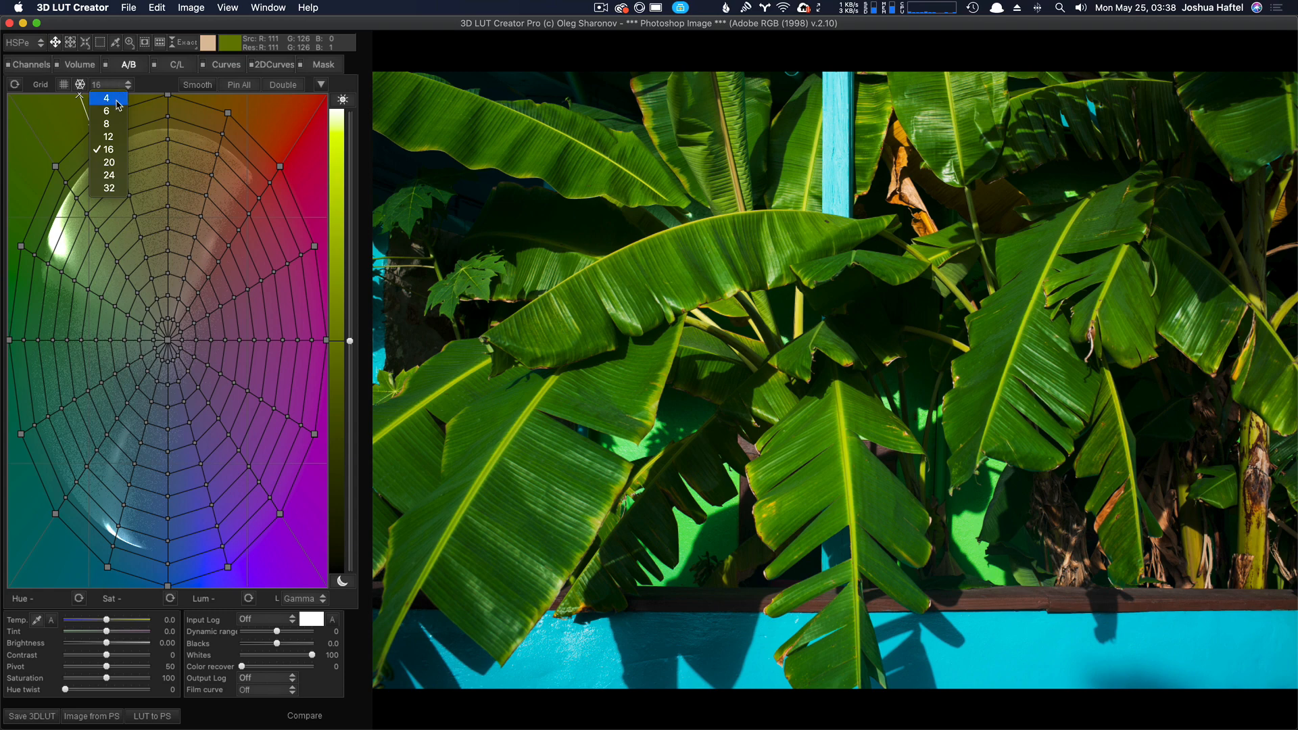
pyautogui.click(115, 98)
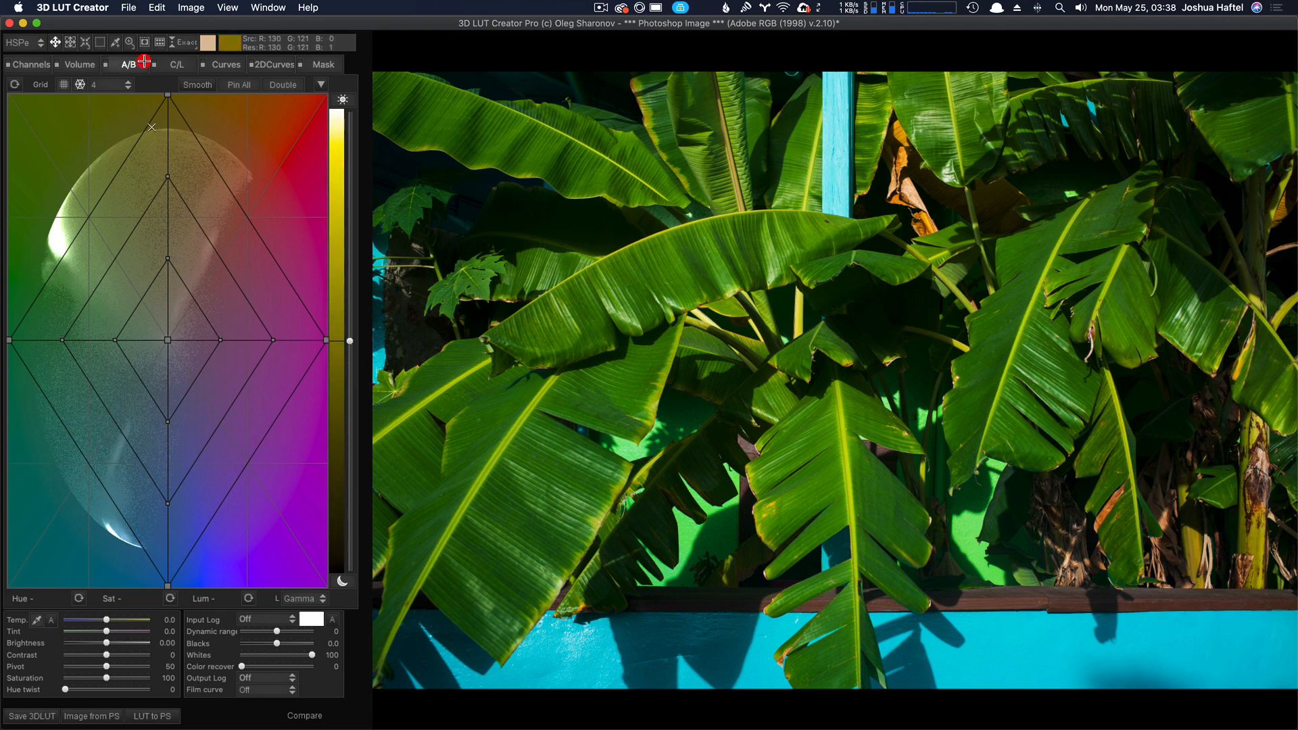
pyautogui.click(120, 84)
pyautogui.click(112, 151)
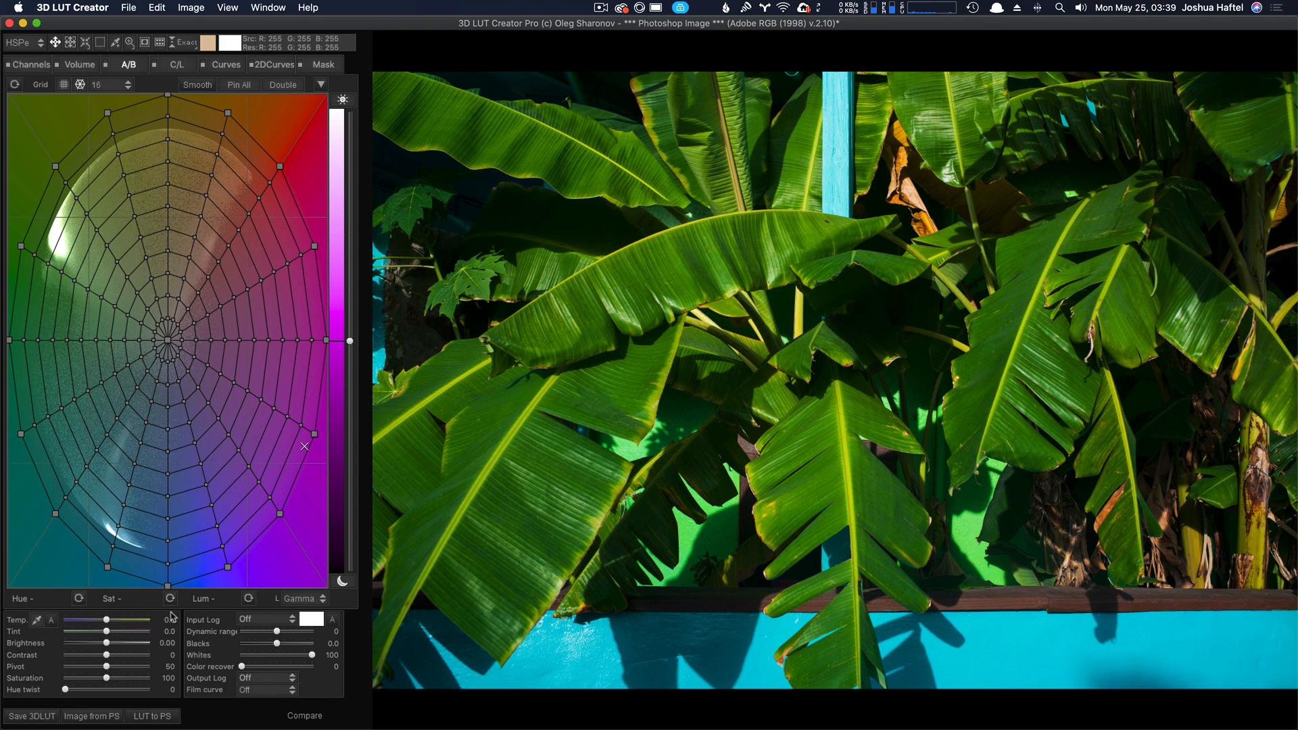
# Try desaturating an inner magenta node of the A/B grid, and reset that node
pyautogui.moveTo(270, 526); pyautogui.dragTo(291, 572)
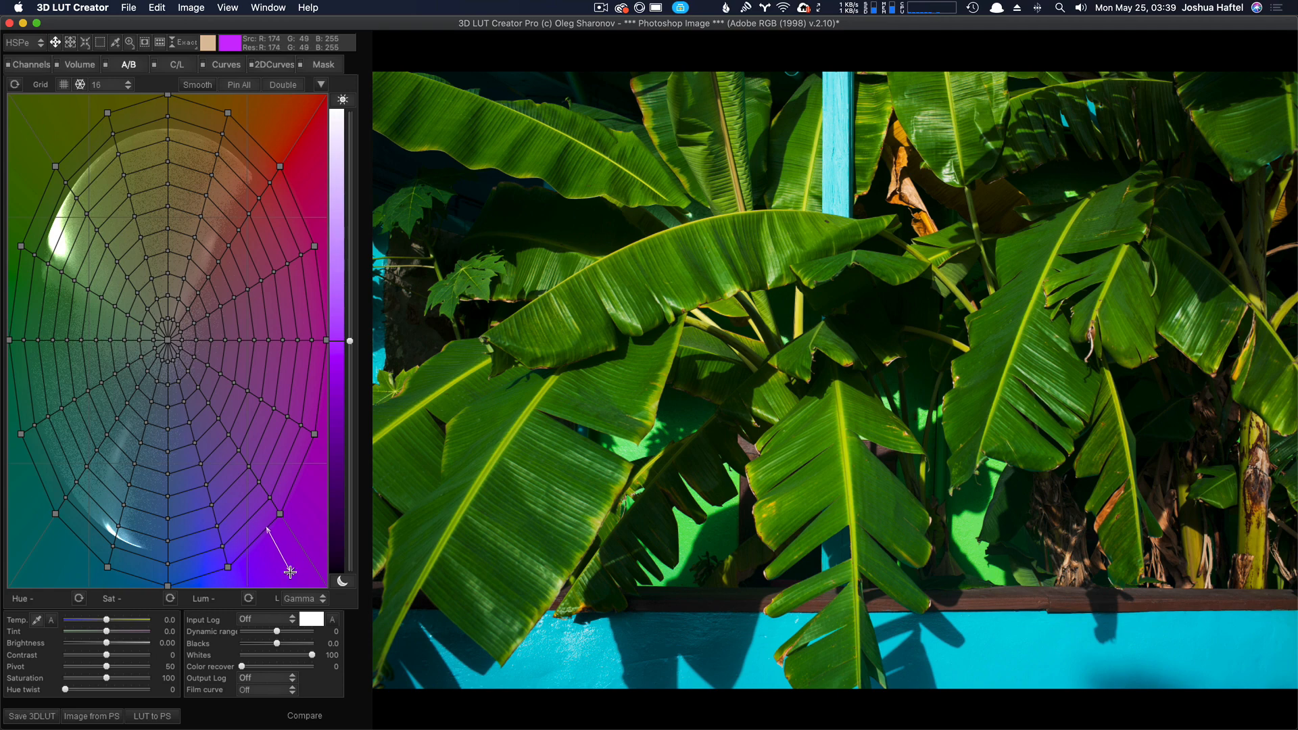
pyautogui.moveTo(291, 572); pyautogui.dragTo(290, 572)
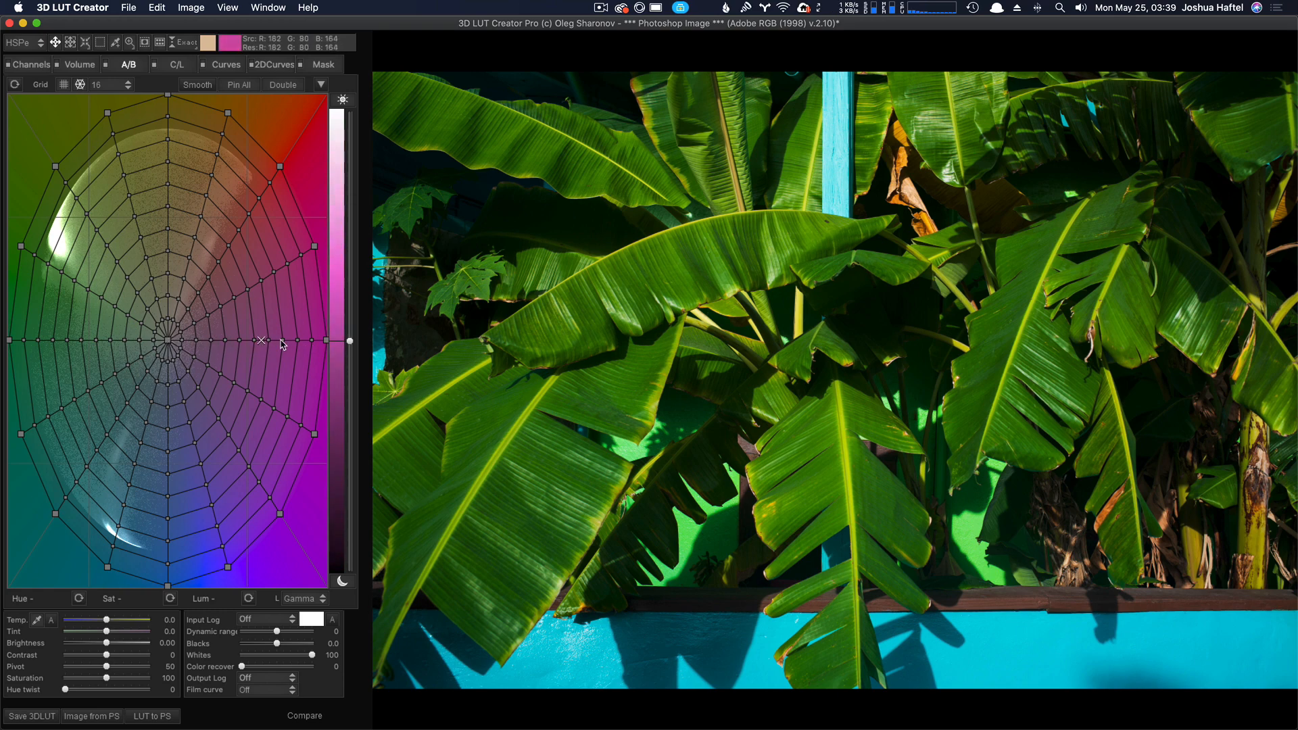
pyautogui.click(232, 341)
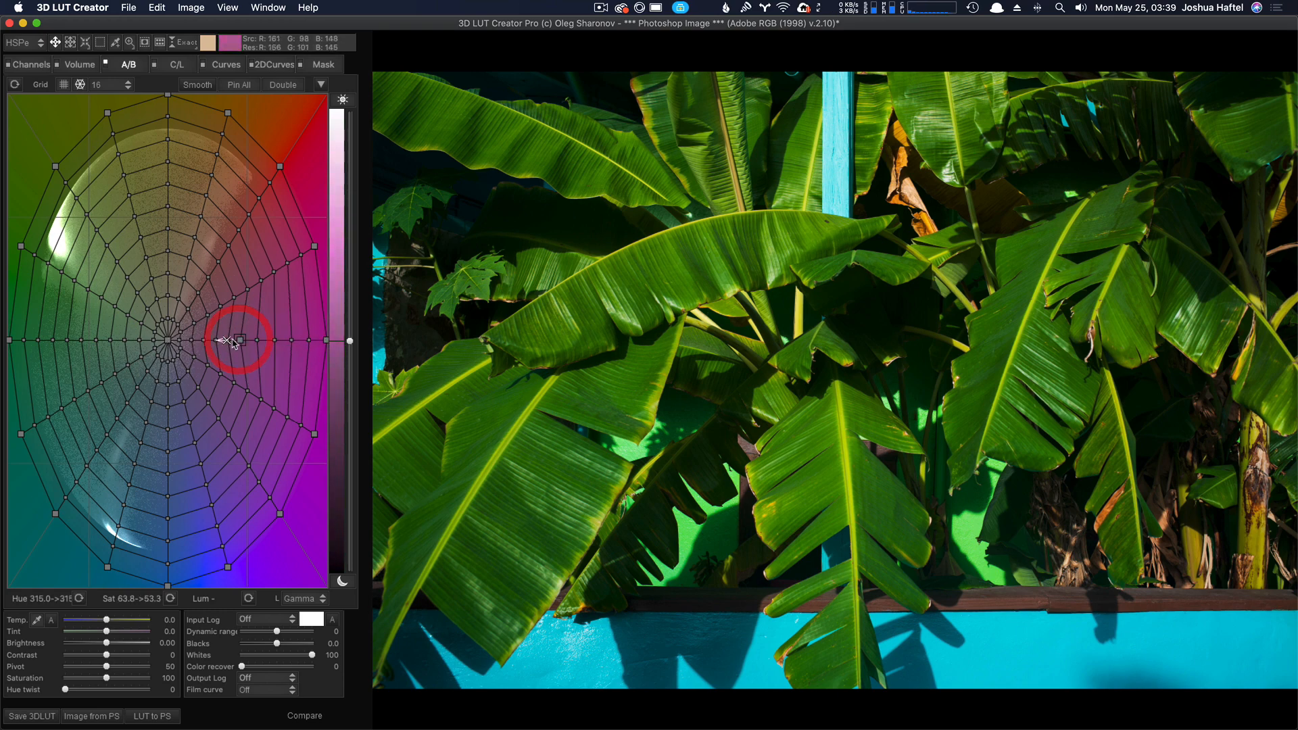
pyautogui.click(240, 340)
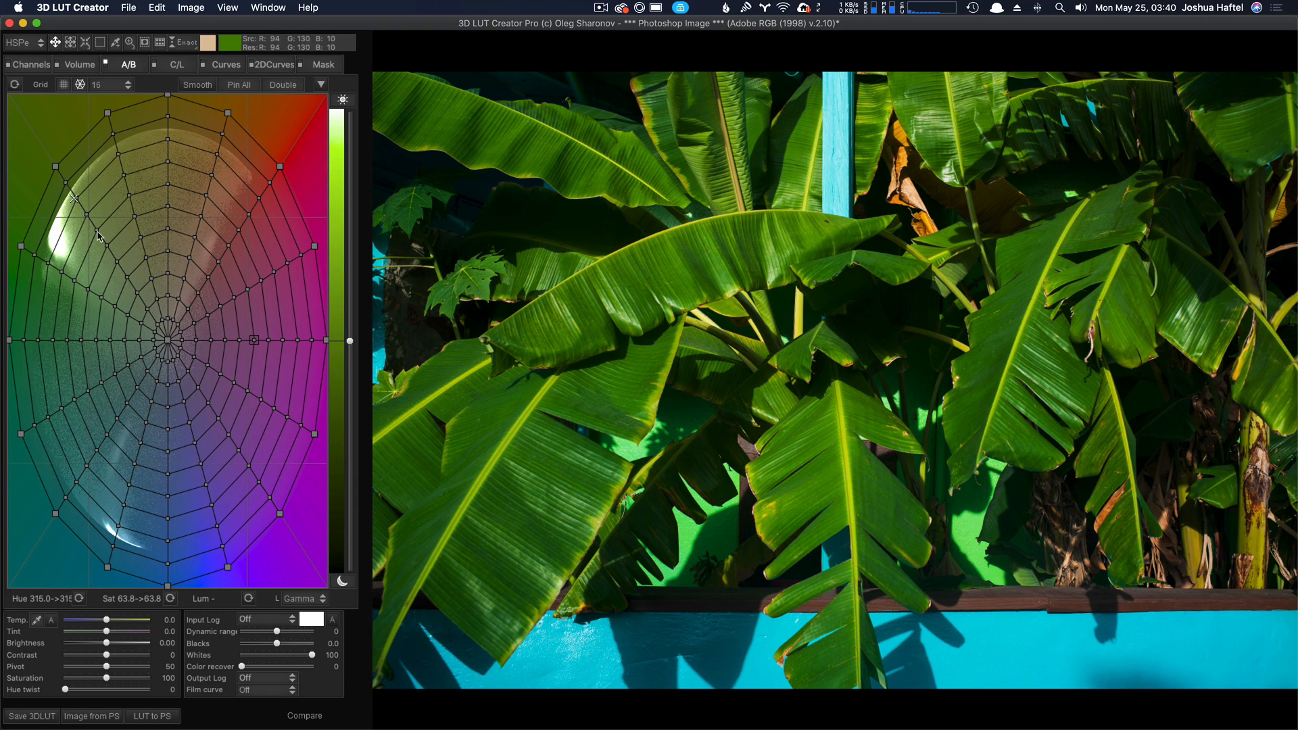
# Try moving the outer yellow-green node of the A/B grid to red at hue about 359, and return it to its original position
pyautogui.moveTo(57, 169)
pyautogui.mouseDown()
pyautogui.moveTo(35, 153)
pyautogui.moveTo(25, 205)
pyautogui.moveTo(48, 165)
pyautogui.moveTo(60, 173)
pyautogui.mouseUp()
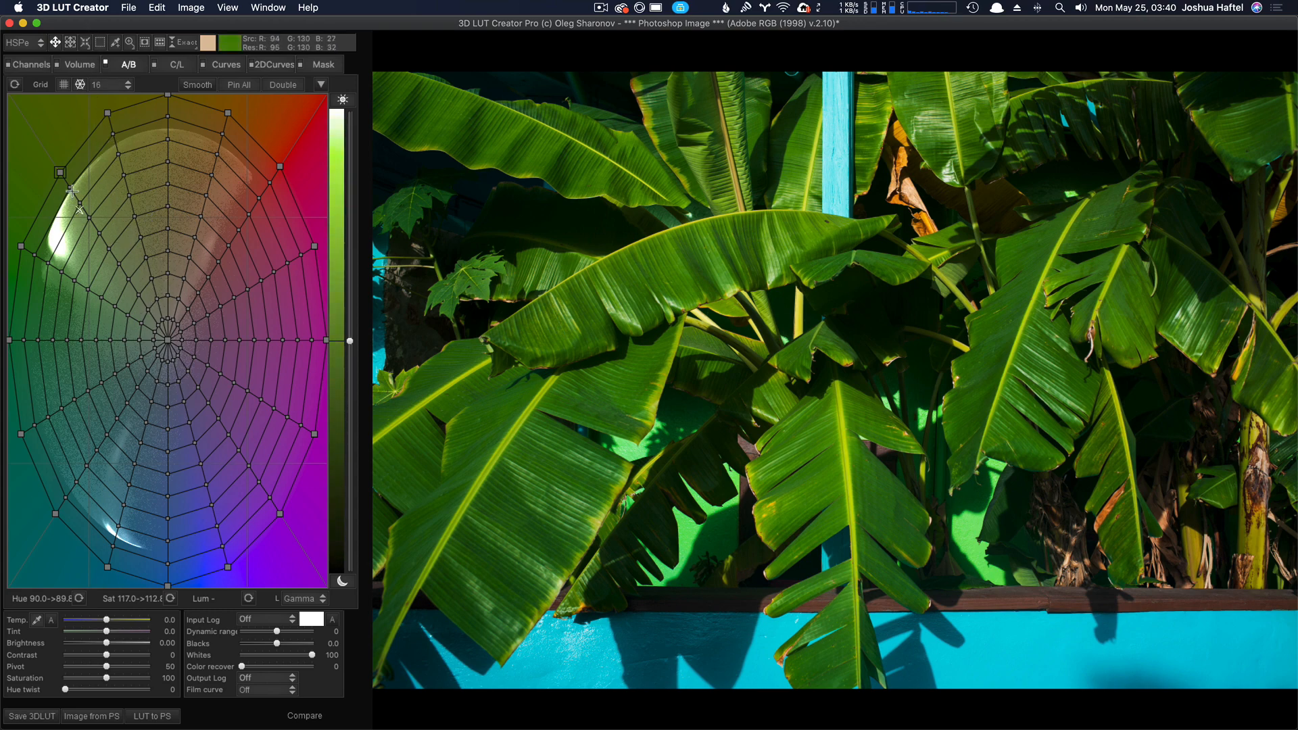
pyautogui.moveTo(60, 173); pyautogui.dragTo(56, 164)
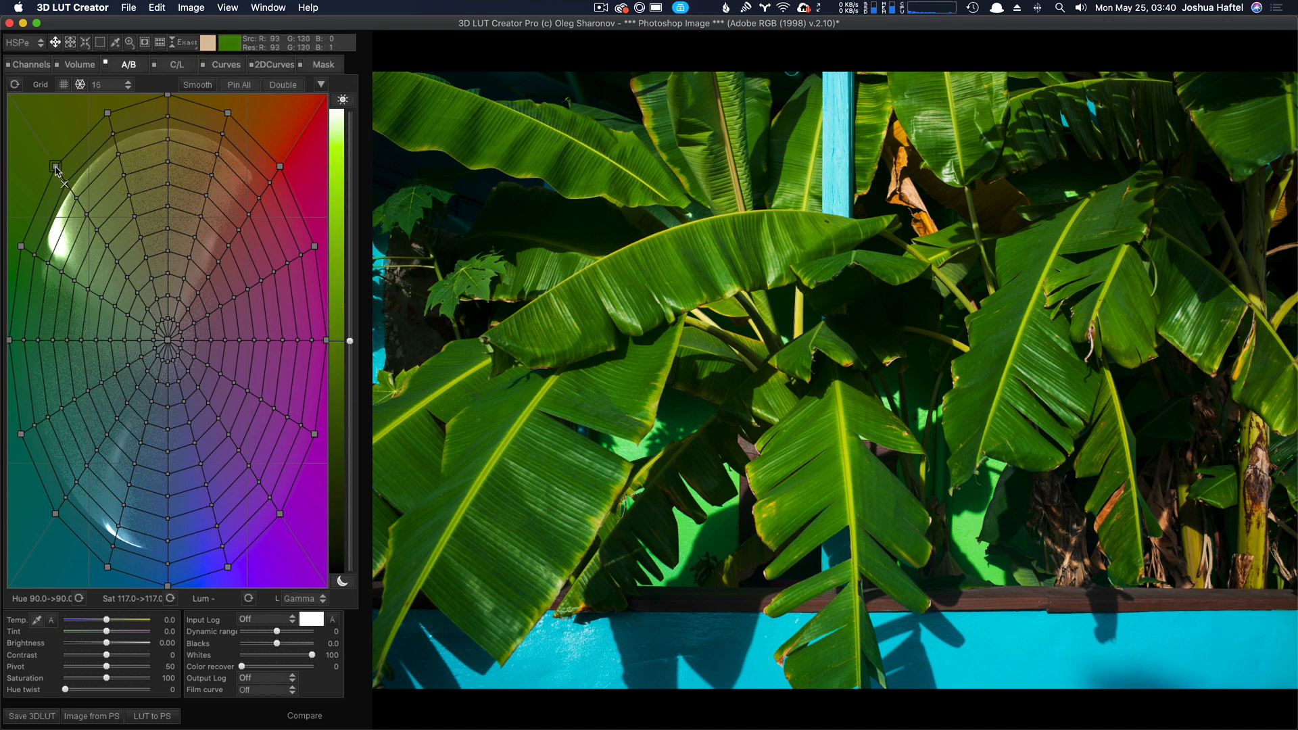
pyautogui.moveTo(56, 167); pyautogui.dragTo(295, 147)
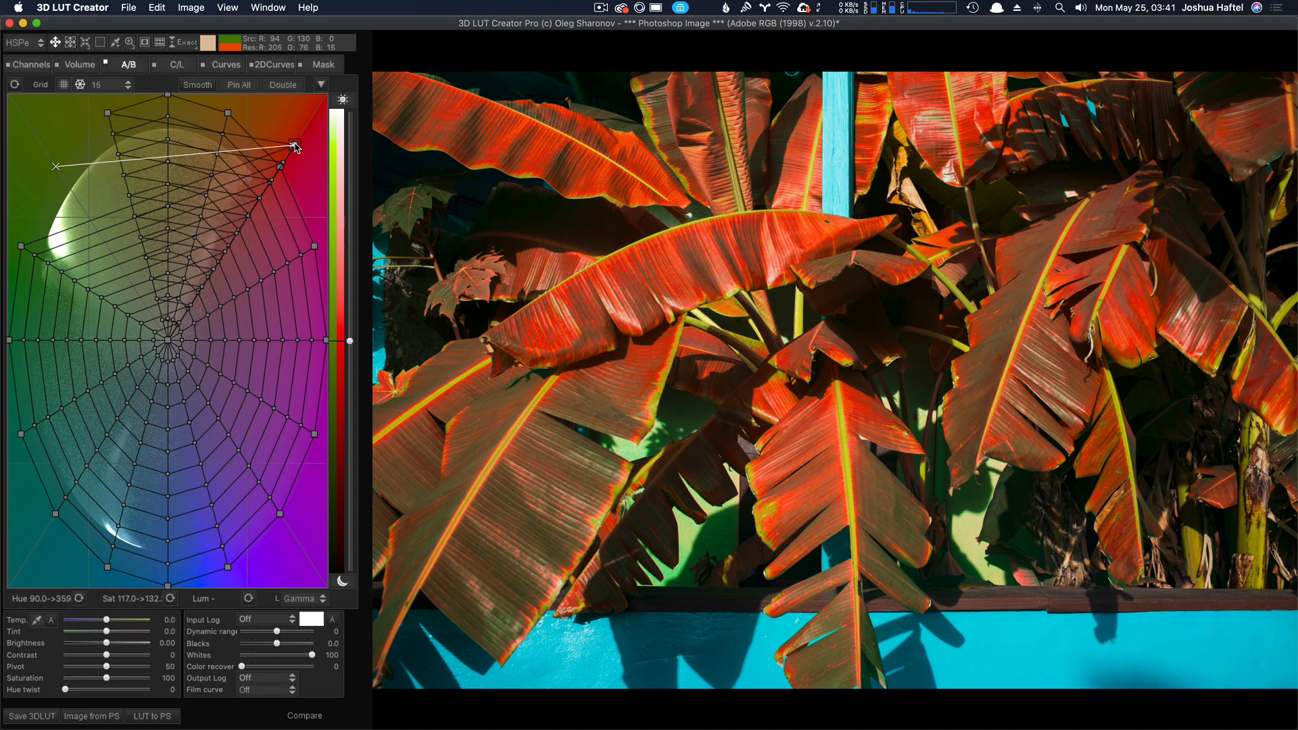
pyautogui.moveTo(294, 147); pyautogui.dragTo(297, 144)
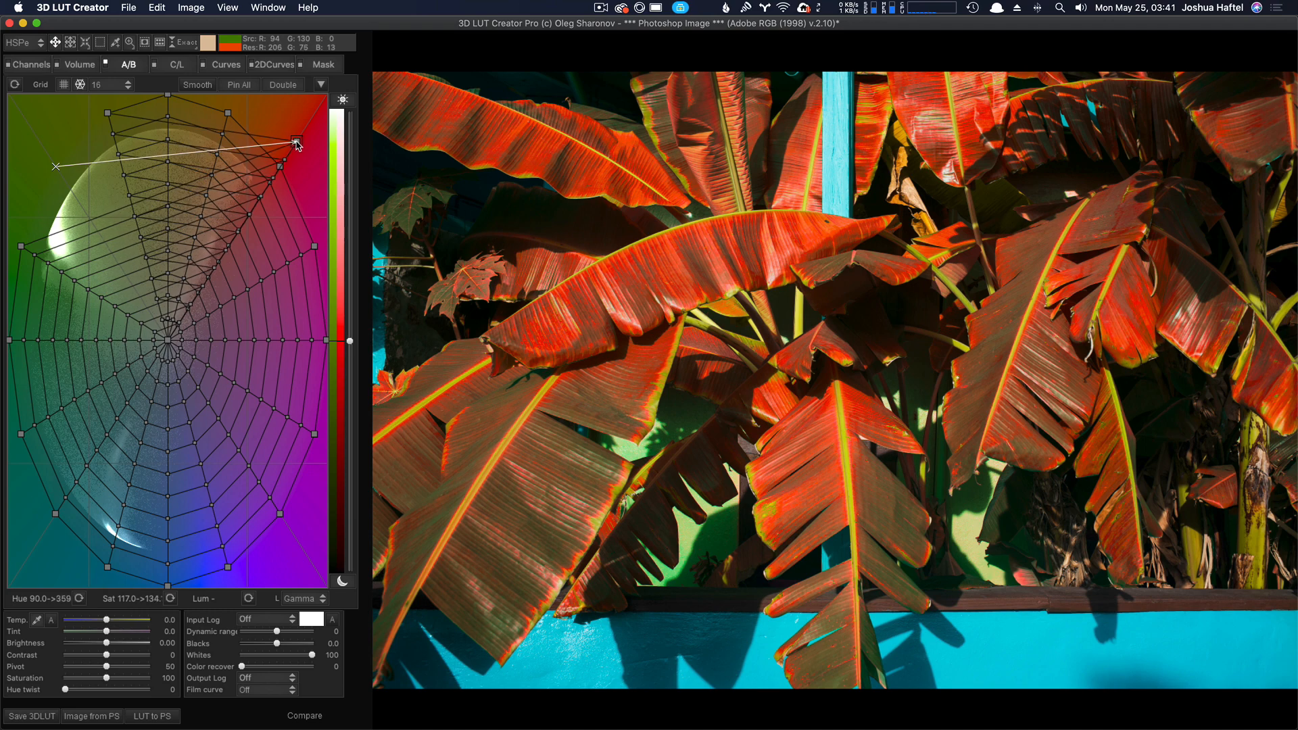
pyautogui.moveTo(297, 144); pyautogui.dragTo(56, 166)
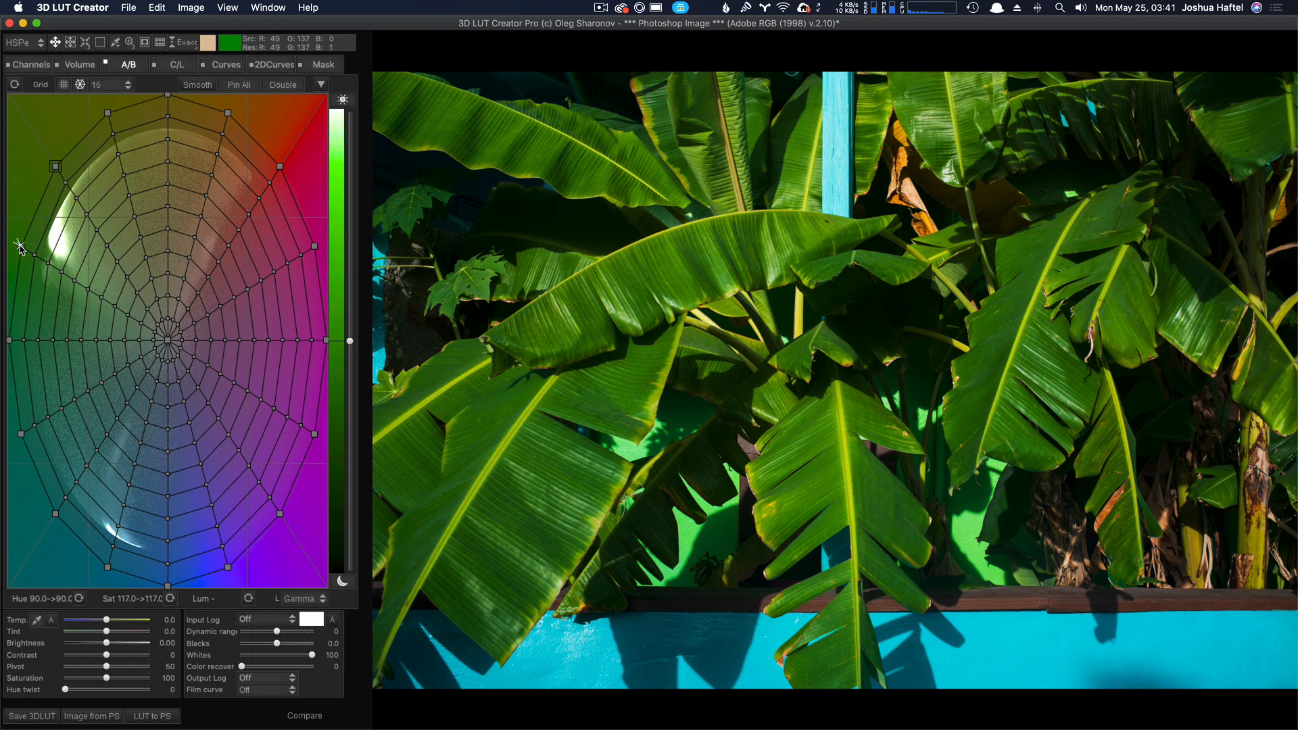
# Try shifting the two outer nodes on either side of the yellow-green node, resetting each one
pyautogui.moveTo(21, 249); pyautogui.dragTo(50, 195)
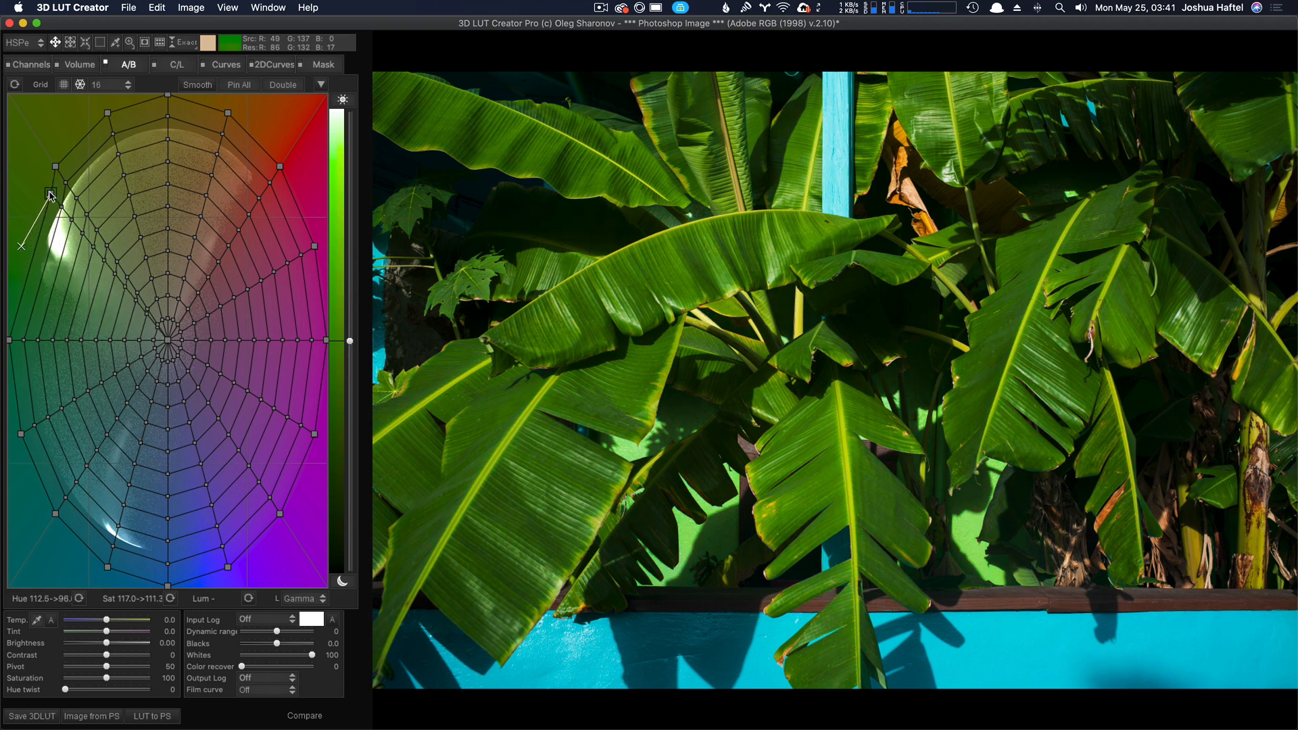
pyautogui.moveTo(246, 129); pyautogui.dragTo(29, 232)
pyautogui.doubleClick(31, 231)
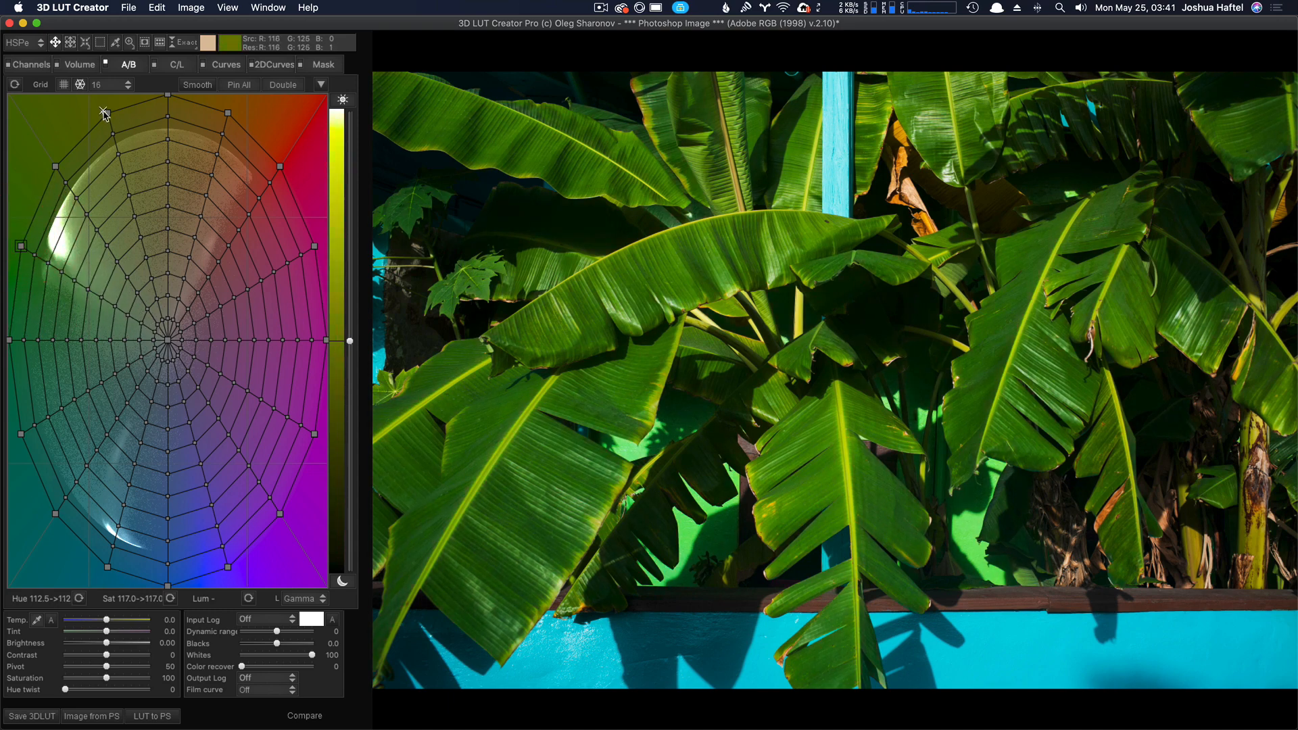
pyautogui.moveTo(103, 114); pyautogui.dragTo(138, 116)
pyautogui.doubleClick(139, 115)
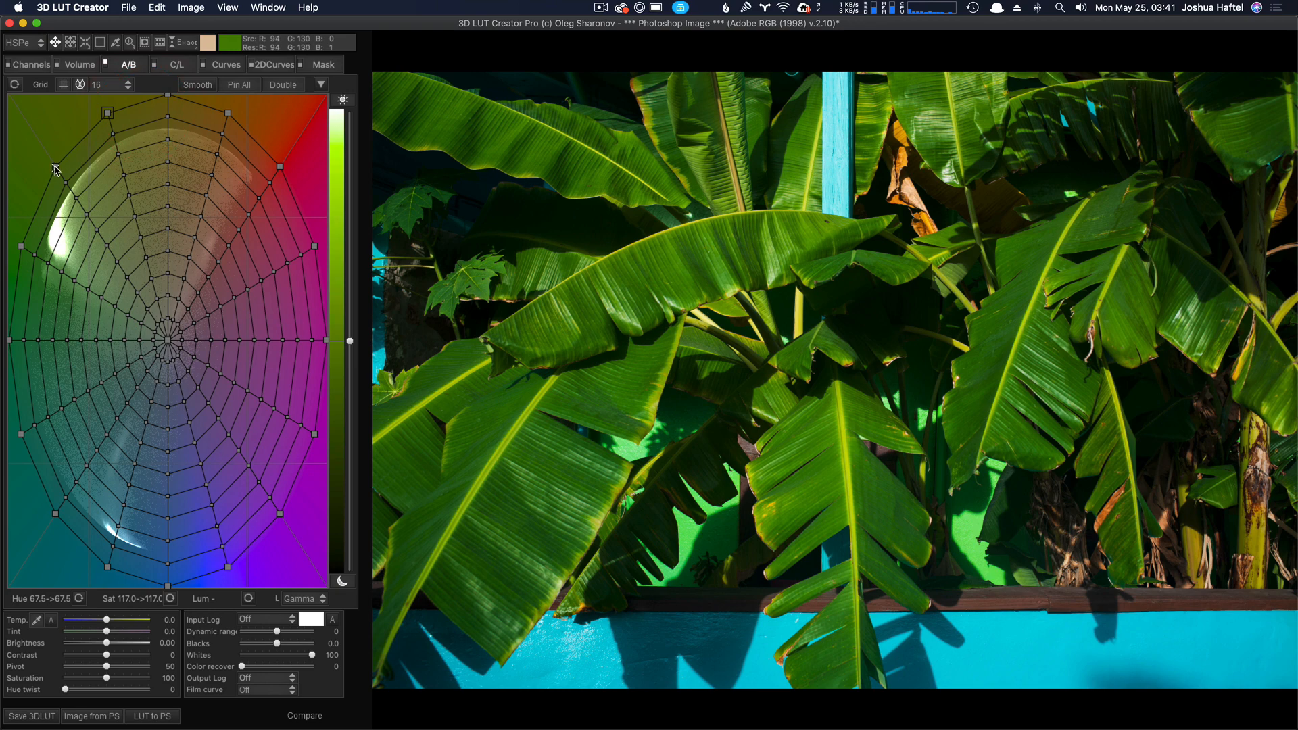
# Move the outer yellow-green node of the A/B grid to orange, at hue about 43 and saturation about 98
pyautogui.moveTo(56, 169)
pyautogui.mouseDown()
pyautogui.moveTo(177, 134)
pyautogui.moveTo(257, 138)
pyautogui.moveTo(171, 134)
pyautogui.mouseUp()
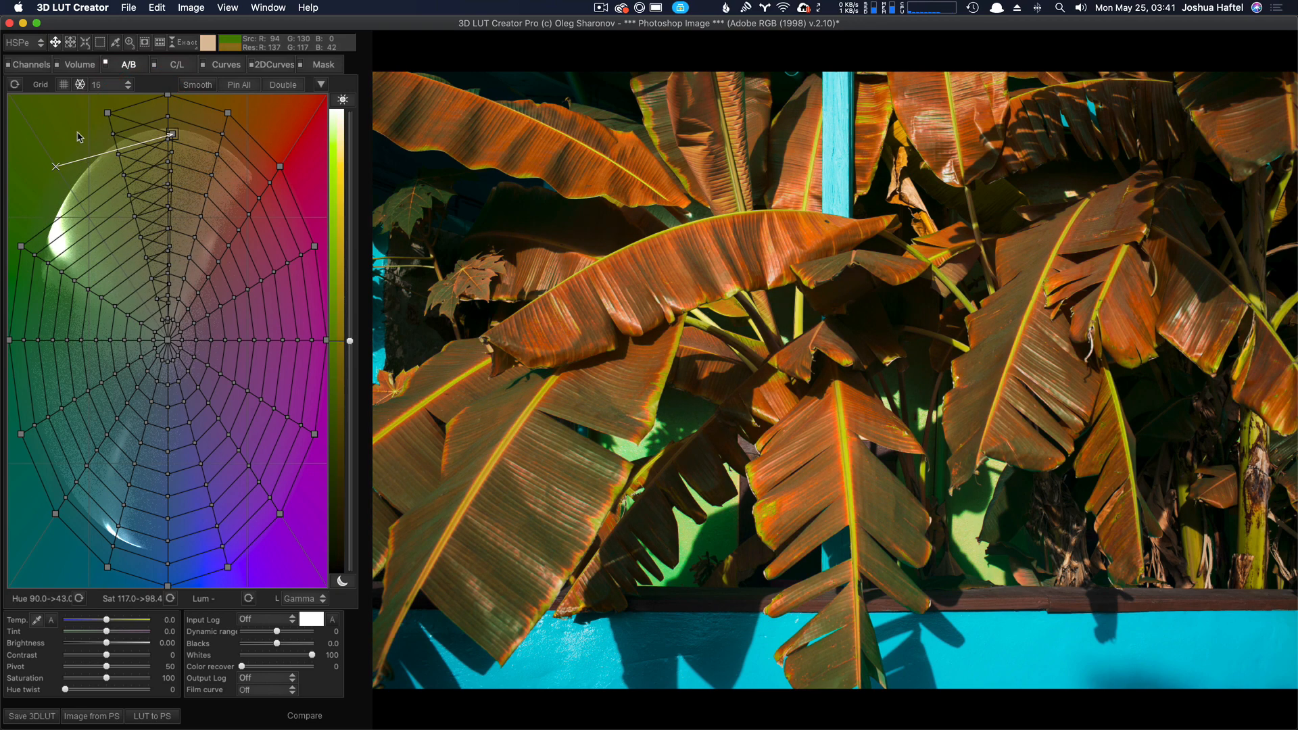
# Reset the outer yellow-green node of the A/B grid, including after a small trial shift
pyautogui.doubleClick(51, 154)
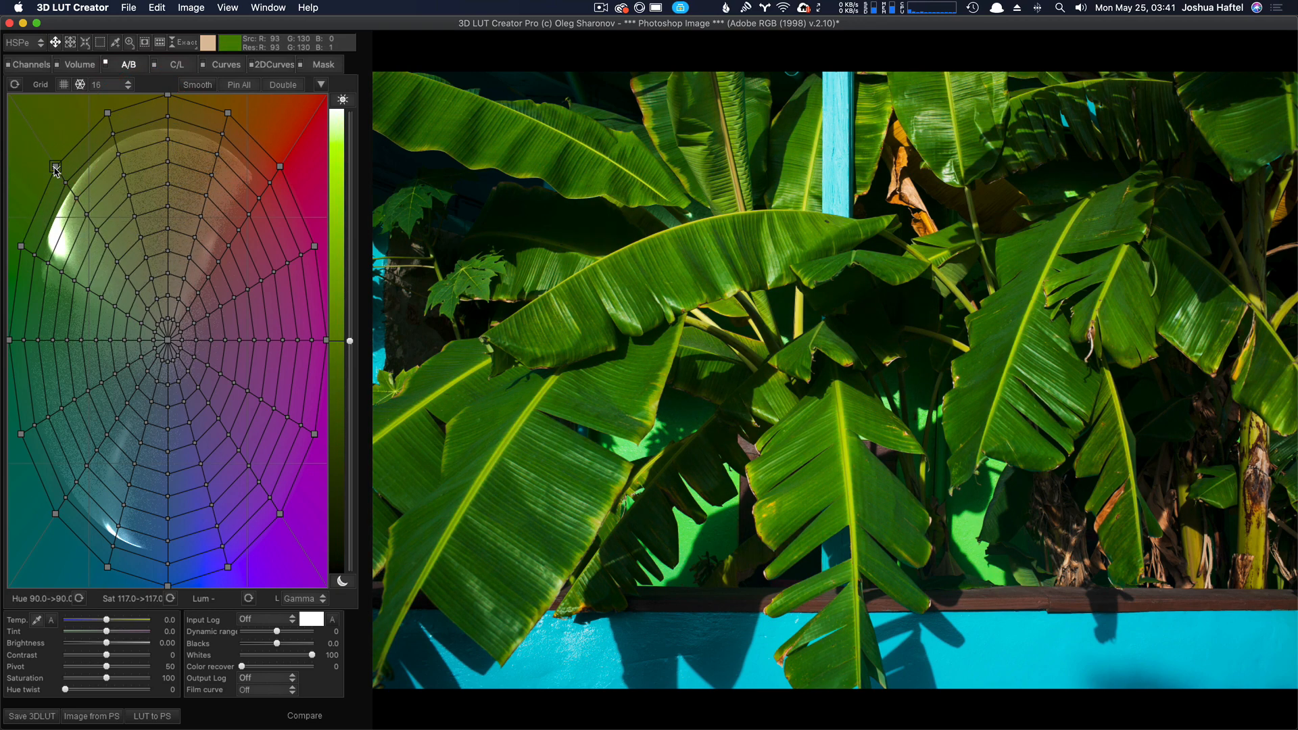
pyautogui.moveTo(35, 131)
pyautogui.mouseDown()
pyautogui.moveTo(2, 80)
pyautogui.moveTo(42, 146)
pyautogui.mouseUp()
pyautogui.moveTo(149, 308); pyautogui.dragTo(191, 360)
pyautogui.moveTo(255, 442)
pyautogui.mouseDown()
pyautogui.moveTo(336, 589)
pyautogui.moveTo(64, 200)
pyautogui.moveTo(52, 161)
pyautogui.mouseUp()
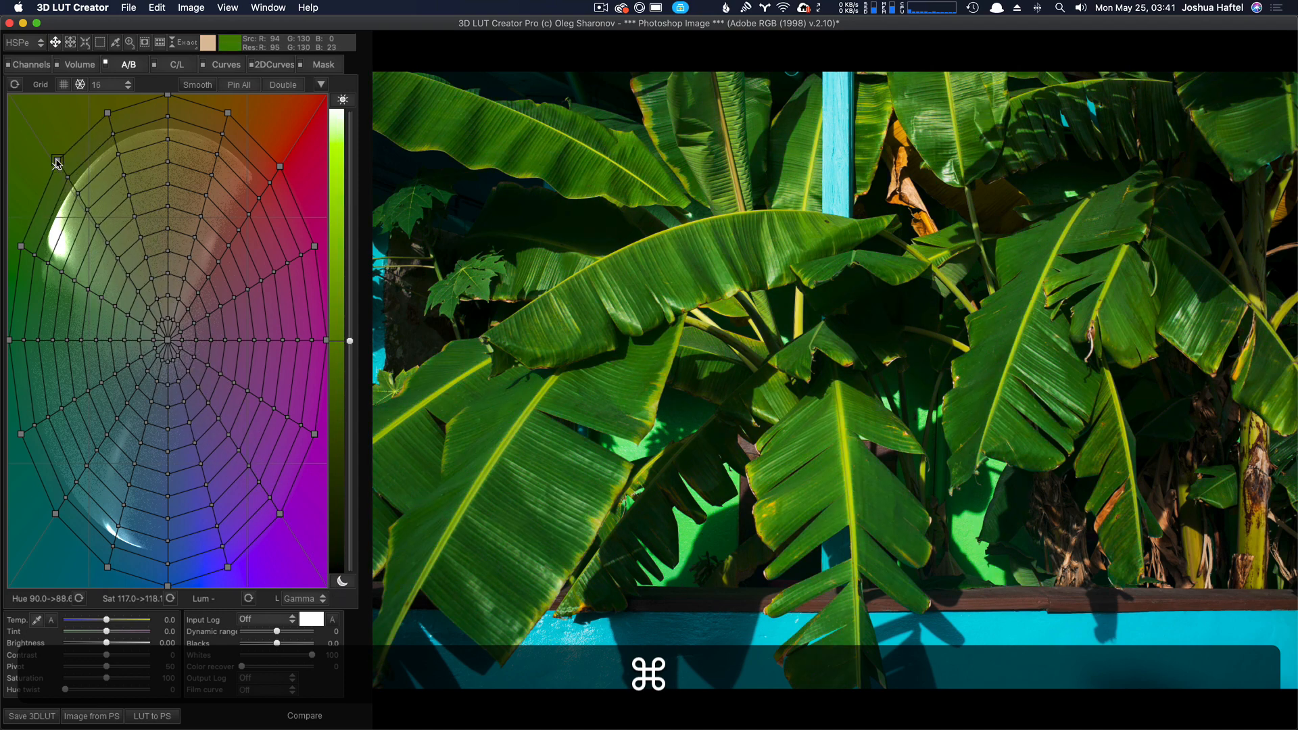
pyautogui.click(52, 161)
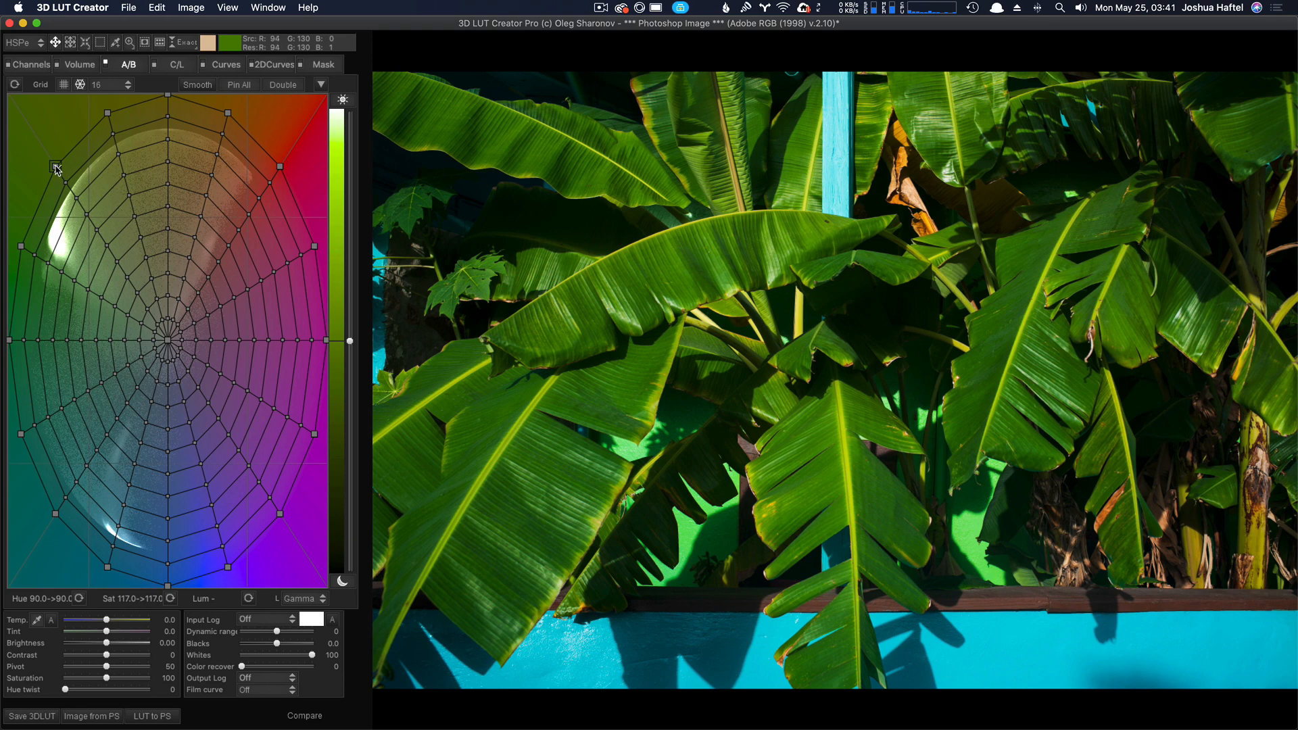
# Move the outer yellow-green and green nodes of the A/B grid beside the olive node, the green one to hue about 80, selecting them together
pyautogui.moveTo(56, 166); pyautogui.dragTo(89, 128)
pyautogui.moveTo(21, 246); pyautogui.dragTo(98, 140)
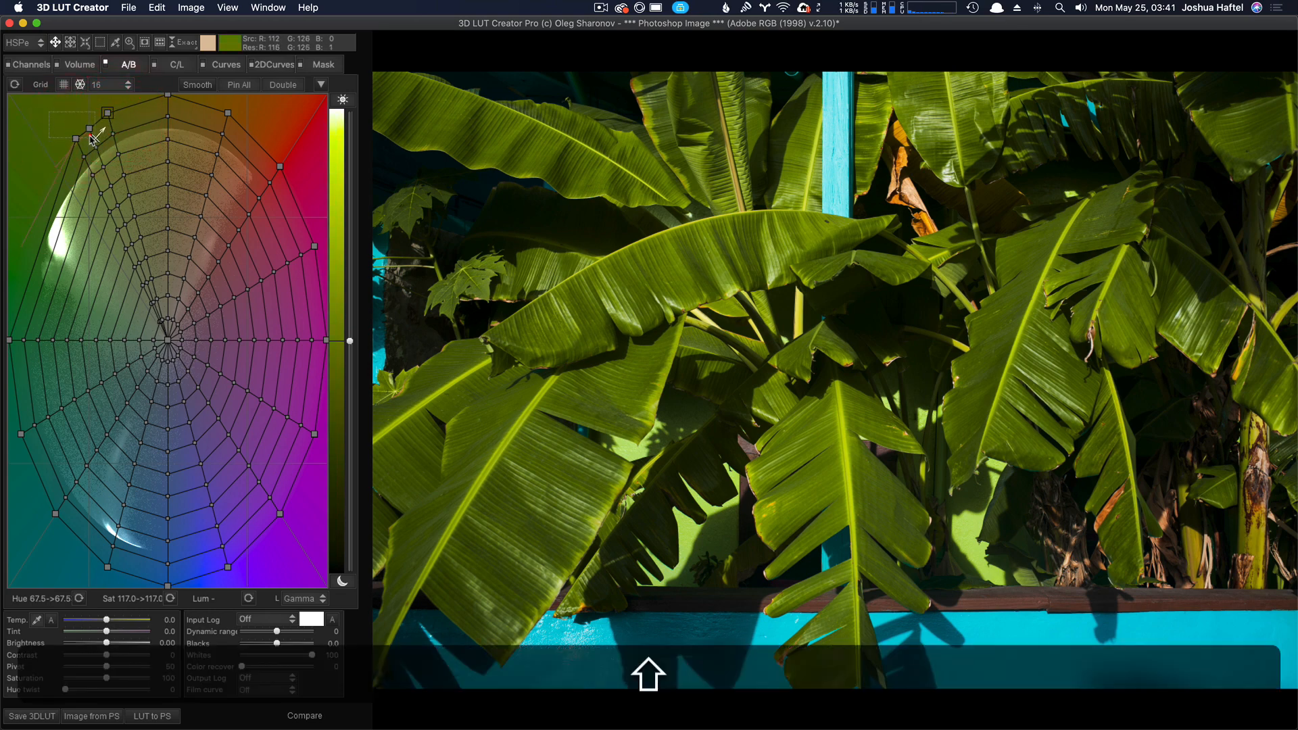
pyautogui.keyDown('shift'); pyautogui.click(90, 135); pyautogui.keyUp('shift')
pyautogui.keyDown('shift'); pyautogui.click(78, 141); pyautogui.keyUp('shift')
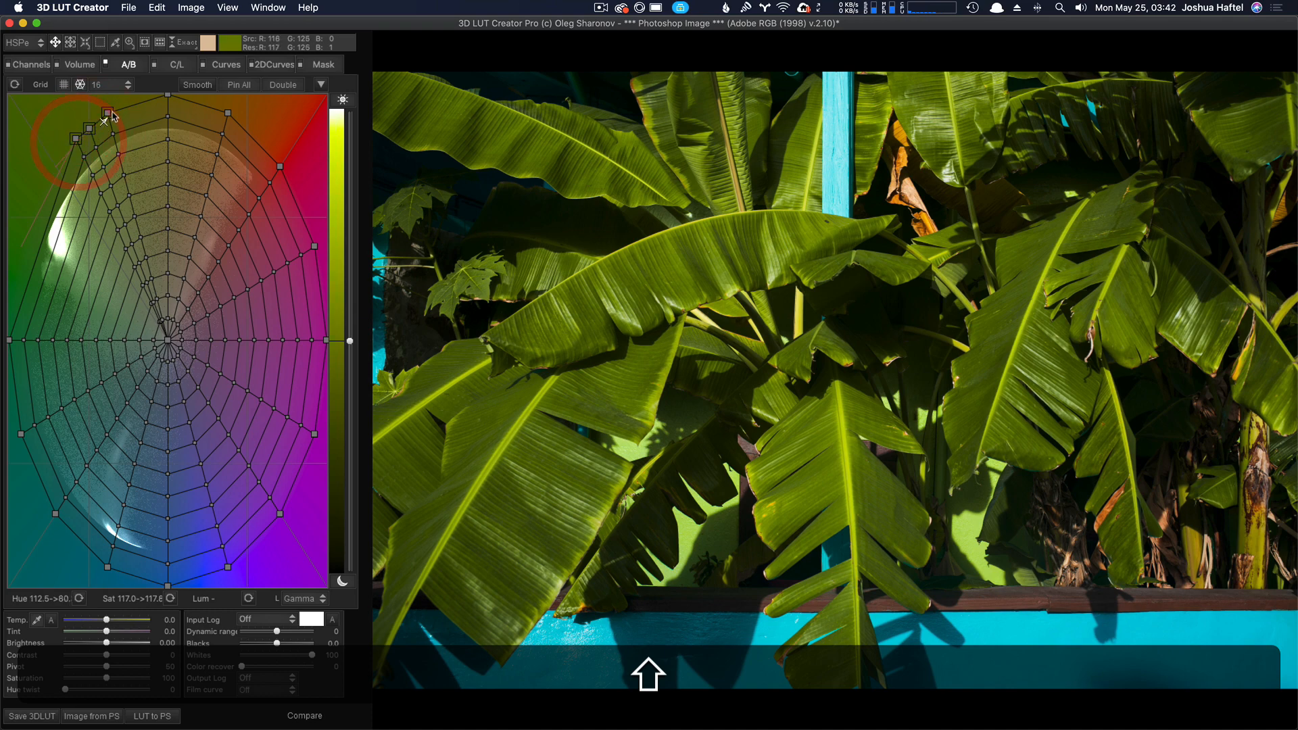
# Gather the five outer nodes from green to orange around yellow-orange, and pull the next outer green node to hue about 118, saturation about 94
pyautogui.moveTo(112, 115); pyautogui.dragTo(215, 106)
pyautogui.keyDown('shift'); pyautogui.click(148, 105); pyautogui.keyUp('shift')
pyautogui.keyDown('shift'); pyautogui.click(165, 98); pyautogui.keyUp('shift')
pyautogui.keyDown('shift'); pyautogui.click(229, 113); pyautogui.keyUp('shift')
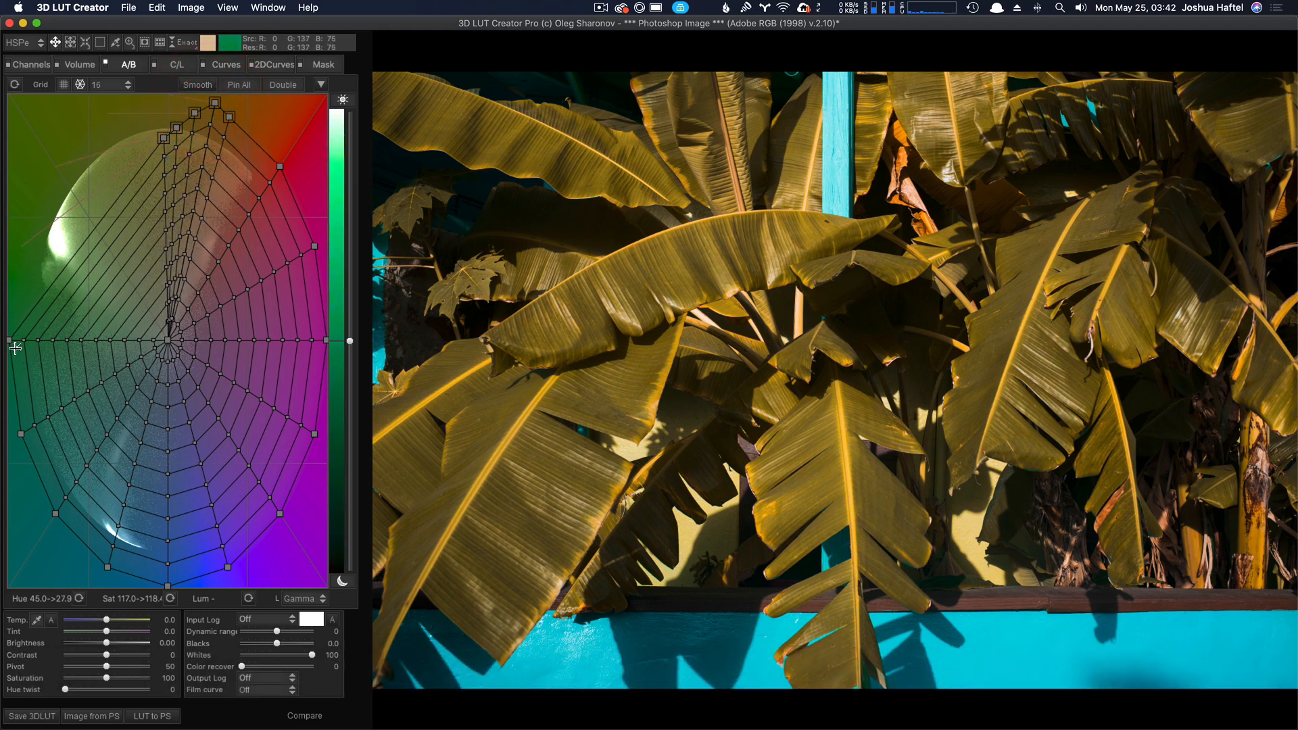
pyautogui.moveTo(10, 334); pyautogui.dragTo(45, 284)
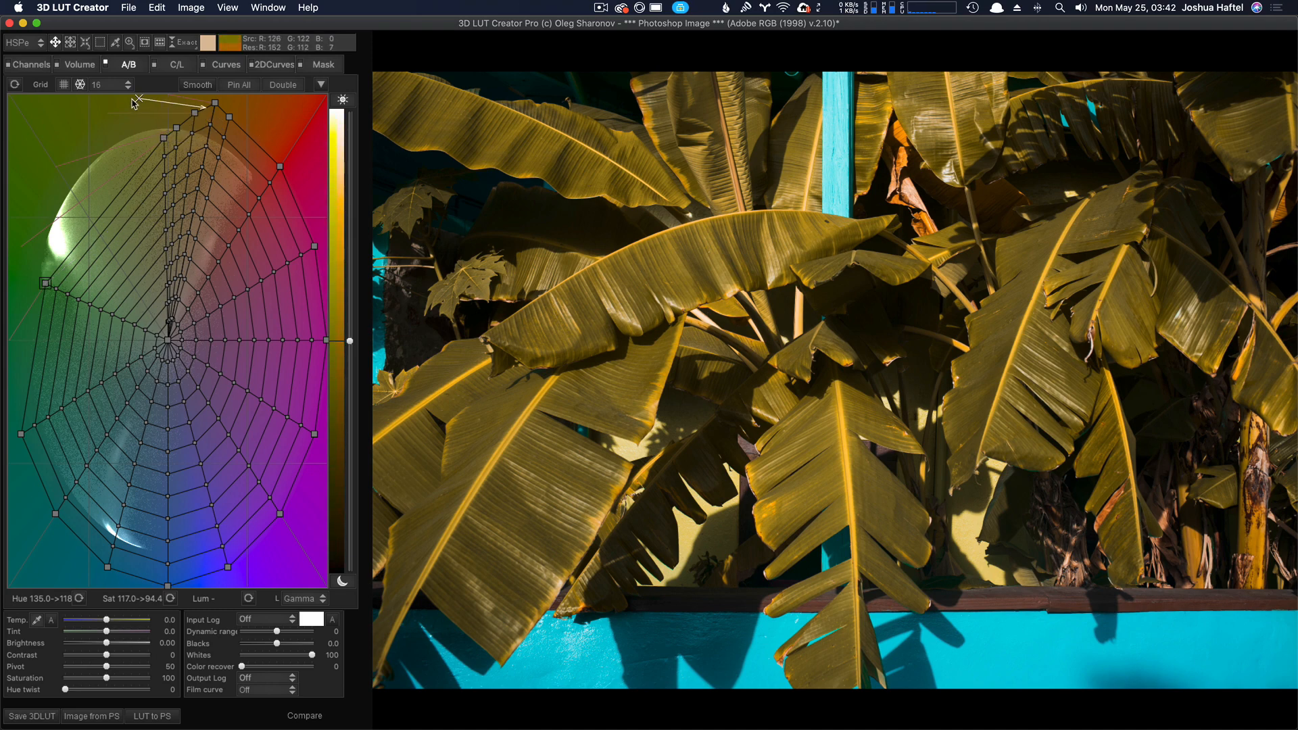
# Shift the five selected outer nodes to orange, bringing the red-orange node to hue about 10 and saturation about 123
pyautogui.moveTo(134, 100)
pyautogui.mouseDown()
pyautogui.moveTo(248, 132)
pyautogui.moveTo(203, 110)
pyautogui.moveTo(160, 135)
pyautogui.moveTo(241, 114)
pyautogui.moveTo(282, 130)
pyautogui.moveTo(257, 131)
pyautogui.moveTo(256, 116)
pyautogui.mouseUp()
pyautogui.keyDown('shift'); pyautogui.click(165, 138); pyautogui.keyUp('shift')
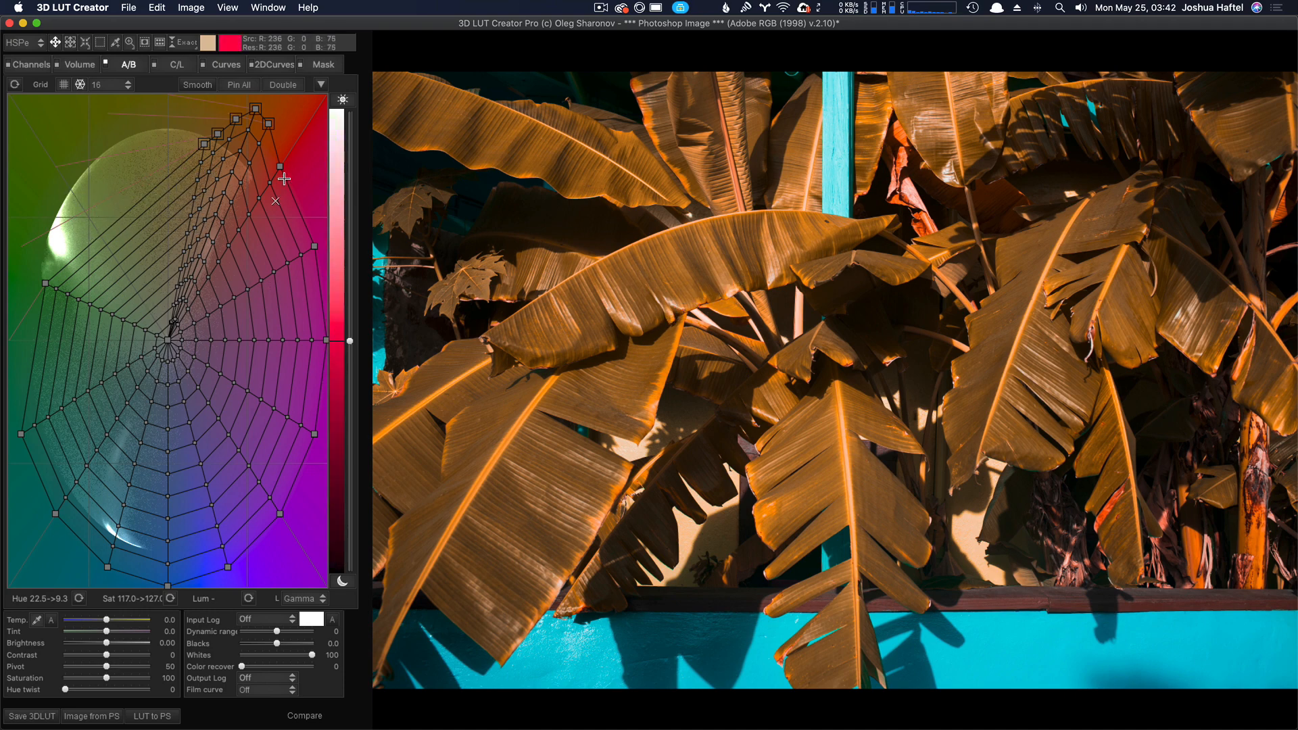
pyautogui.moveTo(269, 125); pyautogui.dragTo(268, 130)
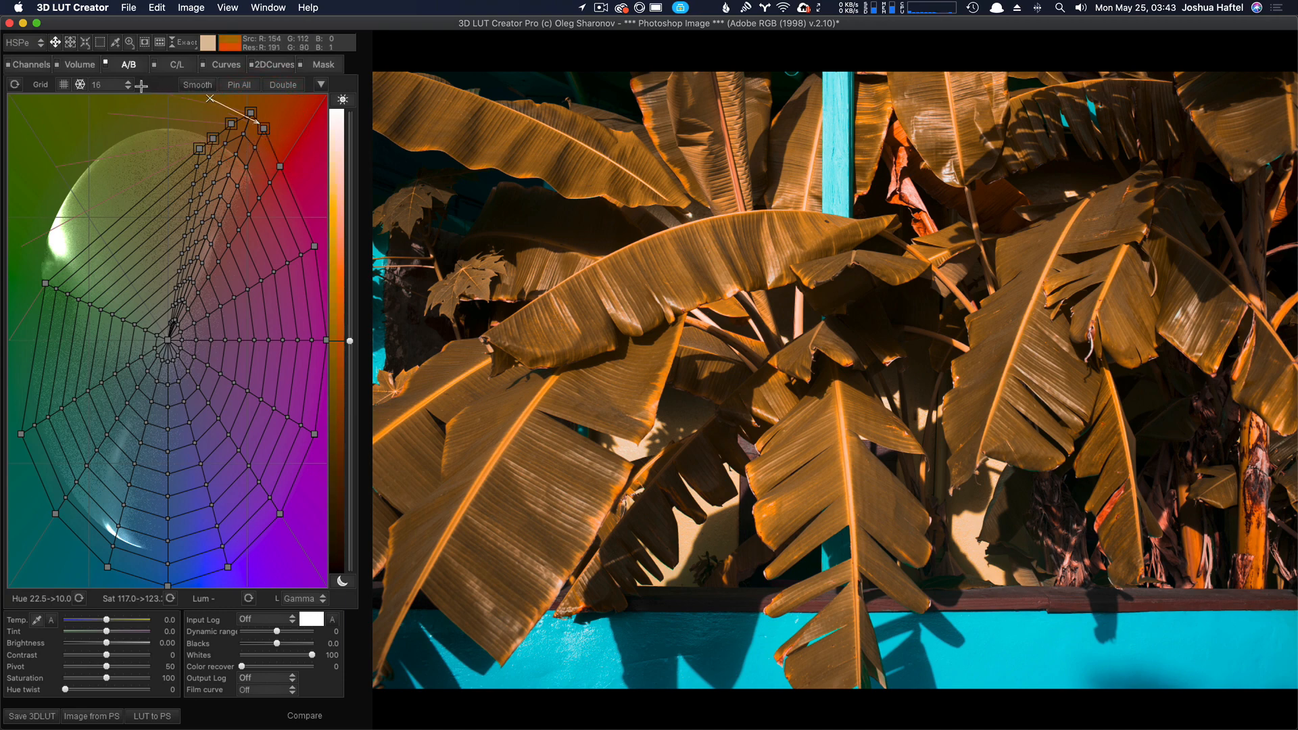
# Smooth the five selected nodes repeatedly and shift them further toward red, the leading node to hue about 5.3 and saturation about 138
pyautogui.click(201, 86)
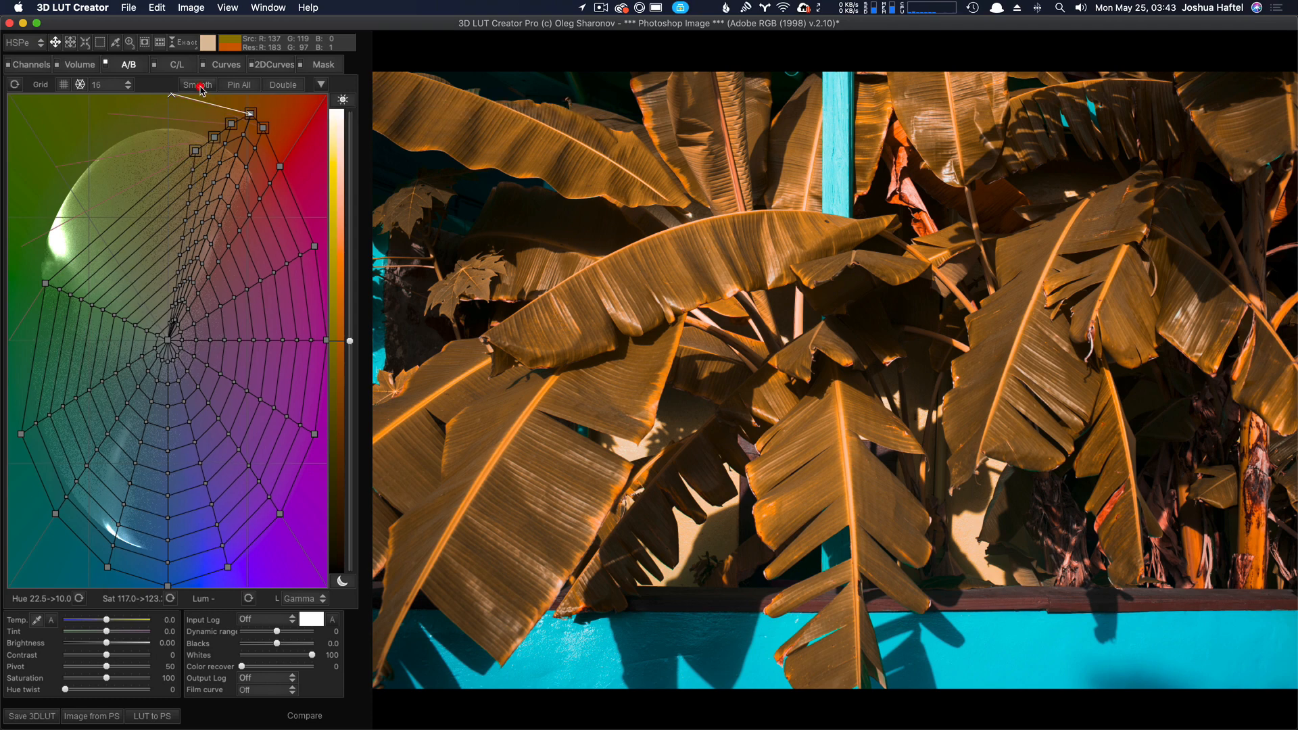
pyautogui.click(201, 86)
pyautogui.click(201, 87)
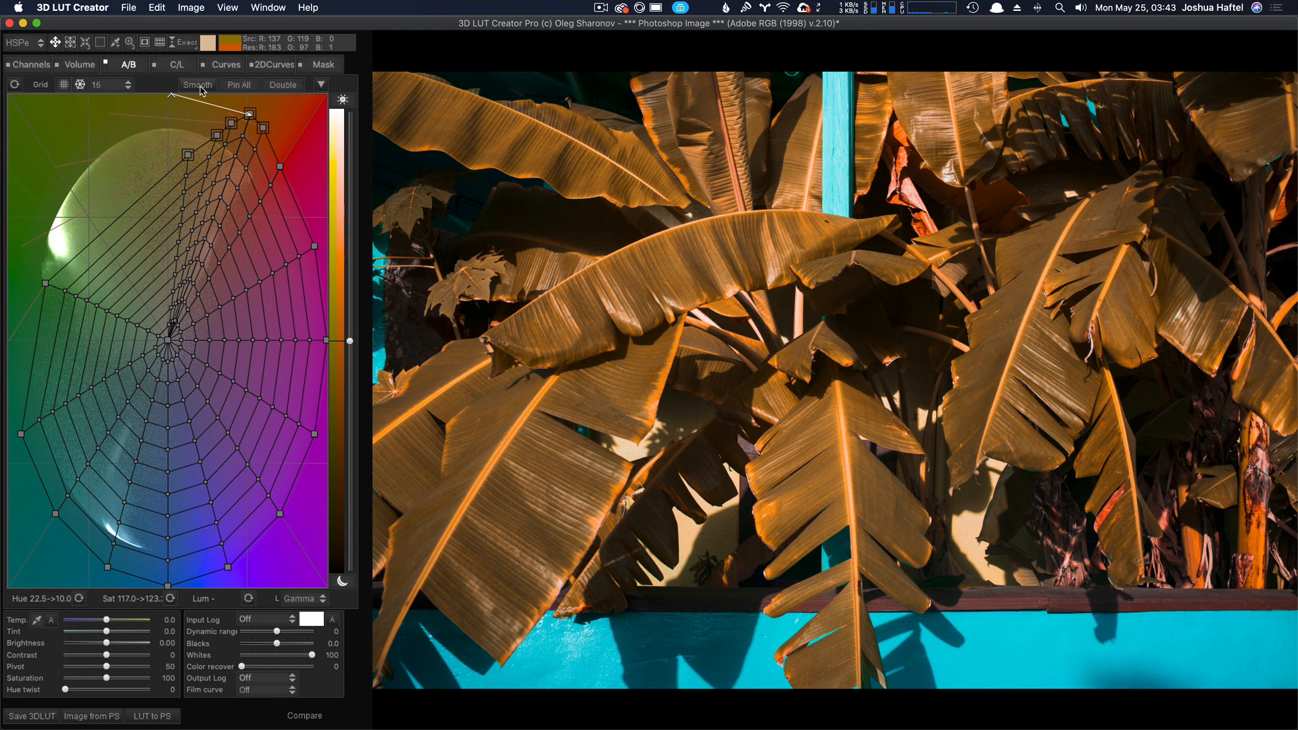
pyautogui.click(201, 87)
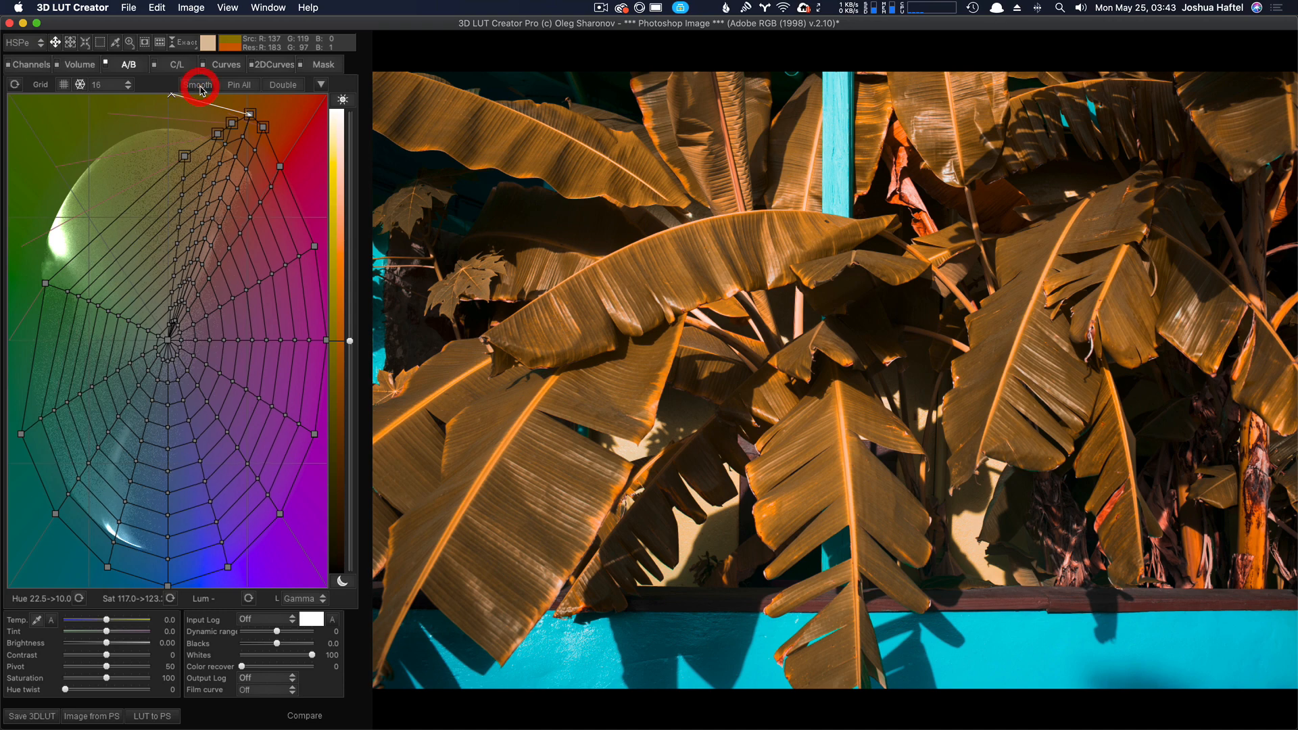
pyautogui.click(200, 87)
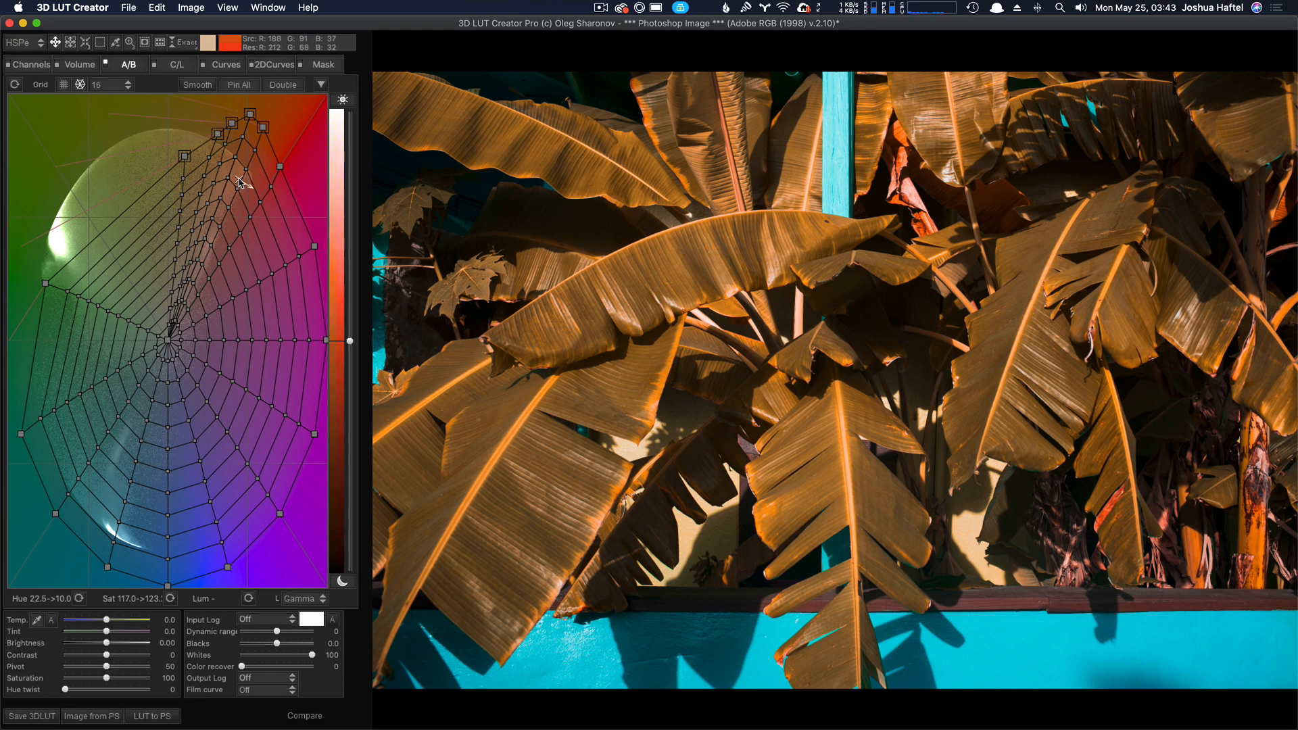
pyautogui.moveTo(265, 129); pyautogui.dragTo(289, 120)
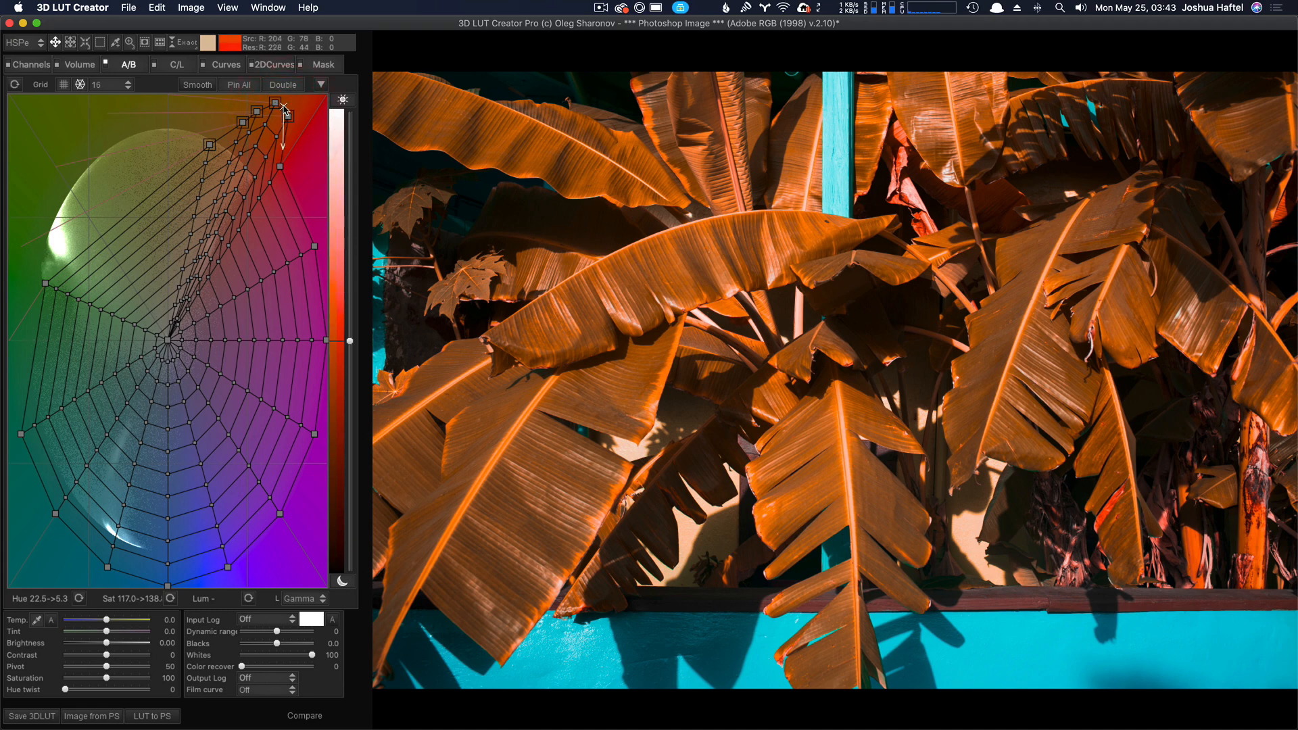
# Compare the orange foliage with the original image several times
pyautogui.press('space')
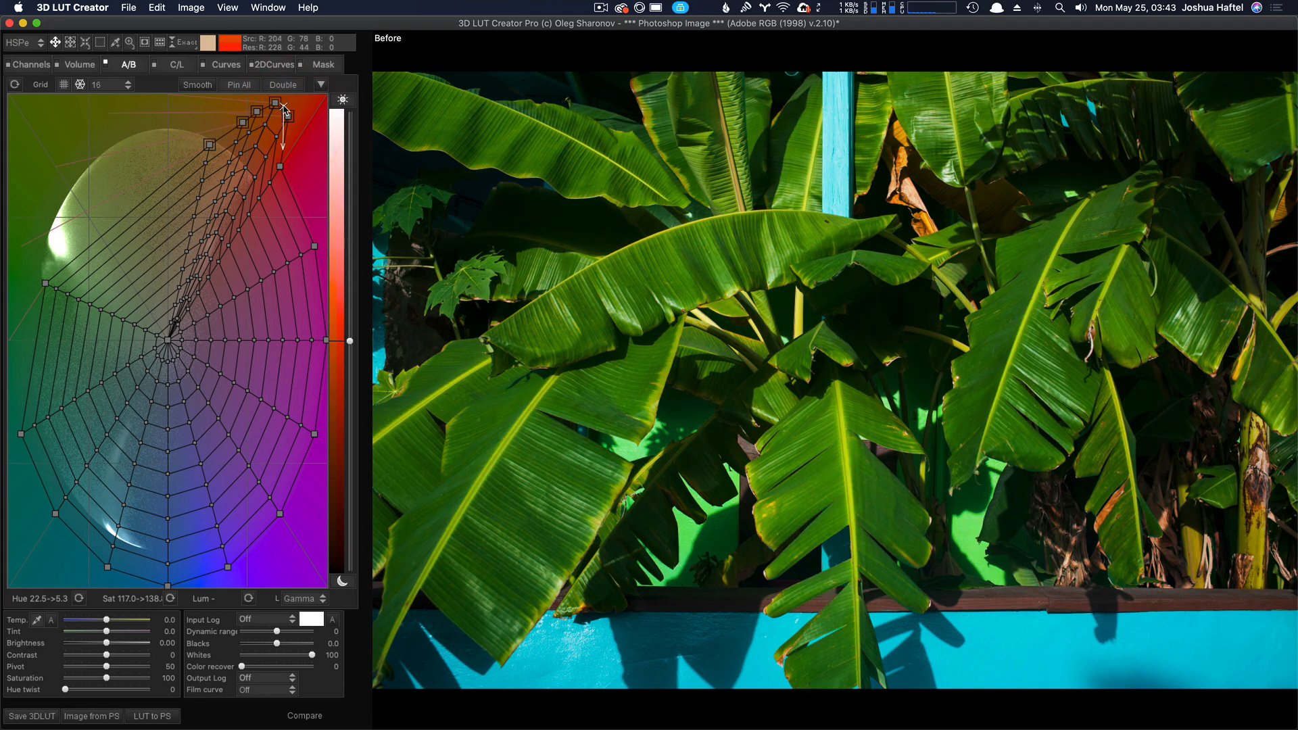
pyautogui.press('space')
pyautogui.press('space')
pyautogui.press('space')
pyautogui.press('space')
pyautogui.press('space')
pyautogui.press('space')
pyautogui.press('space')
pyautogui.press('space')
pyautogui.press('space')
pyautogui.press('space')
pyautogui.press('space')
pyautogui.press('space')
pyautogui.press('space')
pyautogui.press('space')
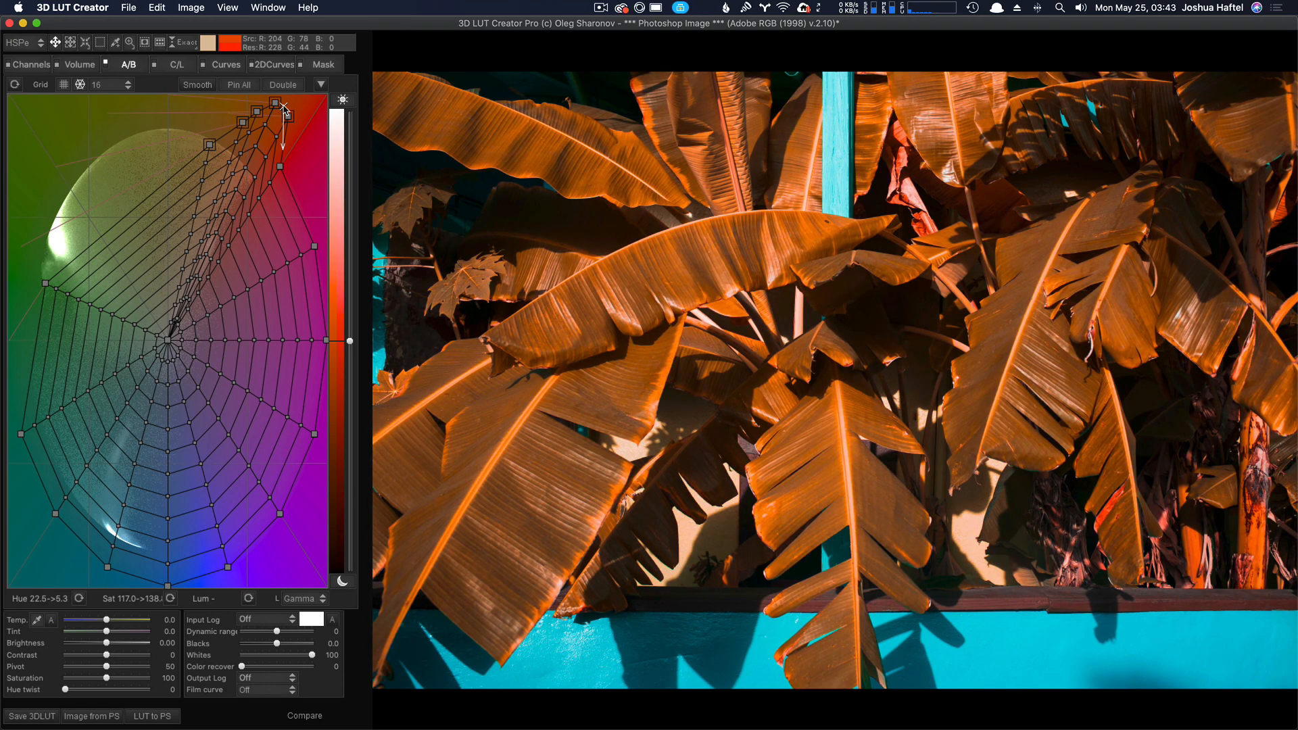
pyautogui.press('space')
pyautogui.press('space')
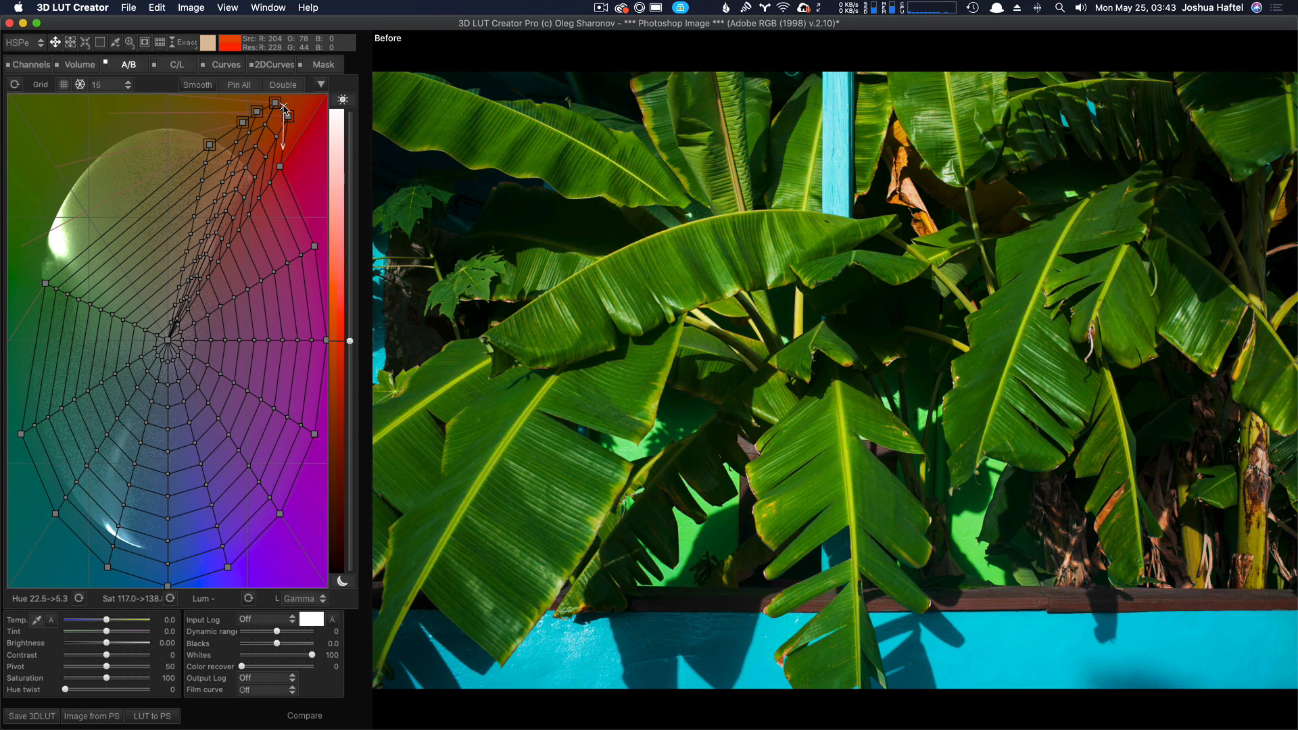
pyautogui.press('space')
pyautogui.press('space')
pyautogui.press('space')
pyautogui.press('space')
pyautogui.press('space')
pyautogui.press('space')
pyautogui.press('space')
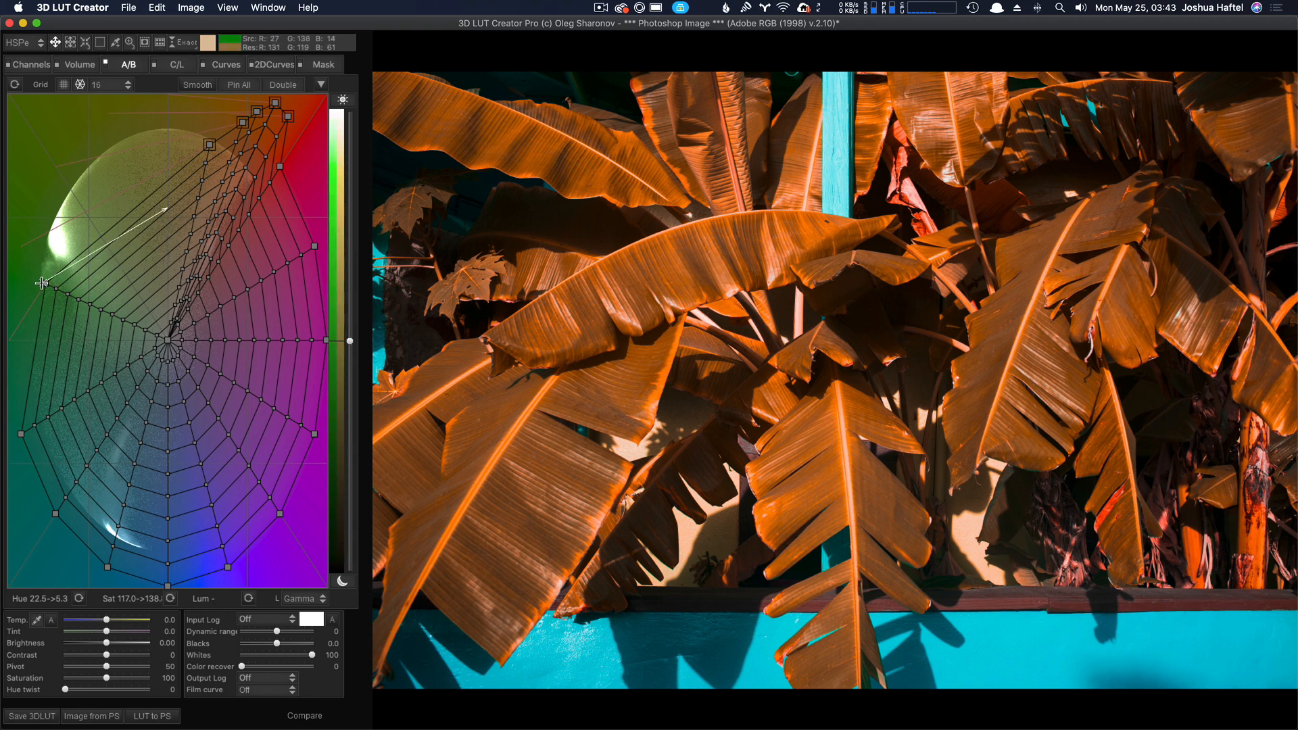
# Move the outer green node to hue about 52, saturation about 84, and the teal-green node to hue about 136, saturation 89, and smooth the grid
pyautogui.moveTo(46, 283); pyautogui.dragTo(139, 183)
pyautogui.moveTo(21, 434); pyautogui.dragTo(47, 343)
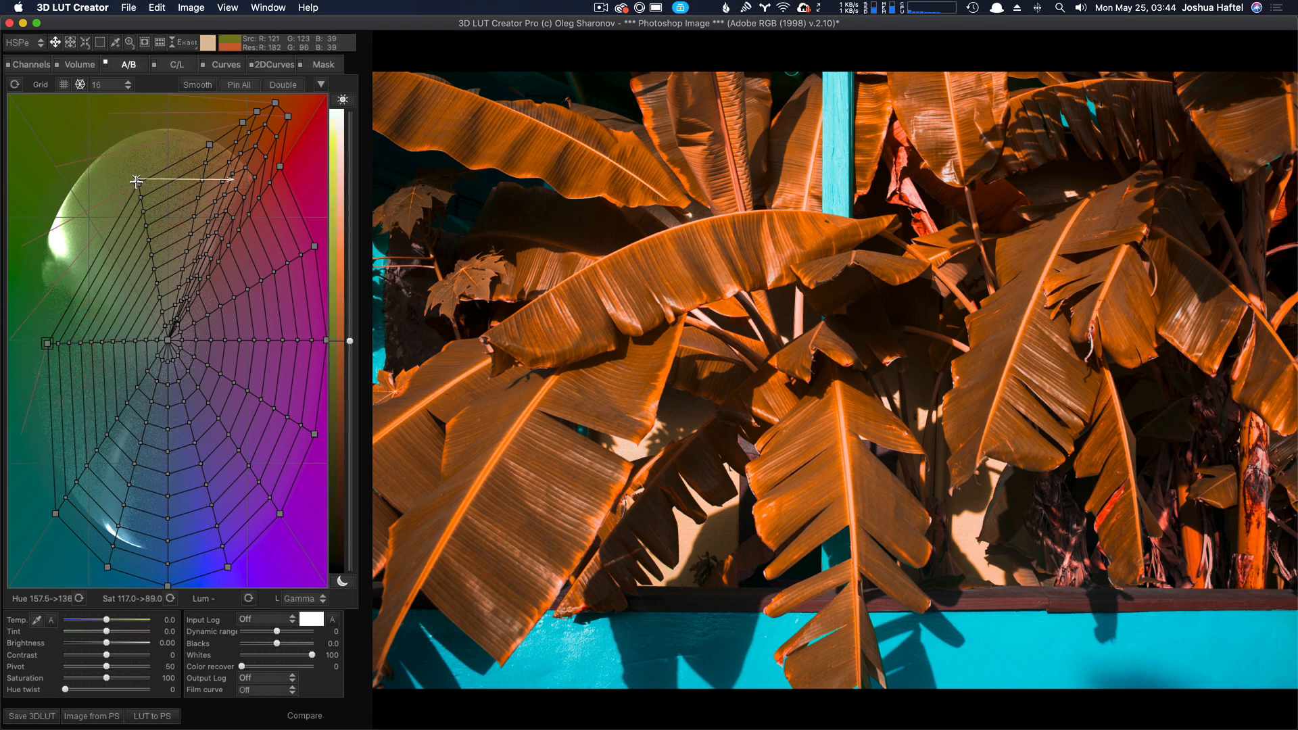
pyautogui.moveTo(132, 184); pyautogui.dragTo(154, 165)
pyautogui.click(195, 83)
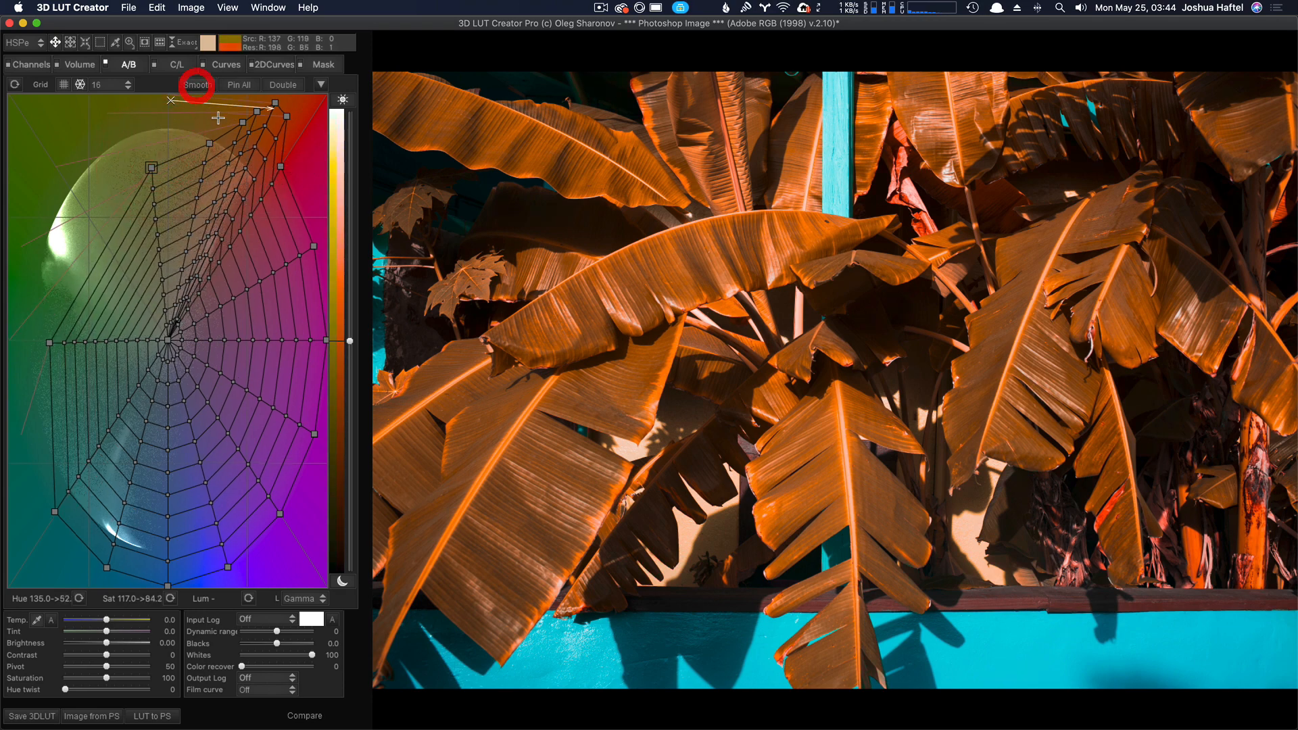
# Compare the foliage with the original image and examine the hanging leaf near the trunk
pyautogui.click(933, 495)
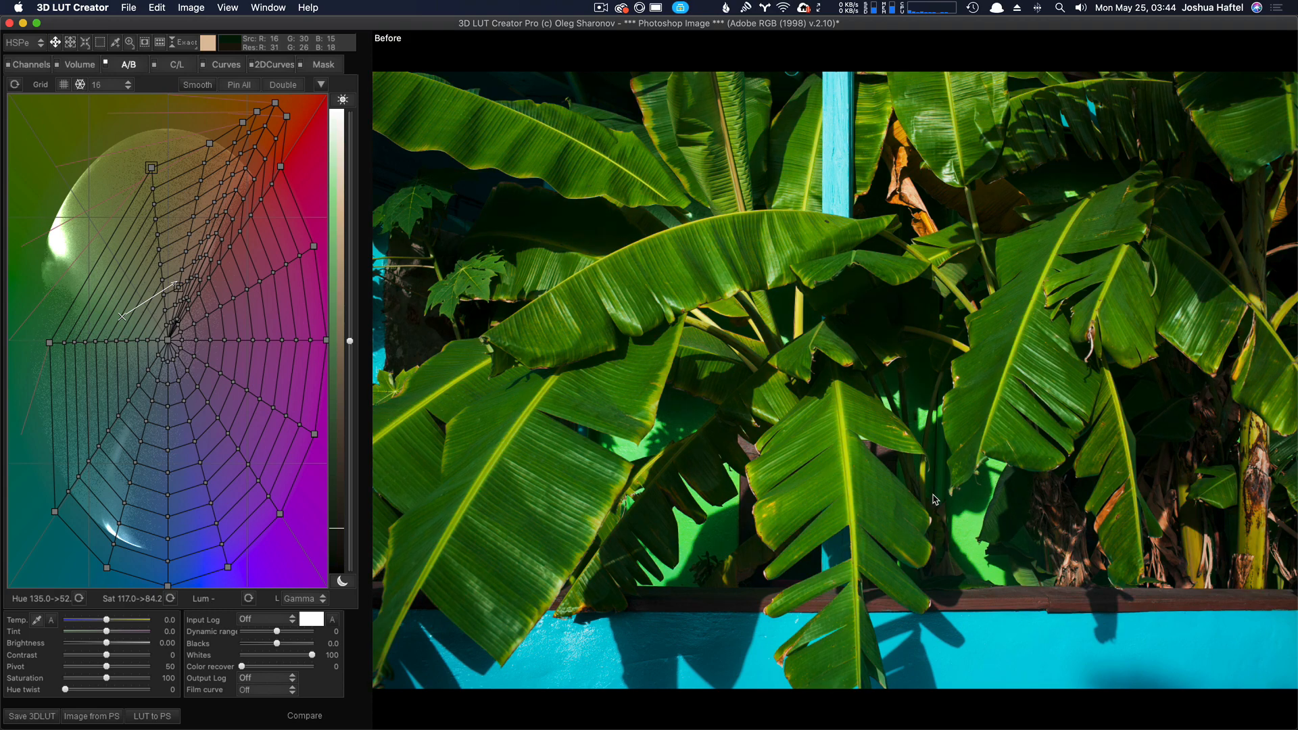
pyautogui.click(934, 497)
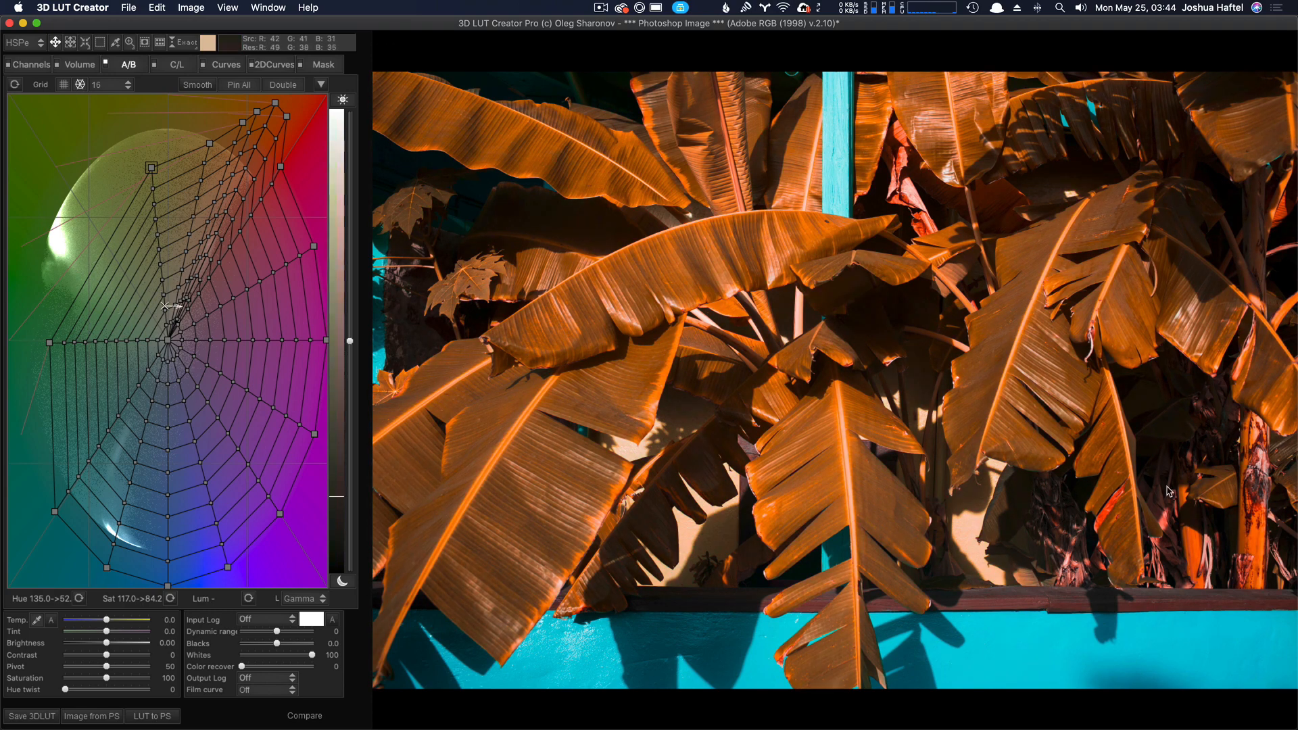
pyautogui.rightClick(1110, 511)
pyautogui.rightClick(1114, 503)
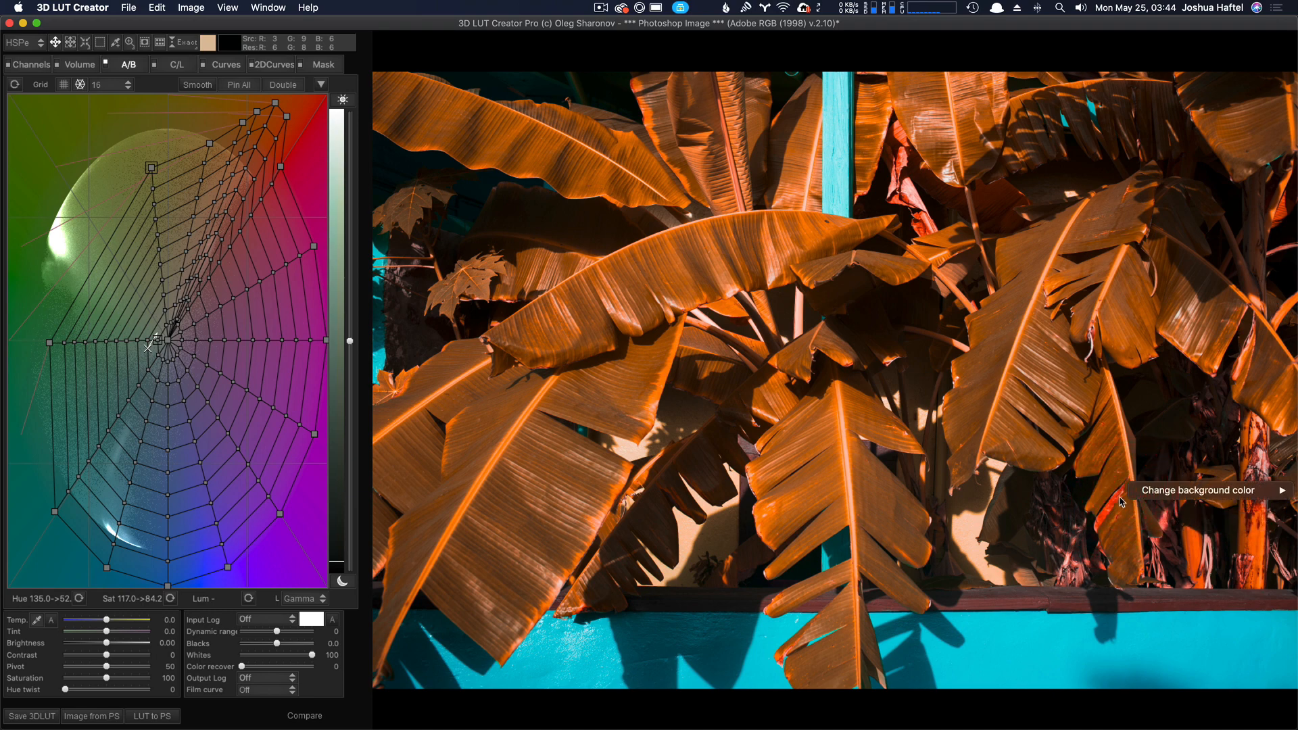
pyautogui.click(1103, 493)
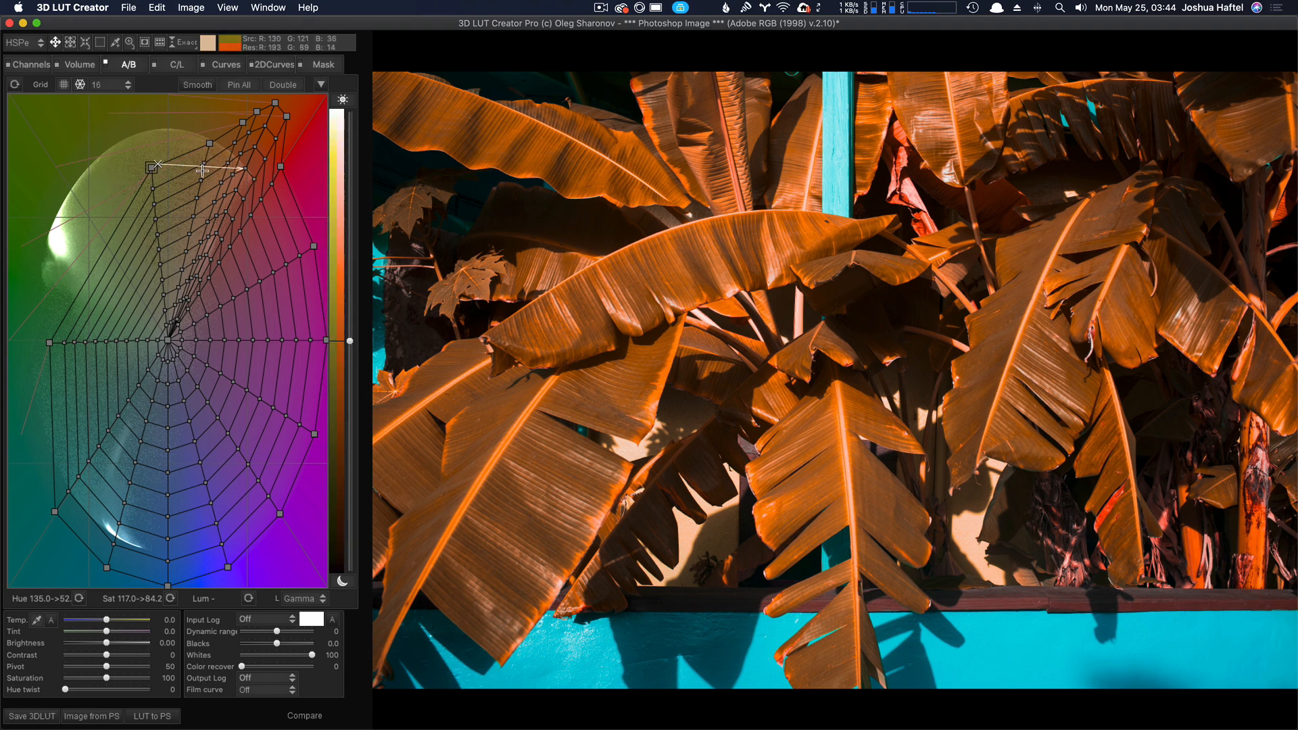
# Pull the inner red-orange node to saturation about 81 and the outer one to hue about 5.9, saturation about 124, and check against the original
pyautogui.moveTo(240, 185); pyautogui.dragTo(236, 206)
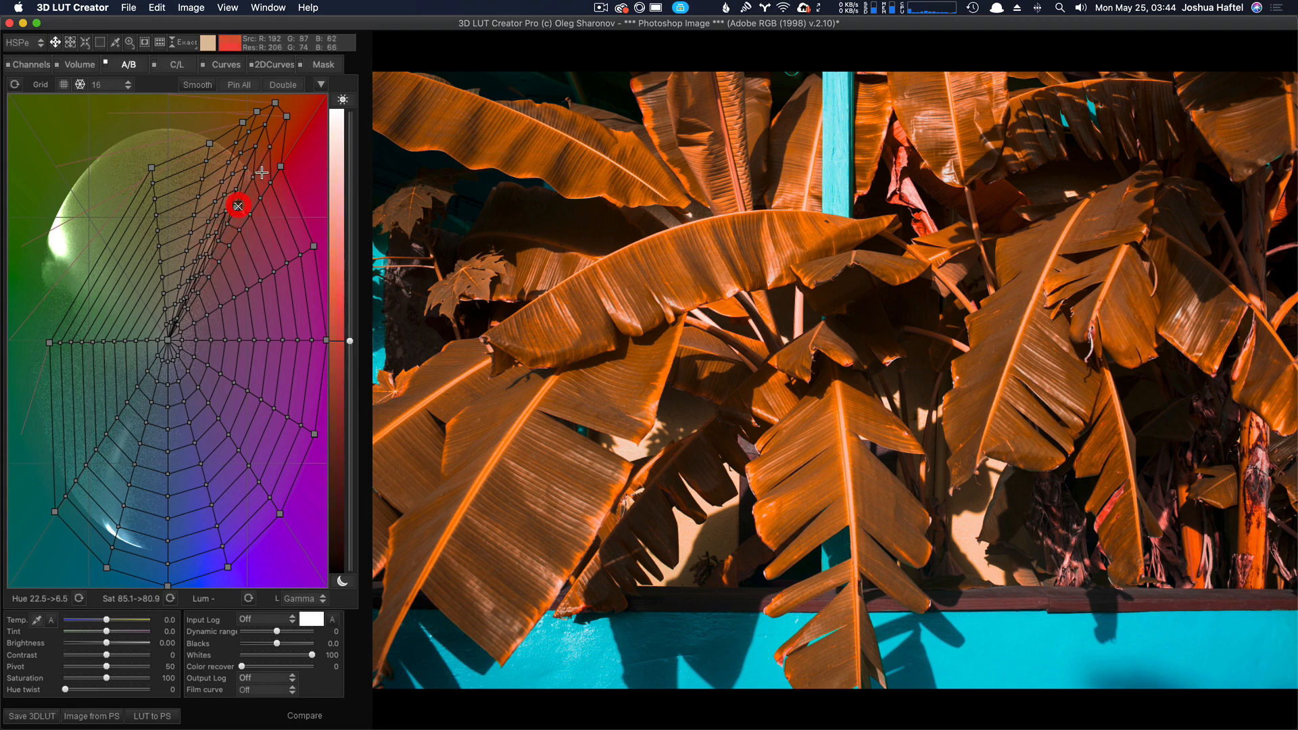
pyautogui.click(287, 116)
pyautogui.moveTo(287, 116); pyautogui.dragTo(275, 137)
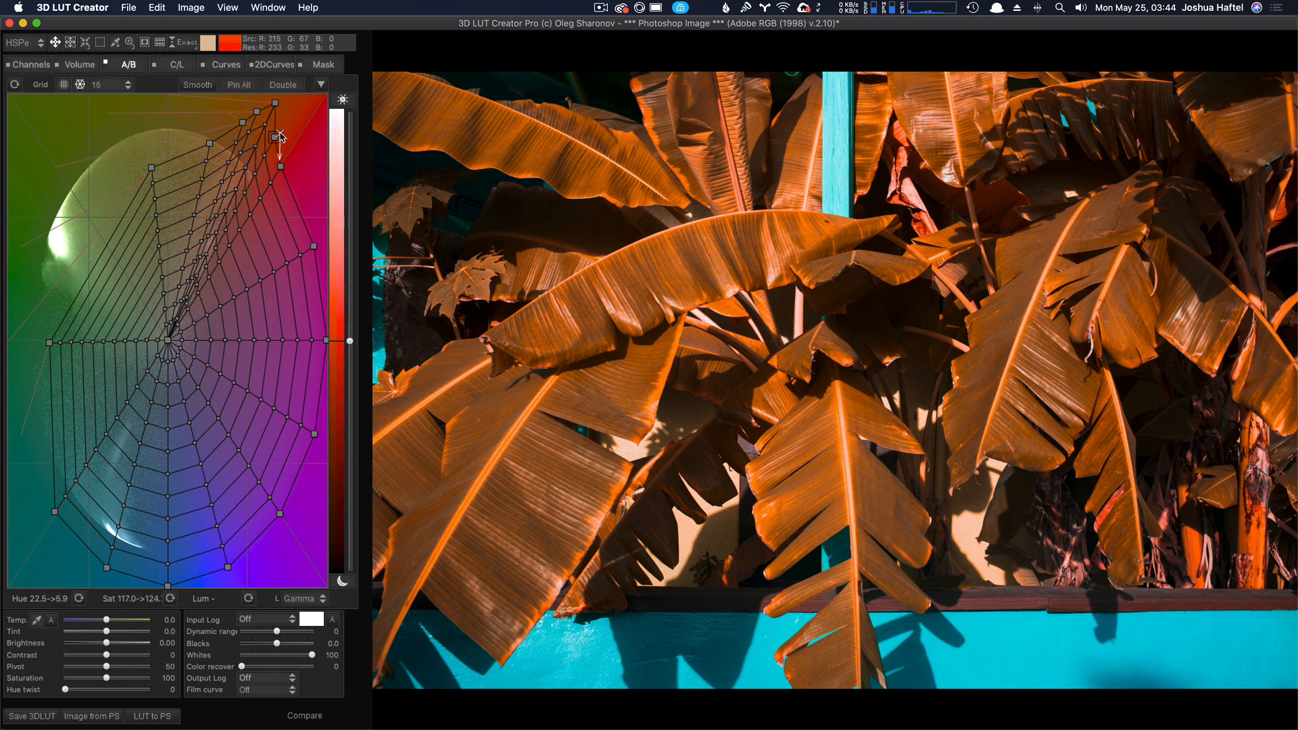
pyautogui.press('space')
# Switch to Photoshop, bring up the sunset skyline photo, and load it into 3D LUT Creator to test the look
pyautogui.press('super+Tab')
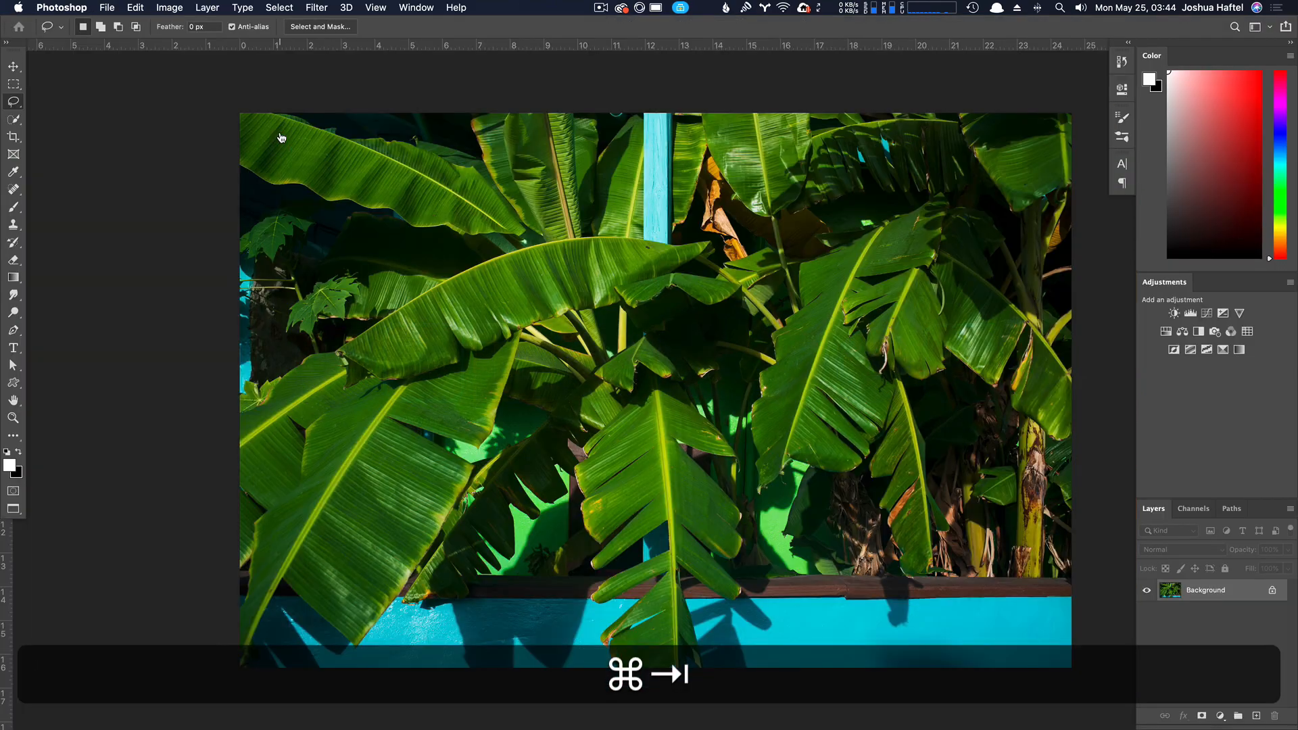
pyautogui.press('ctrl+super+Tab')
pyautogui.hotkey('ctrl', 'Tab')
pyautogui.hotkey('ctrl', 'Tab')
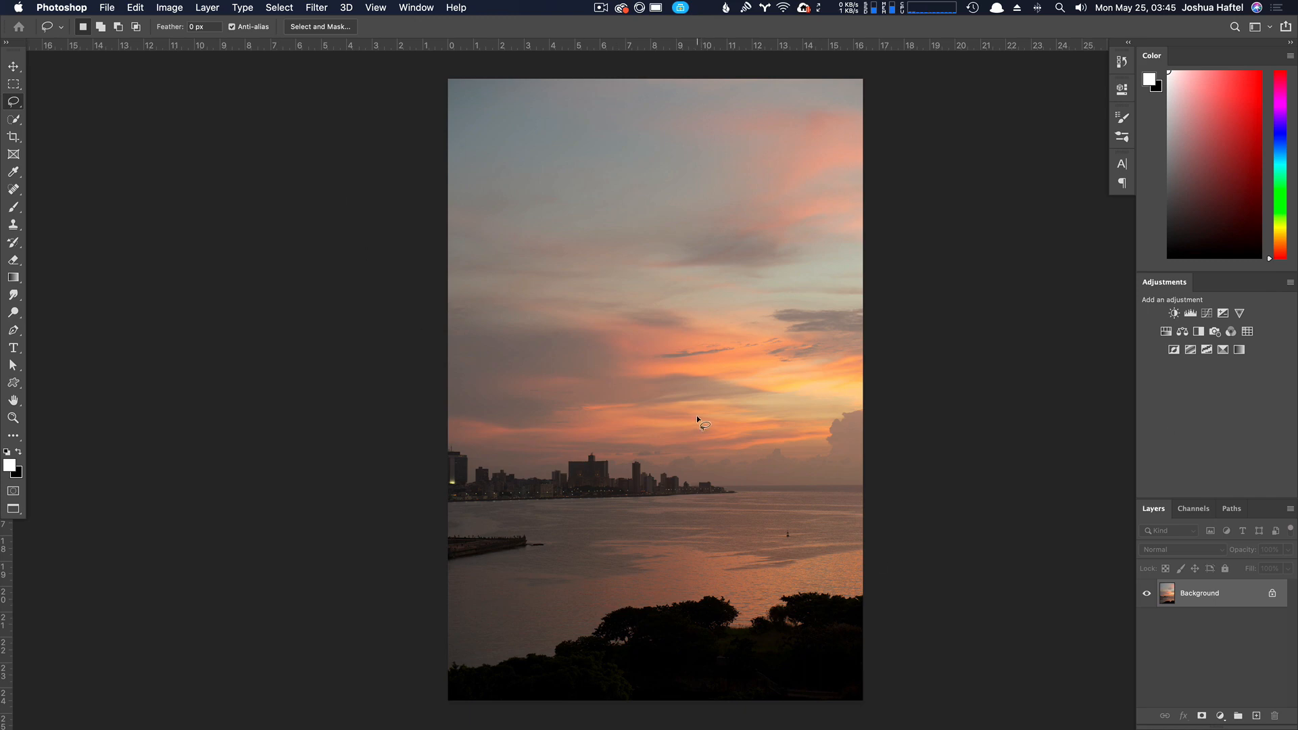
pyautogui.press('super+Tab')
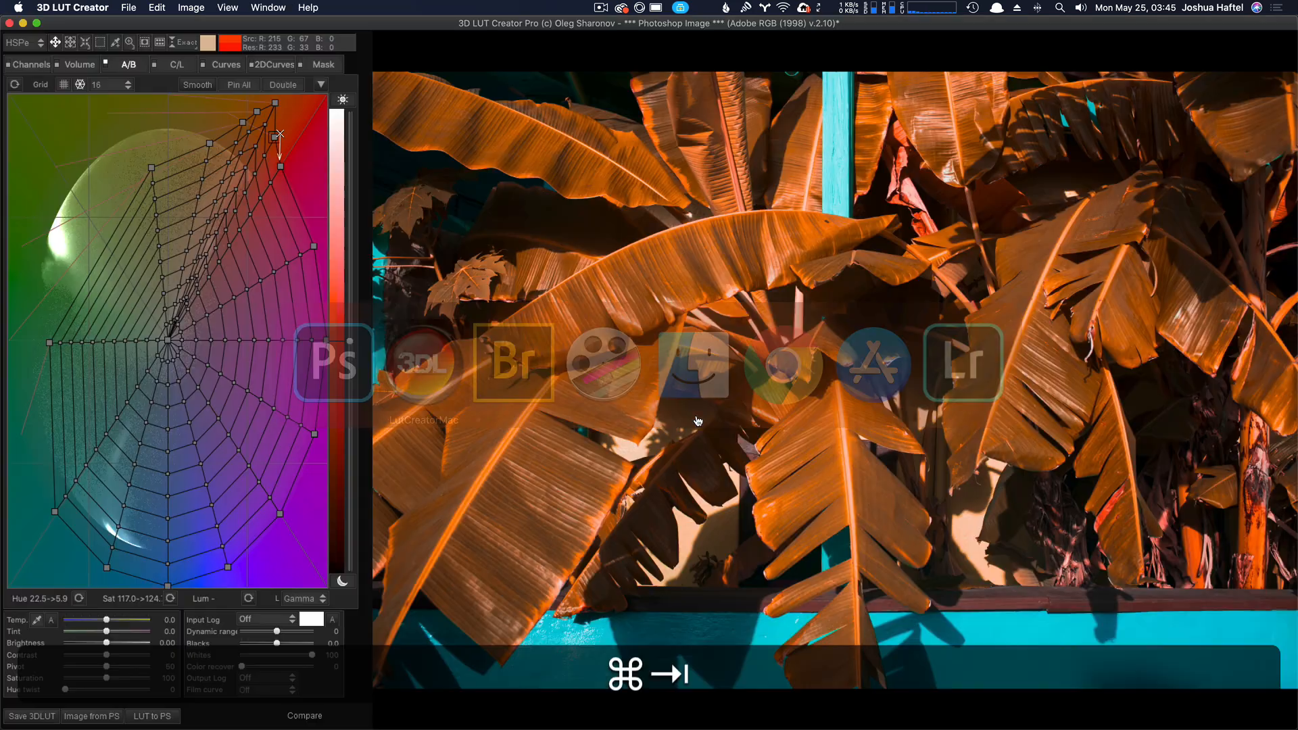
pyautogui.click(95, 716)
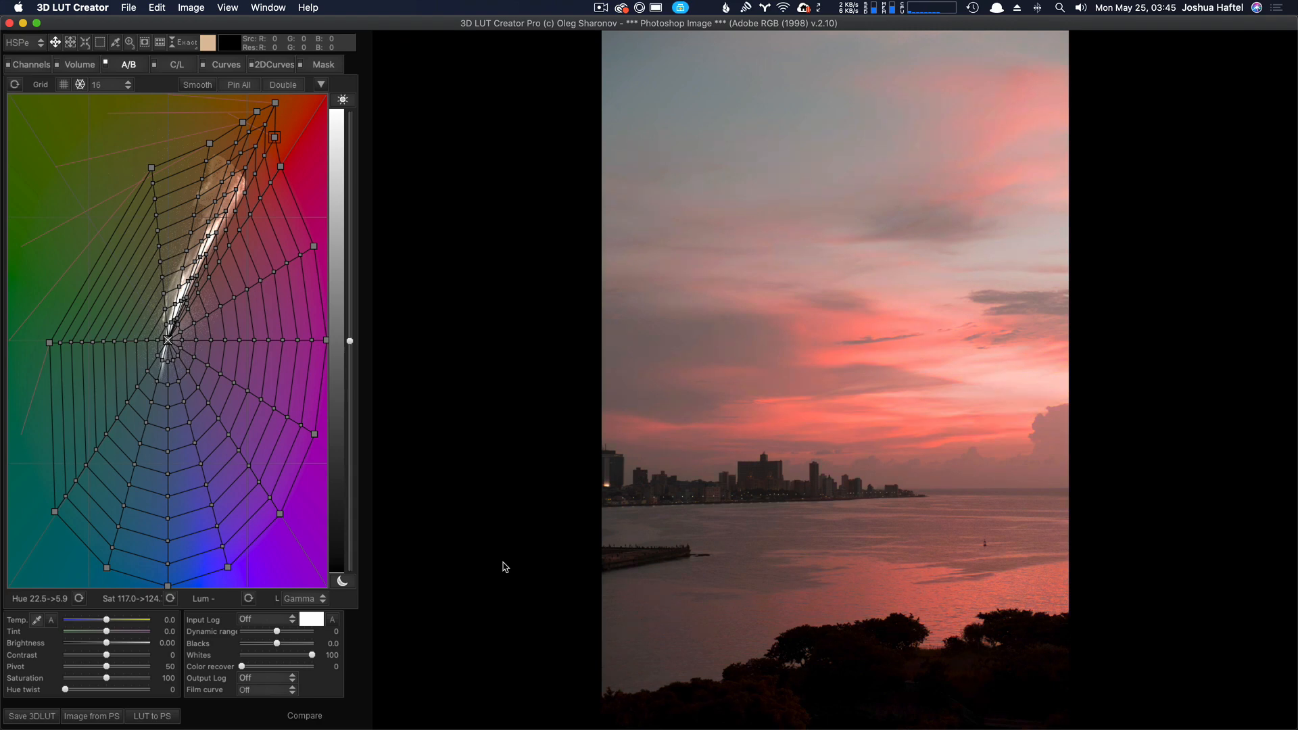
# Compare the graded sunset with the original and smooth the A/B grid once more
pyautogui.press('space')
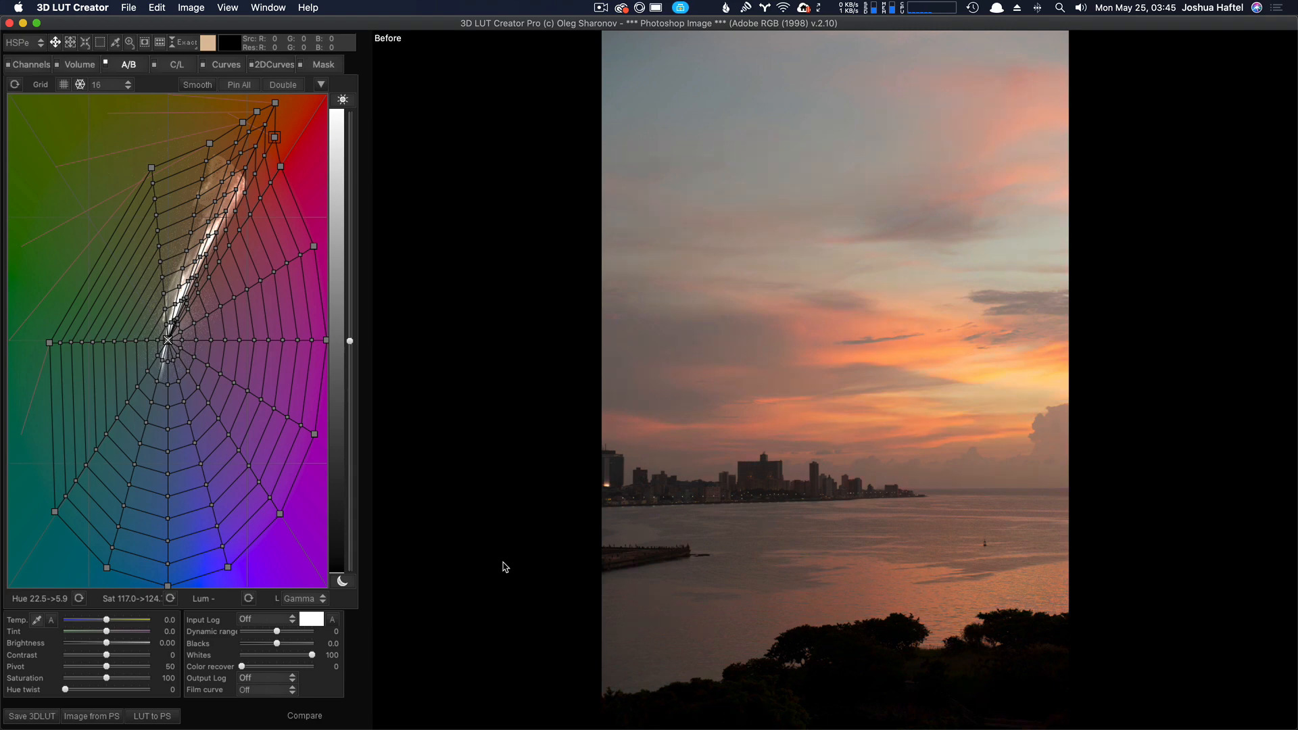
pyautogui.press('space')
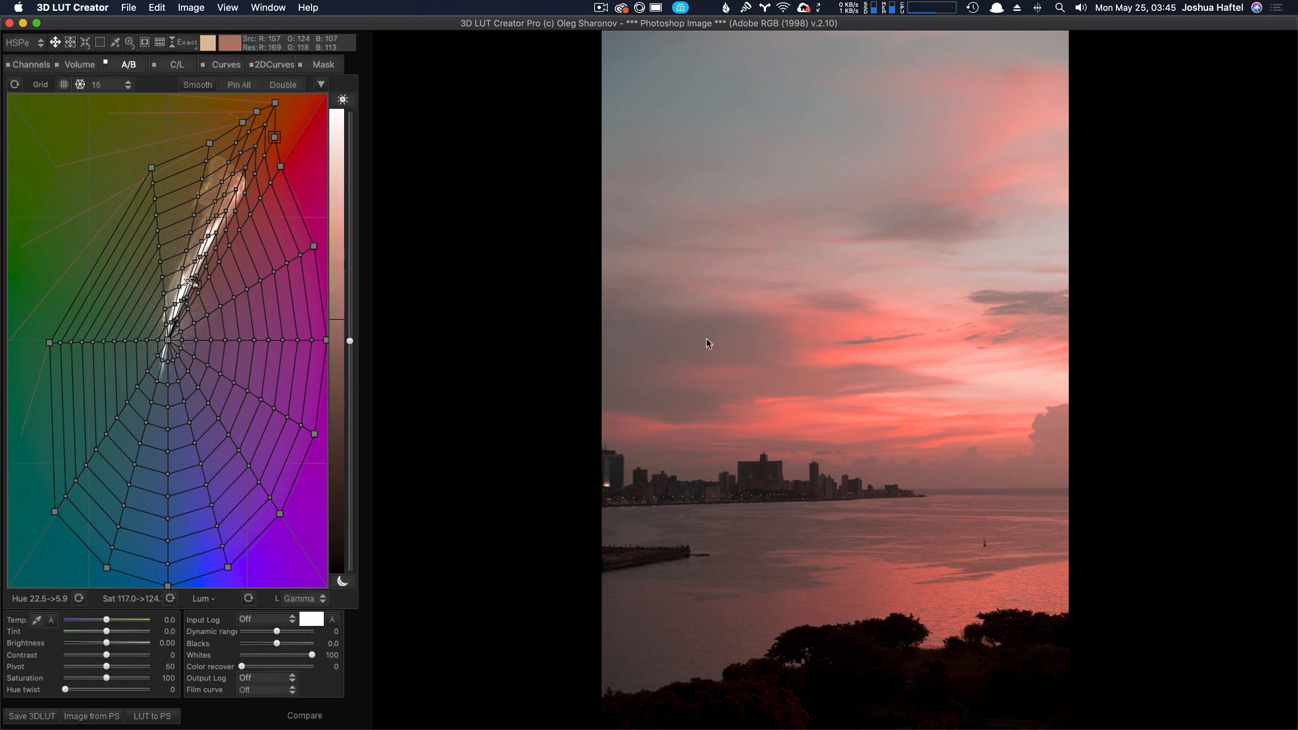
pyautogui.click(193, 86)
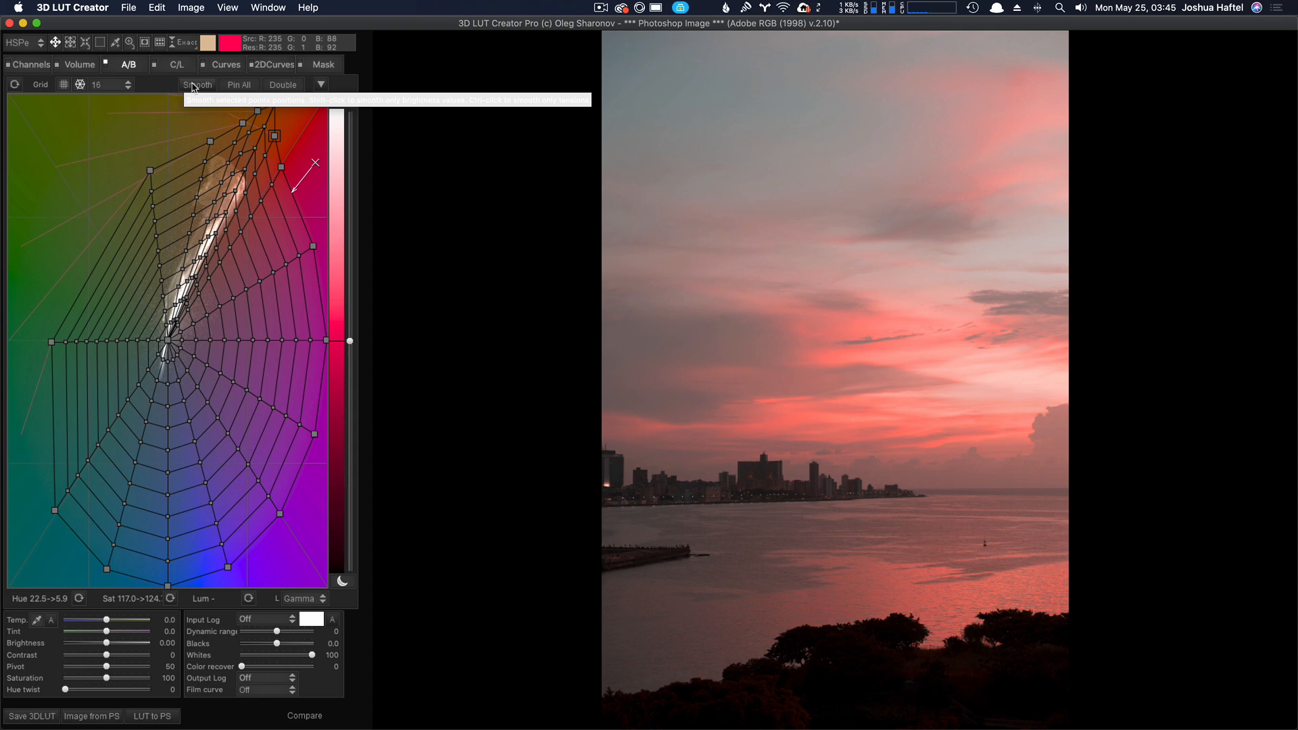
pyautogui.press('space')
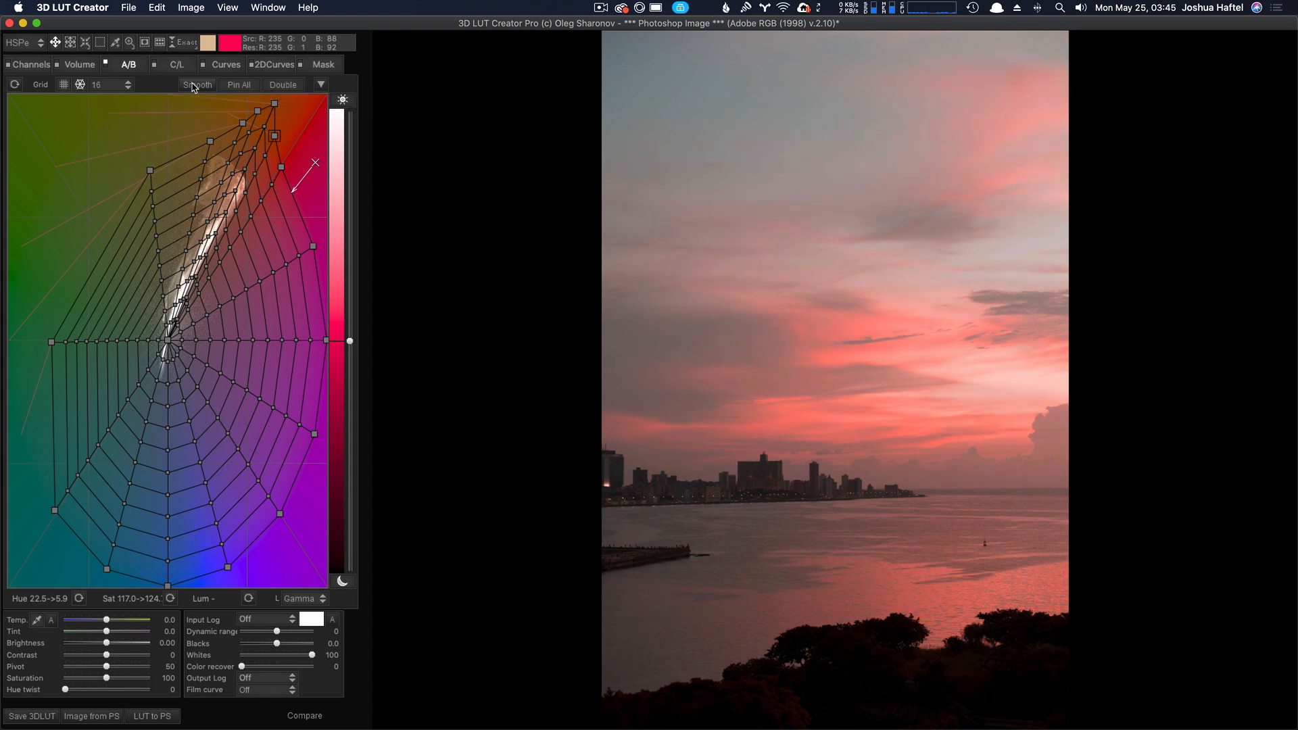
pyautogui.press('space')
# Save the look as a .cube LUT named "This is the video lut" in the LUTs folder
pyautogui.click(32, 716)
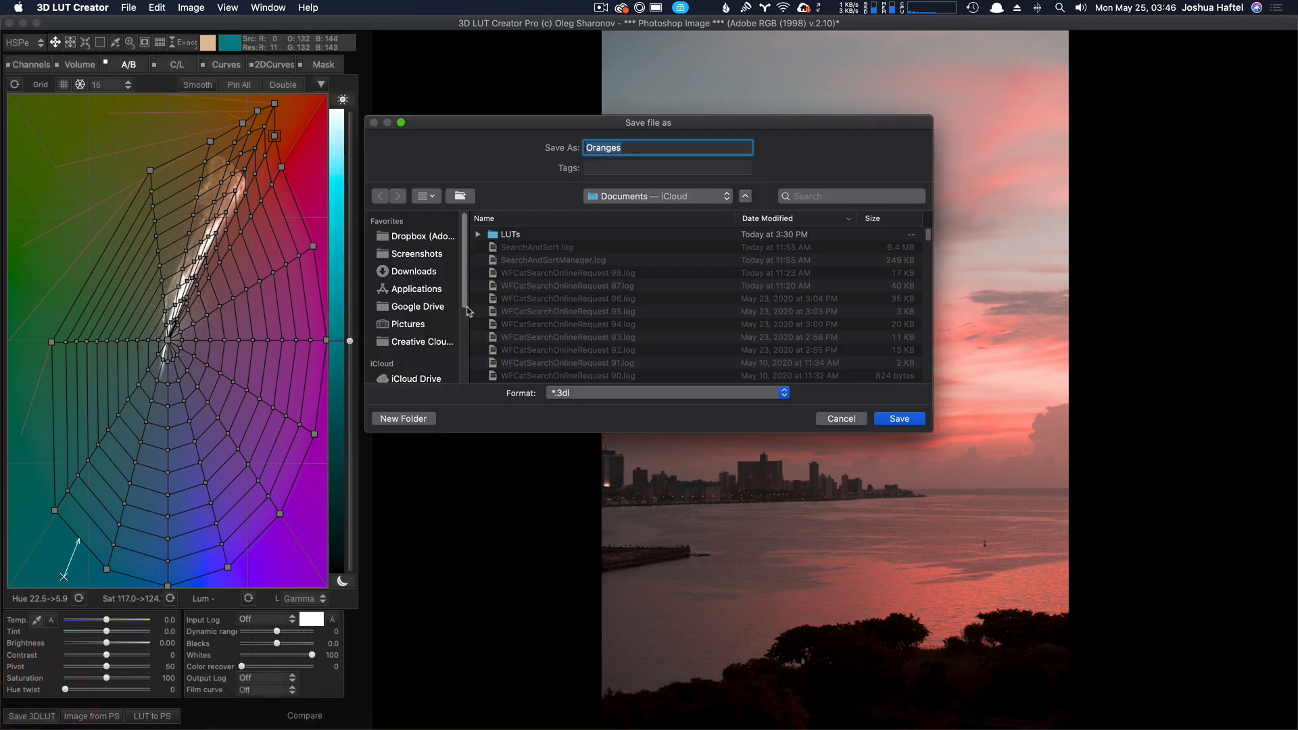
pyautogui.doubleClick(514, 236)
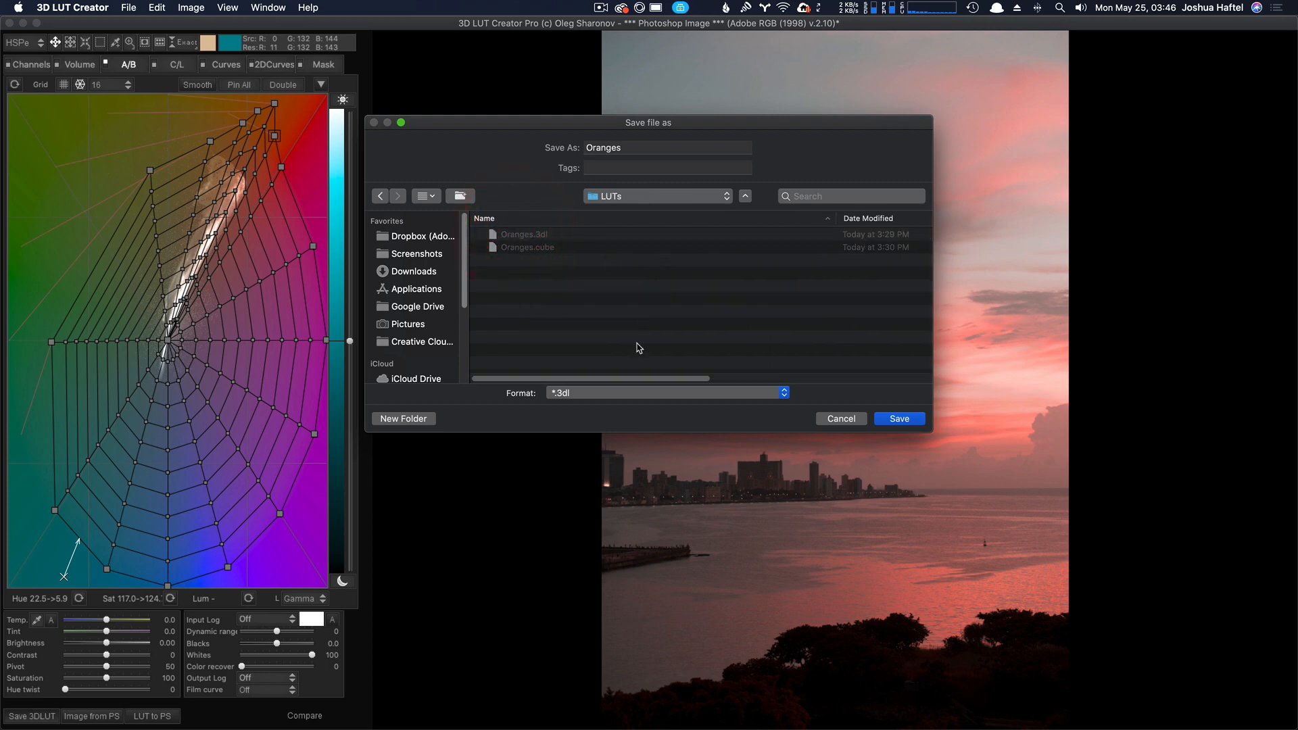
pyautogui.click(599, 393)
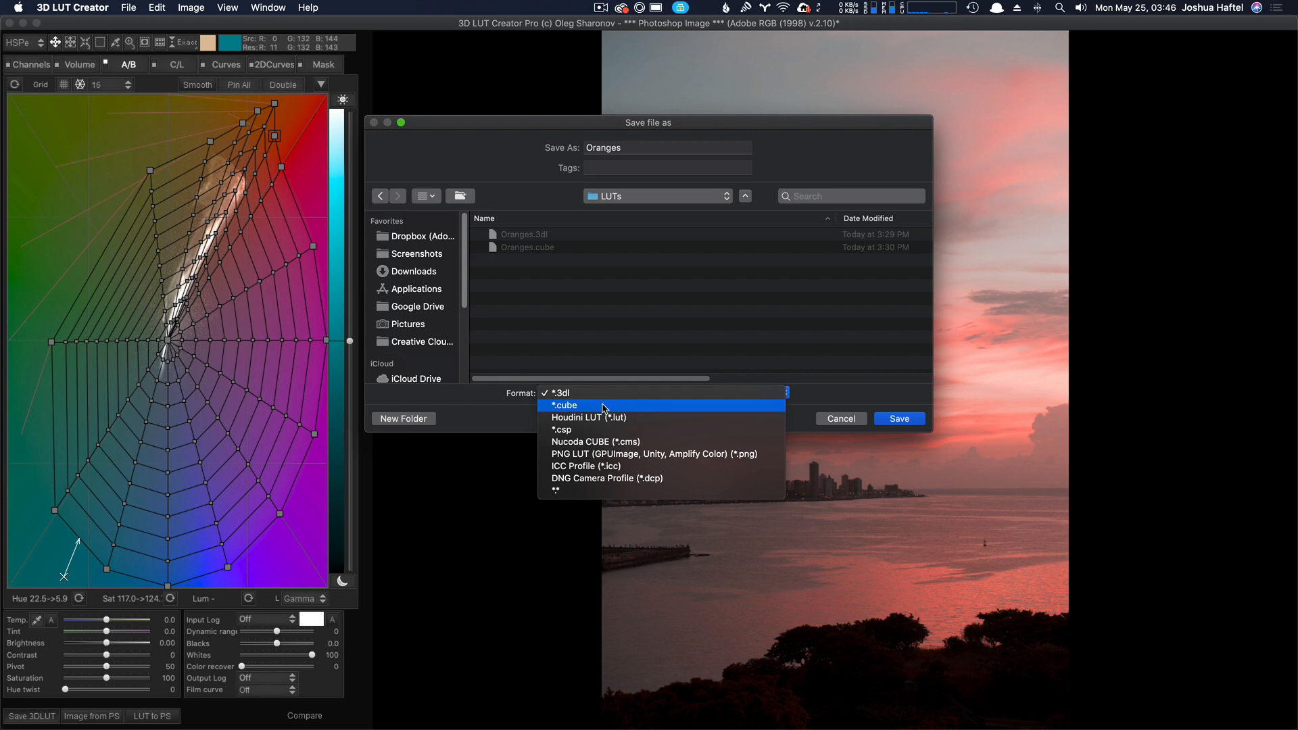
pyautogui.click(604, 410)
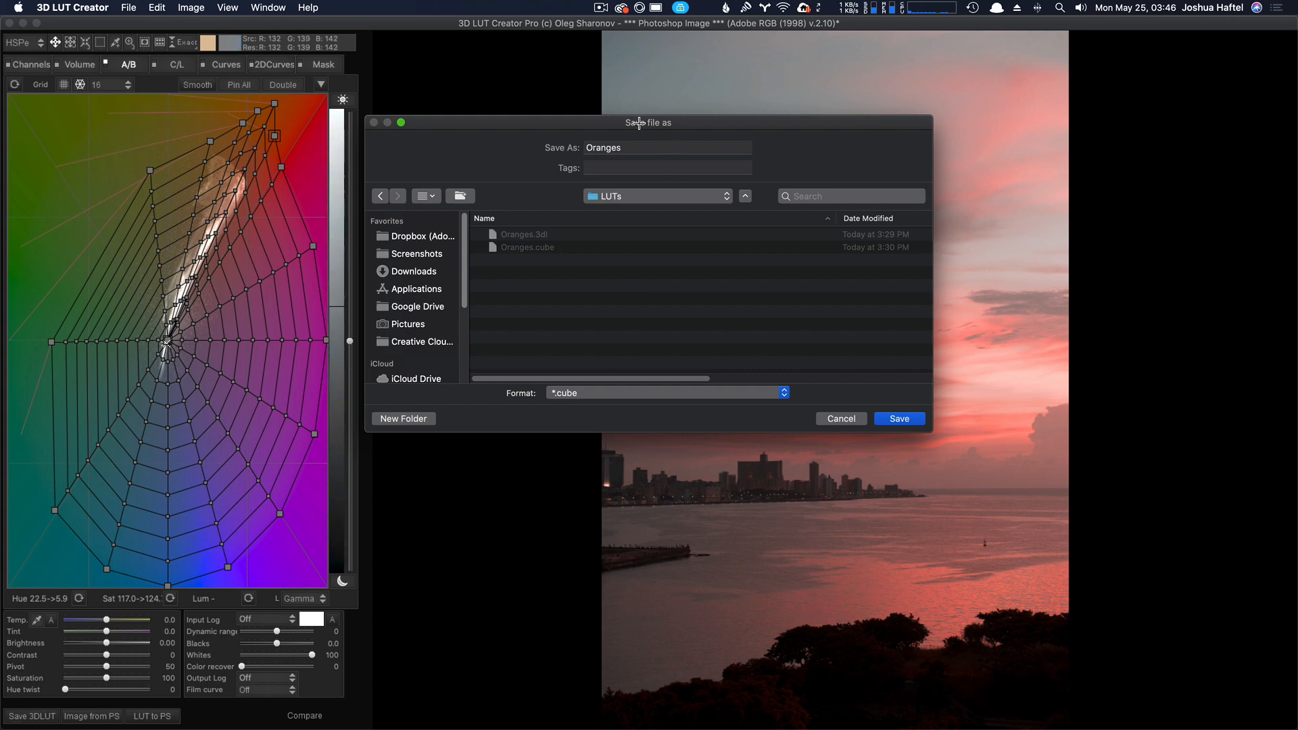
pyautogui.click(365, 124)
pyautogui.write('T')
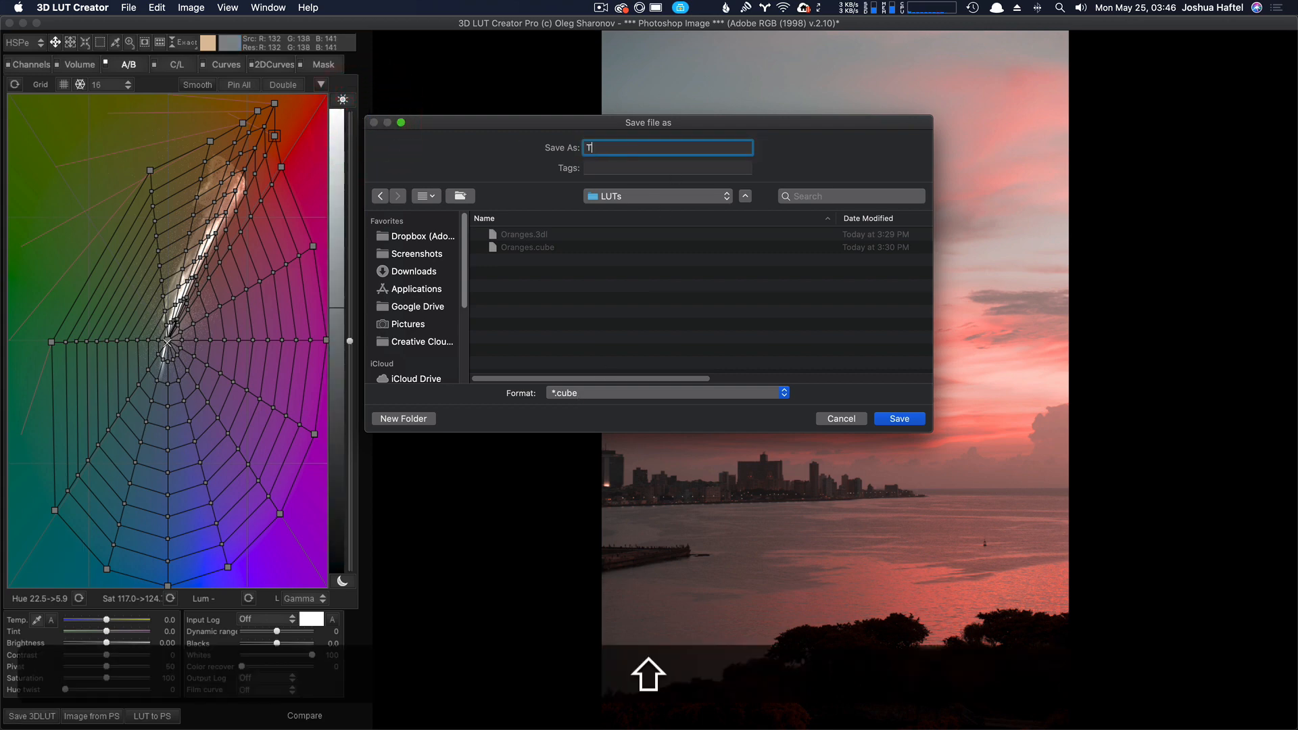
pyautogui.write('his is the video l')
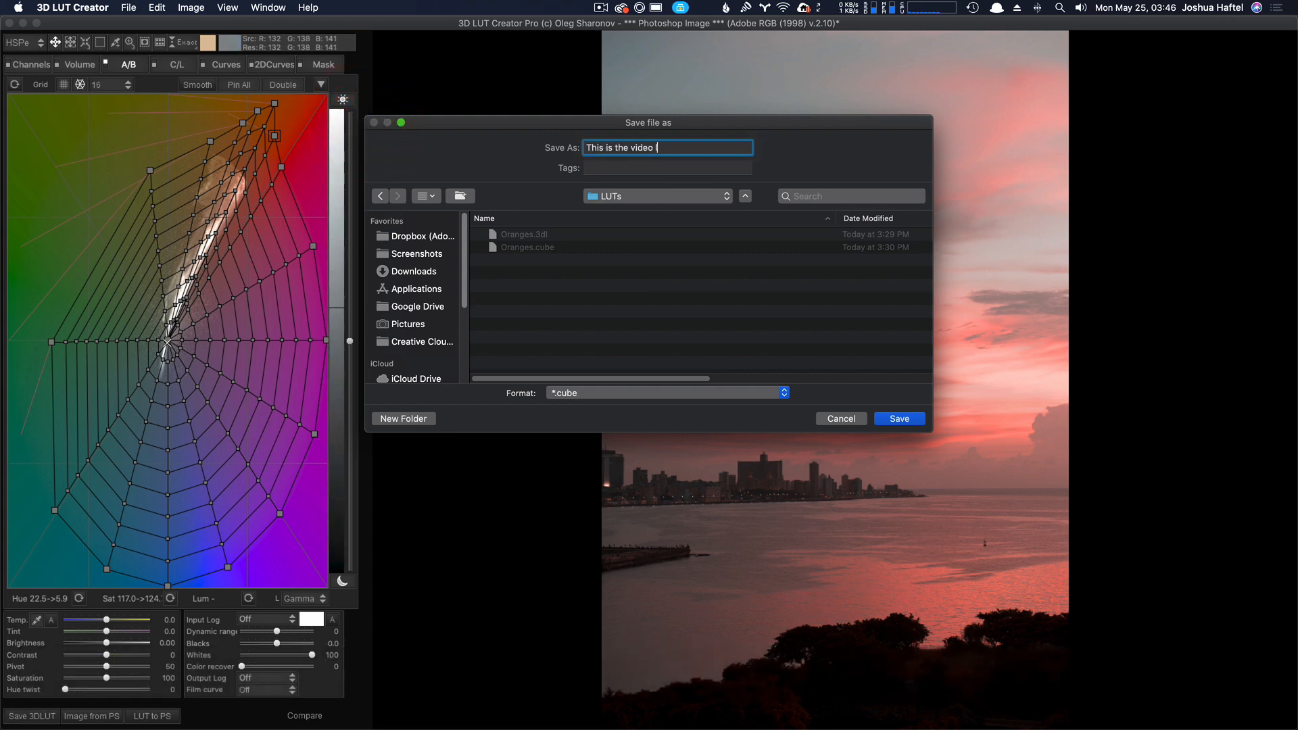
pyautogui.write('ut')
pyautogui.press('Return')
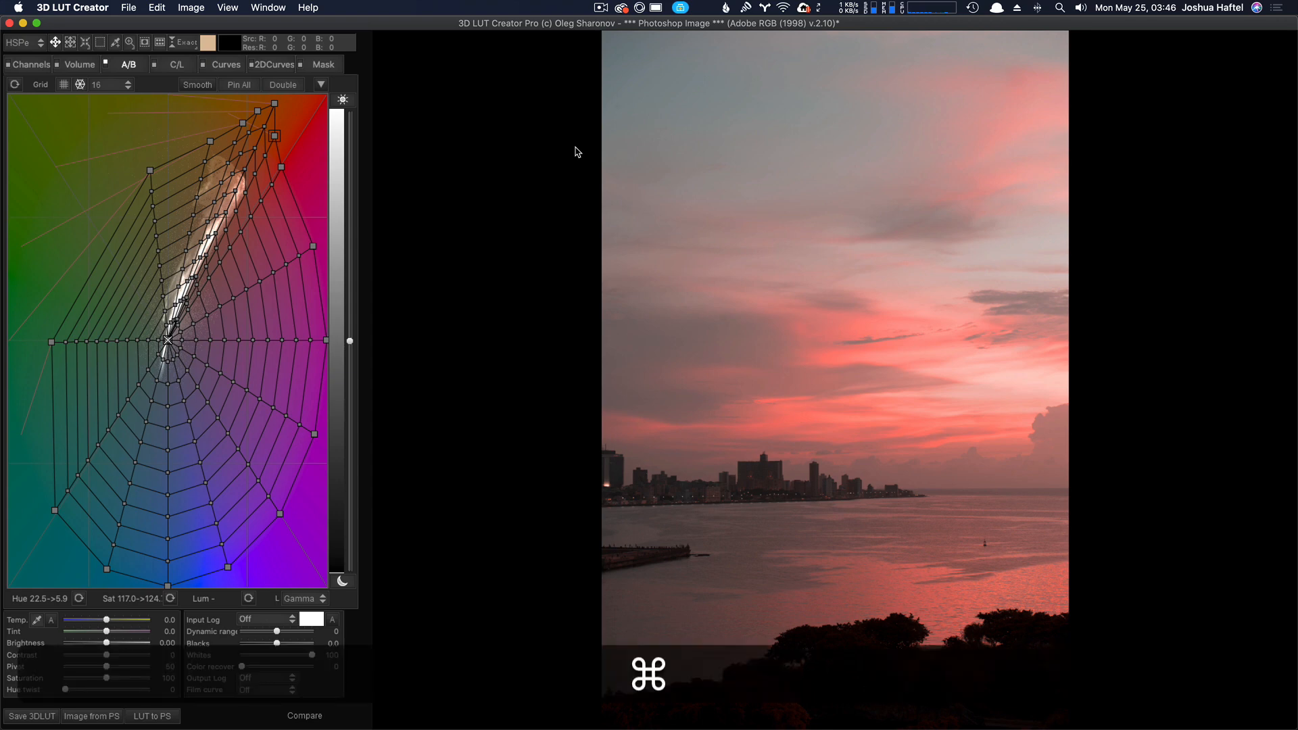
# Switch to Adobe Bridge and open the selected raw test photos in Camera Raw
pyautogui.press('super+Tab')
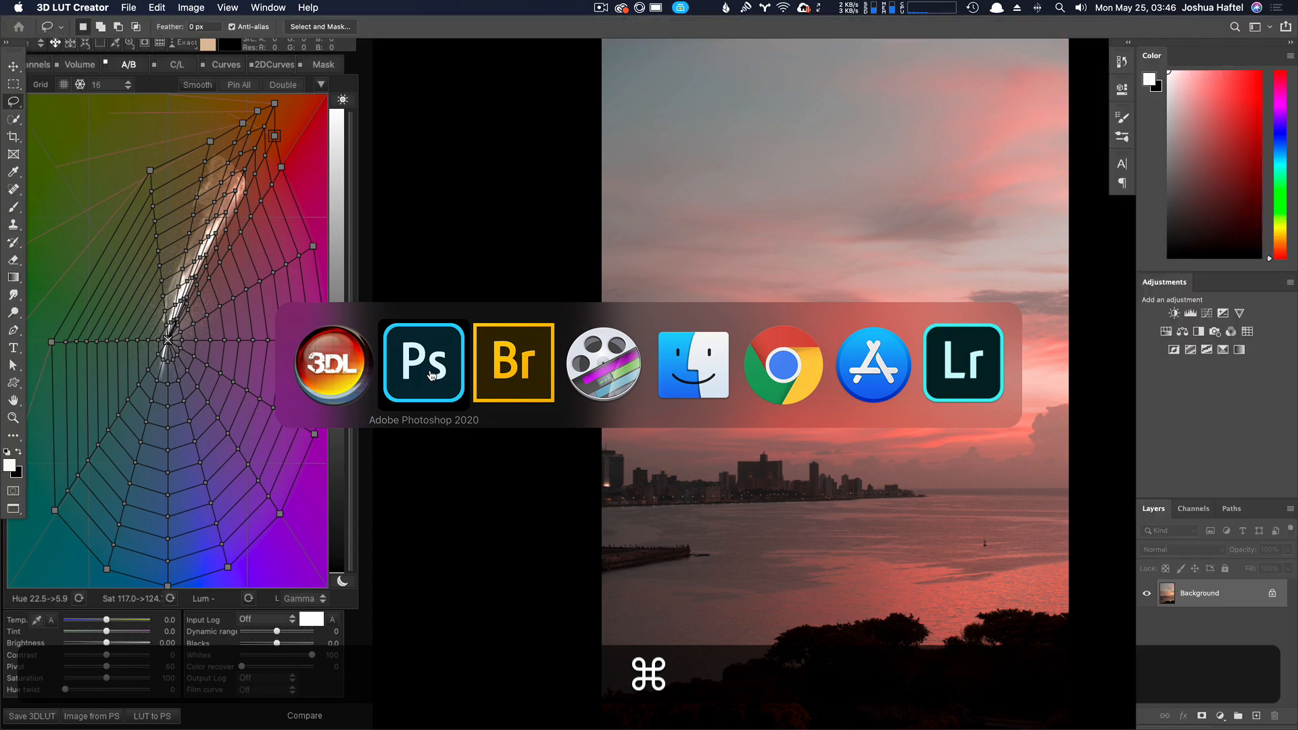
pyautogui.press('super+Tab')
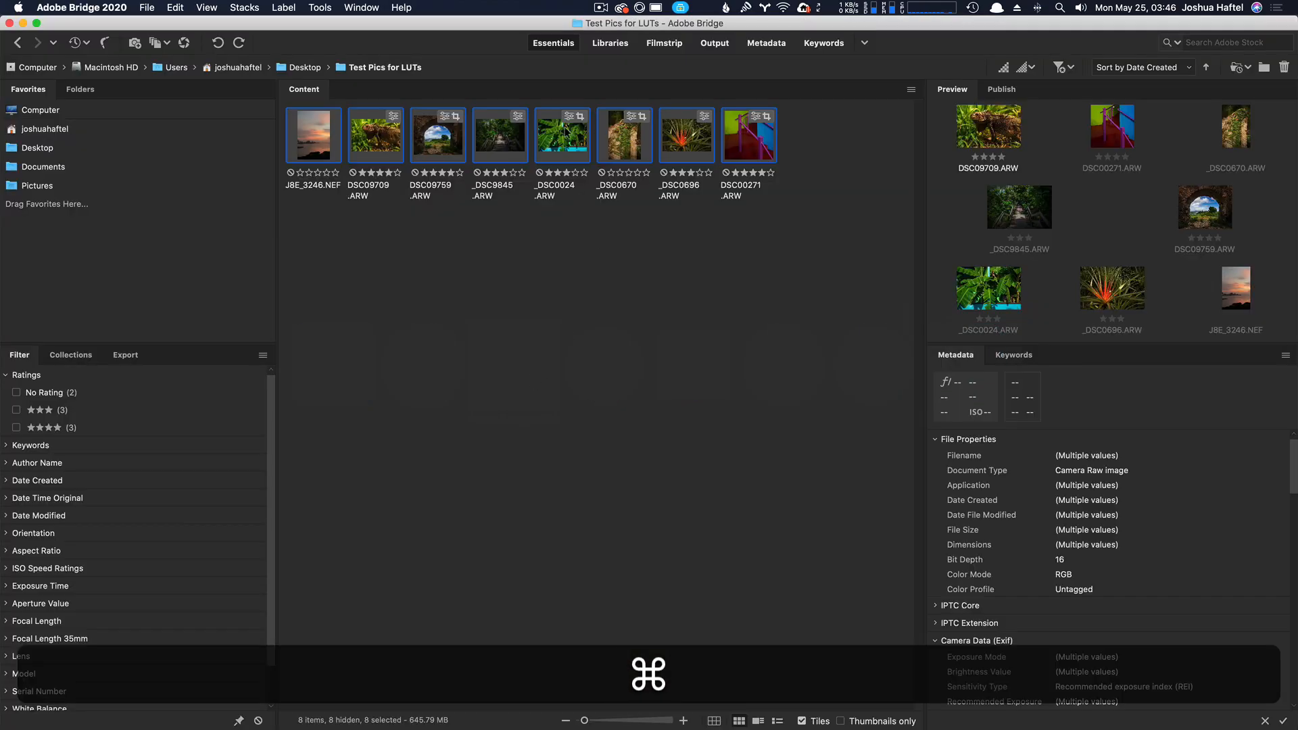
pyautogui.rightClick(555, 140)
pyautogui.click(608, 179)
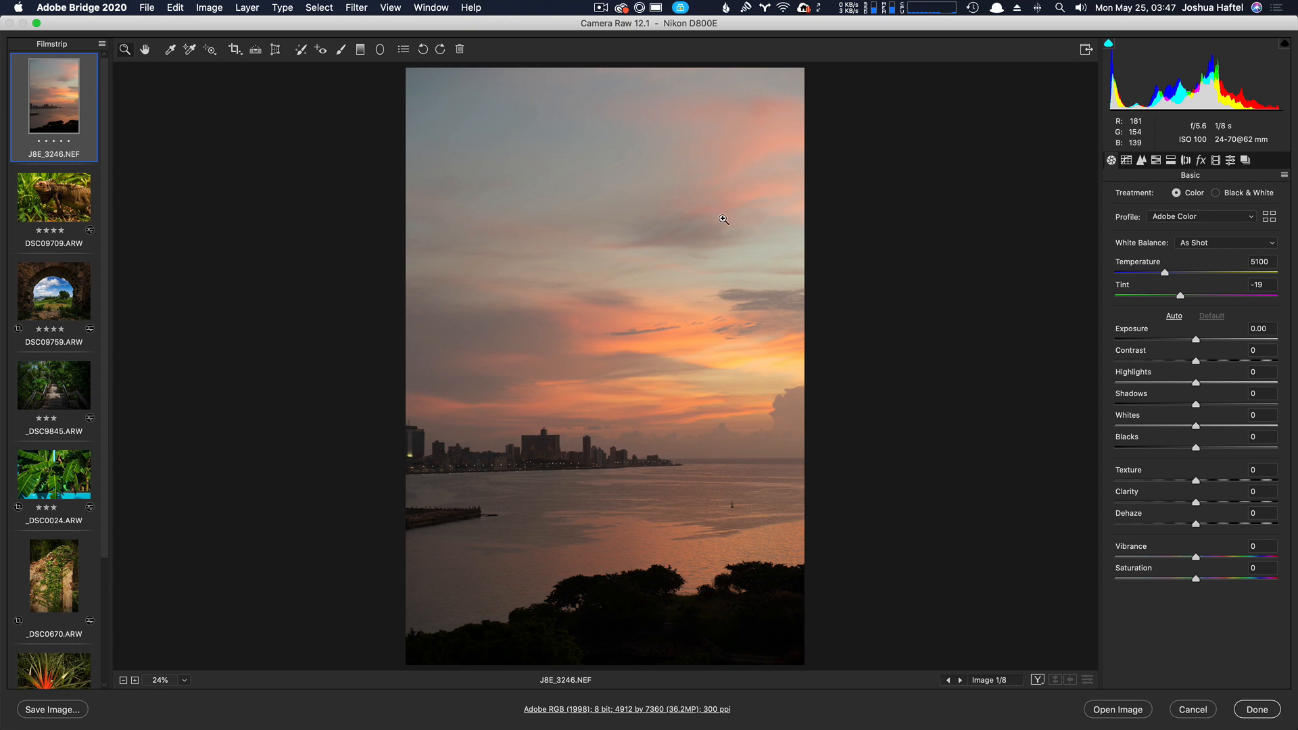
# Start a new Camera Raw profile from the sunset photo and name it "Orange is the new green"
pyautogui.click(1231, 161)
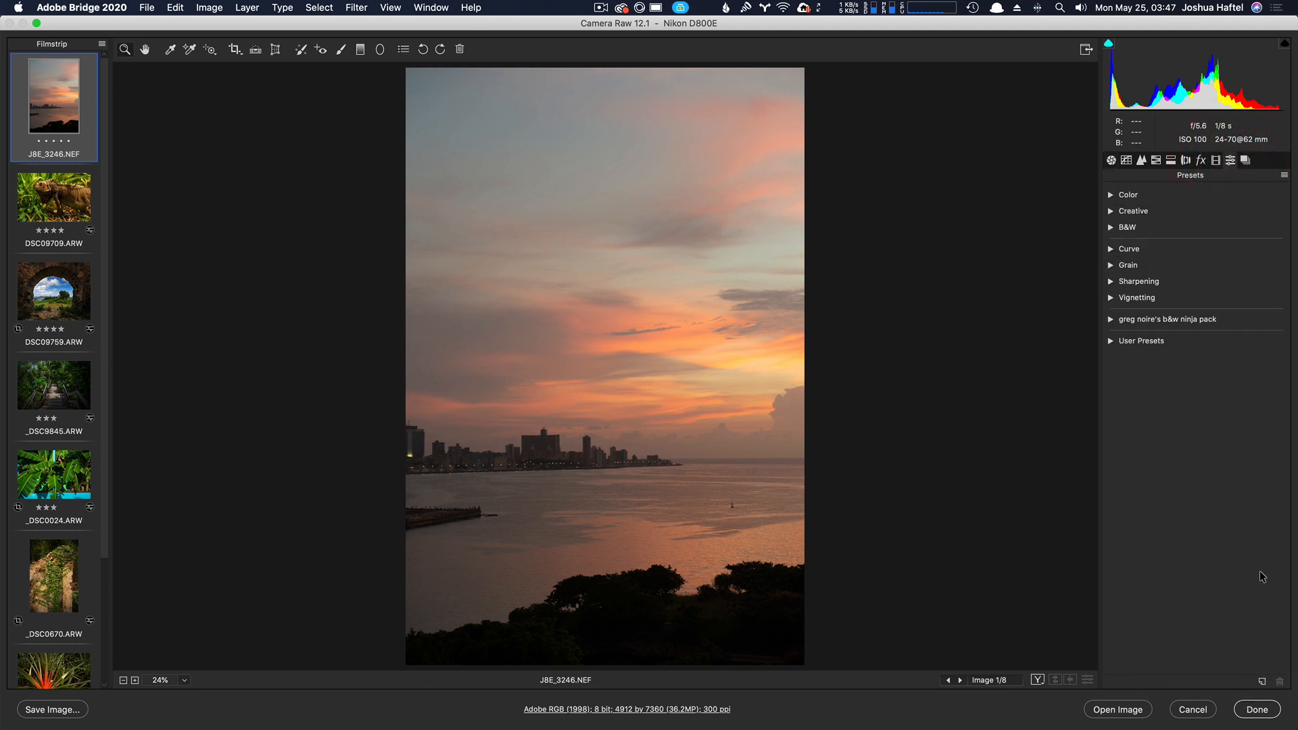
pyautogui.press('alt')
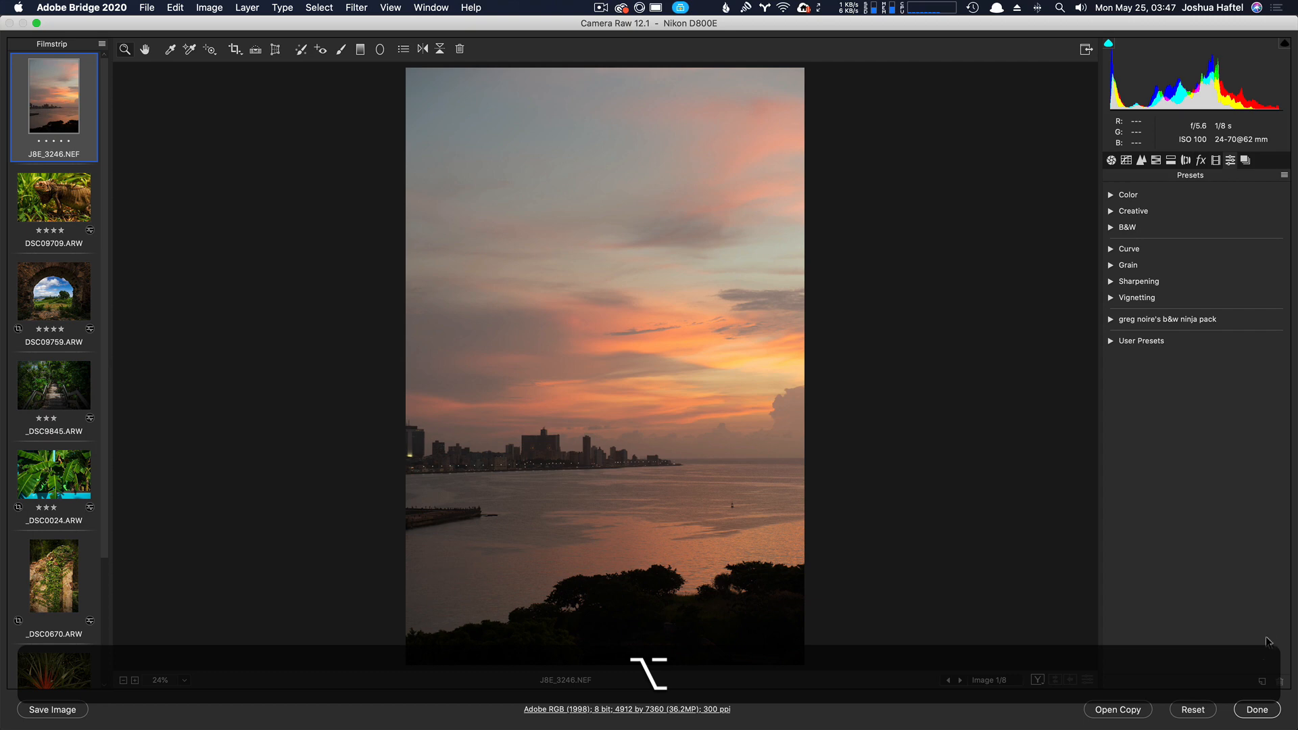
pyautogui.keyDown('alt'); pyautogui.click(1263, 684); pyautogui.keyUp('alt')
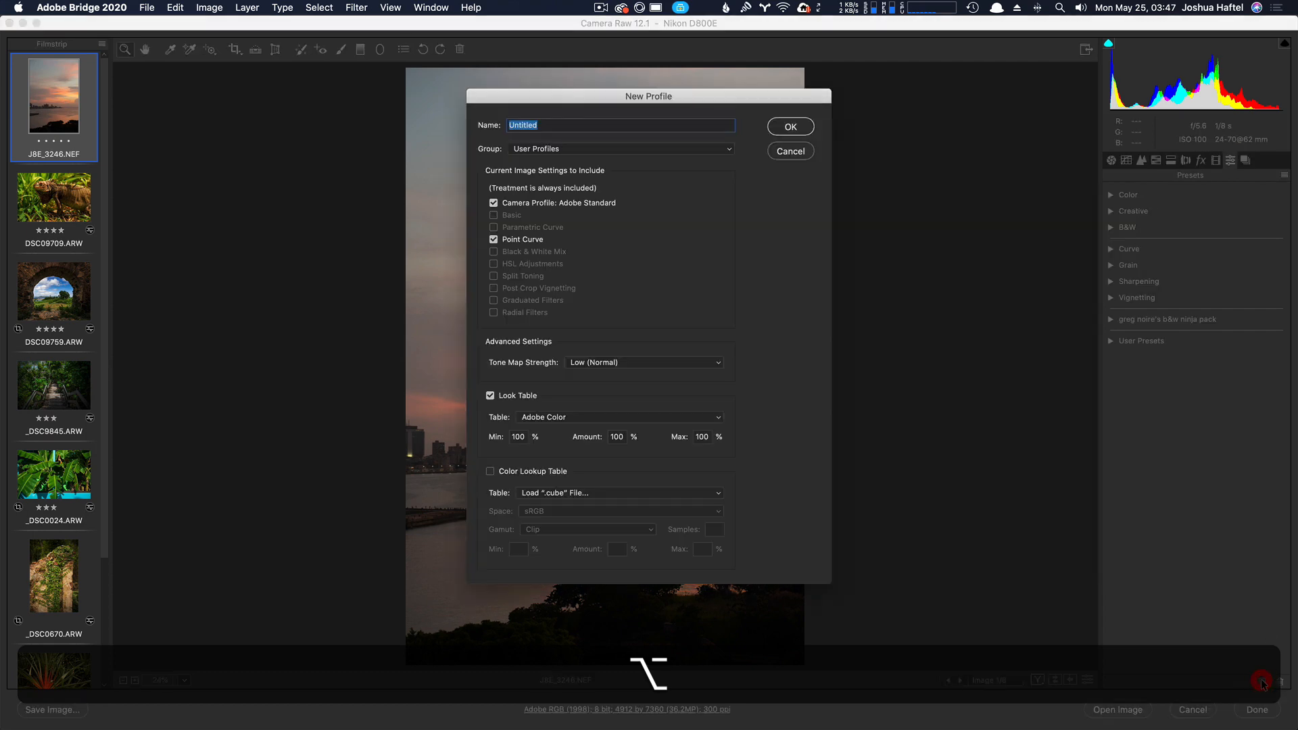
pyautogui.click(659, 101)
pyautogui.write('Oran')
pyautogui.press('BackSpace')
pyautogui.press('BackSpace')
pyautogui.press('BackSpace')
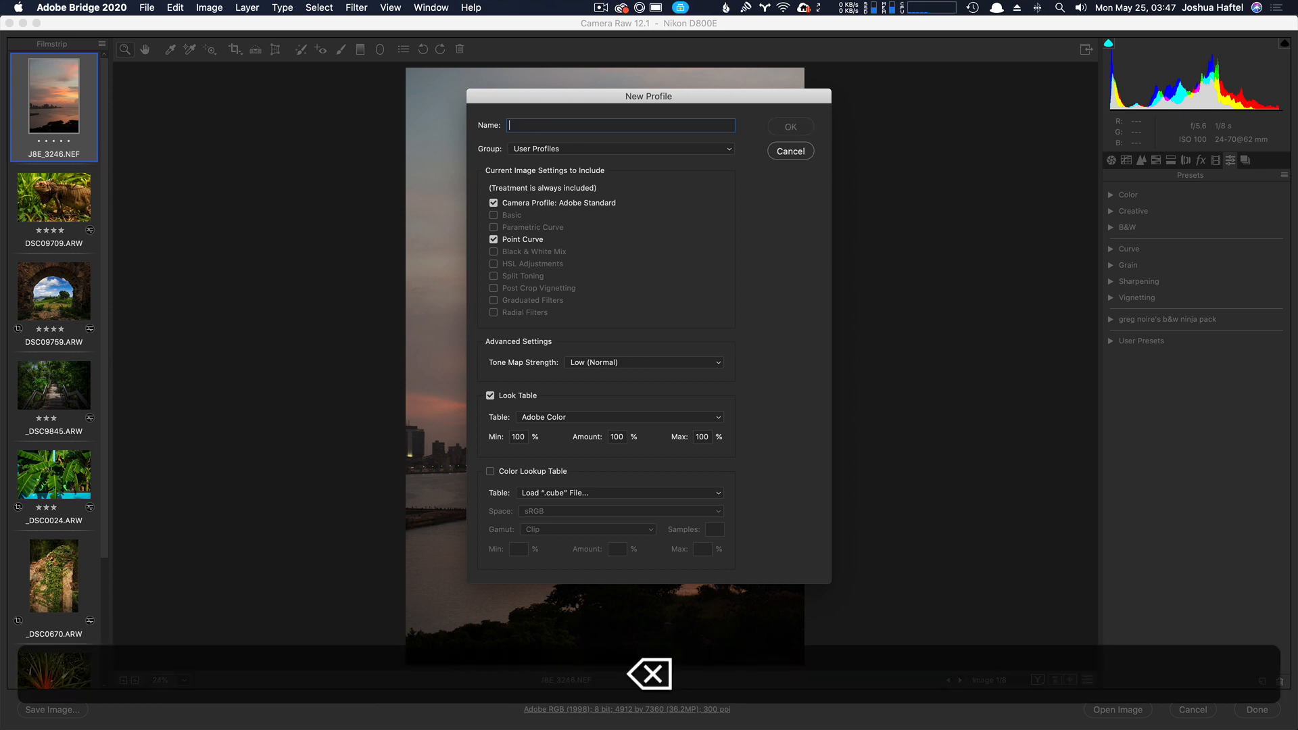
pyautogui.write('range')
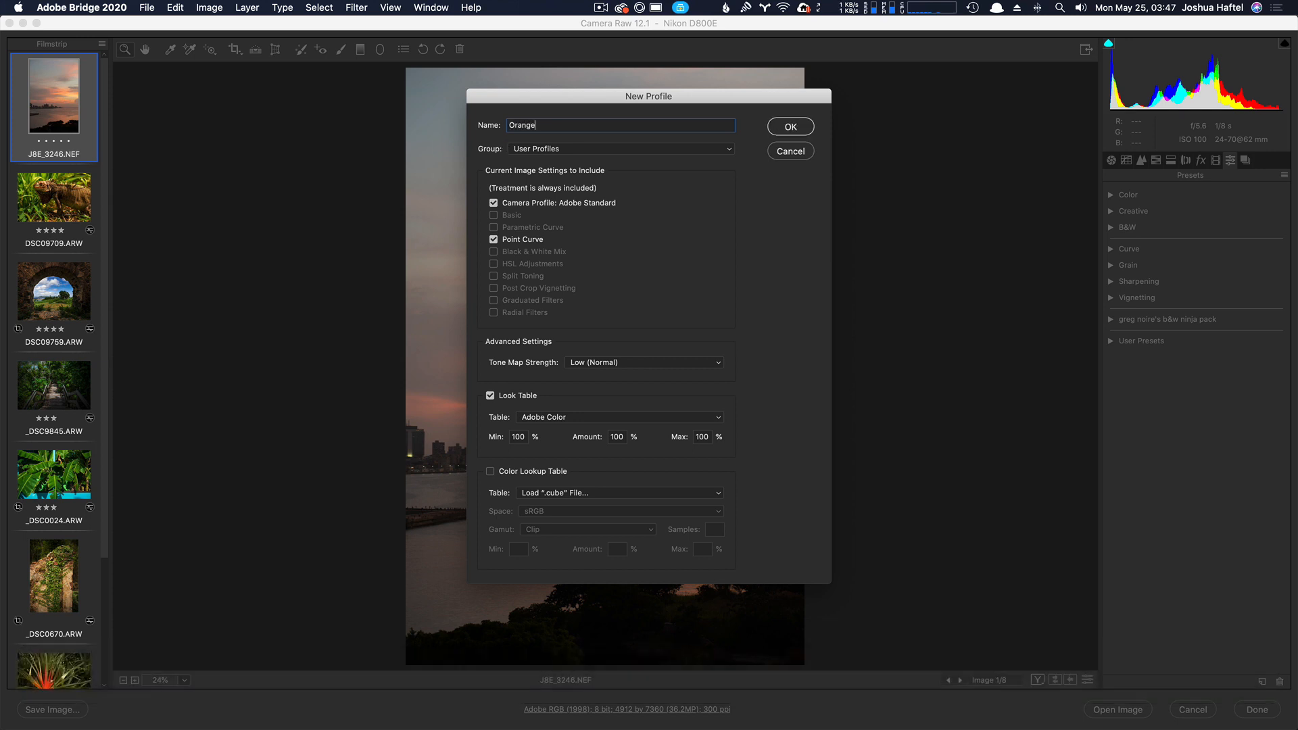
pyautogui.write(' is the new green')
# Assign the profile to a new group named "Profiles for the reddit massive"
pyautogui.click(570, 149)
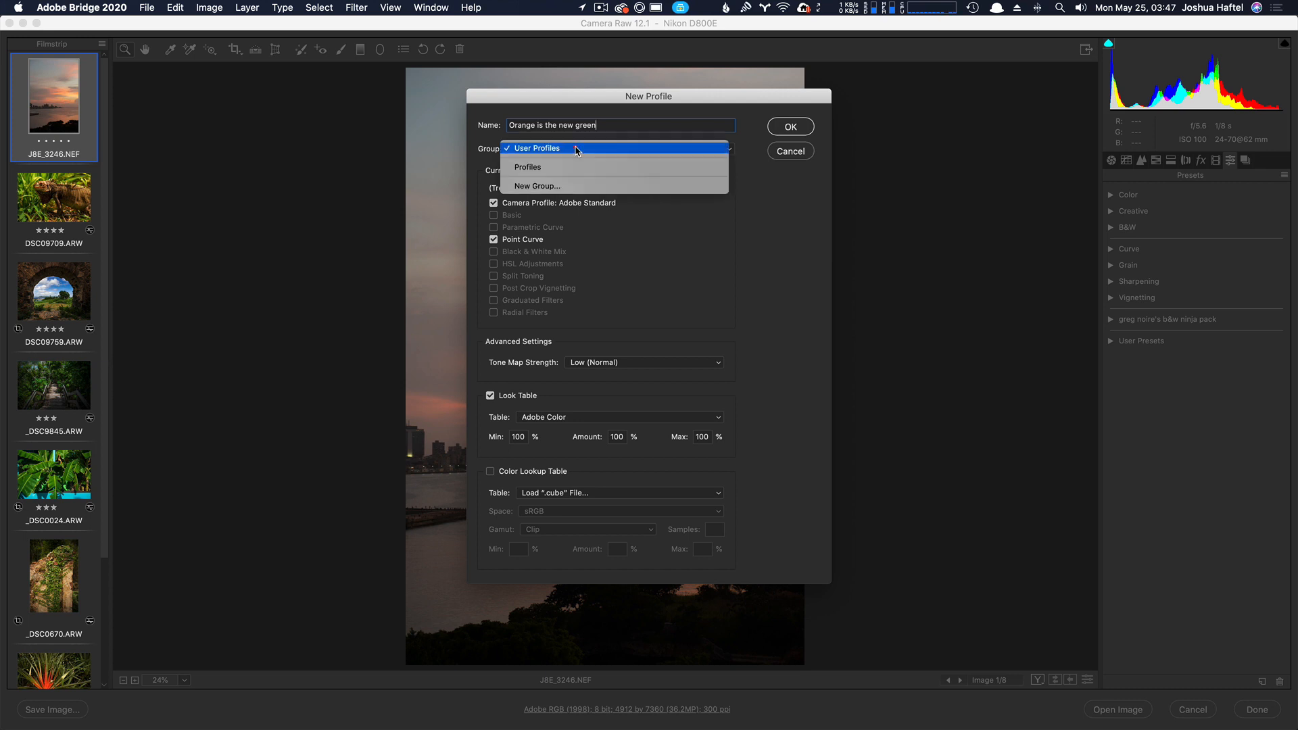
pyautogui.click(563, 187)
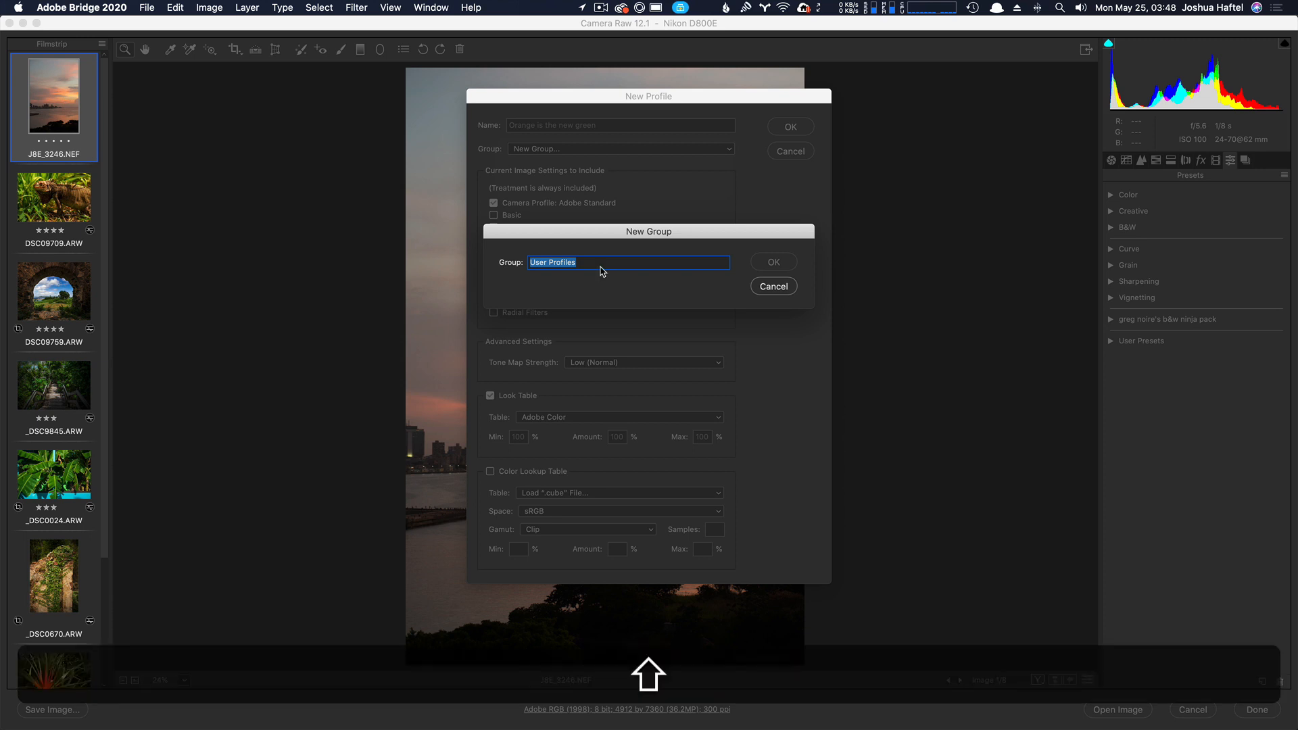
pyautogui.write('Profiles for the ')
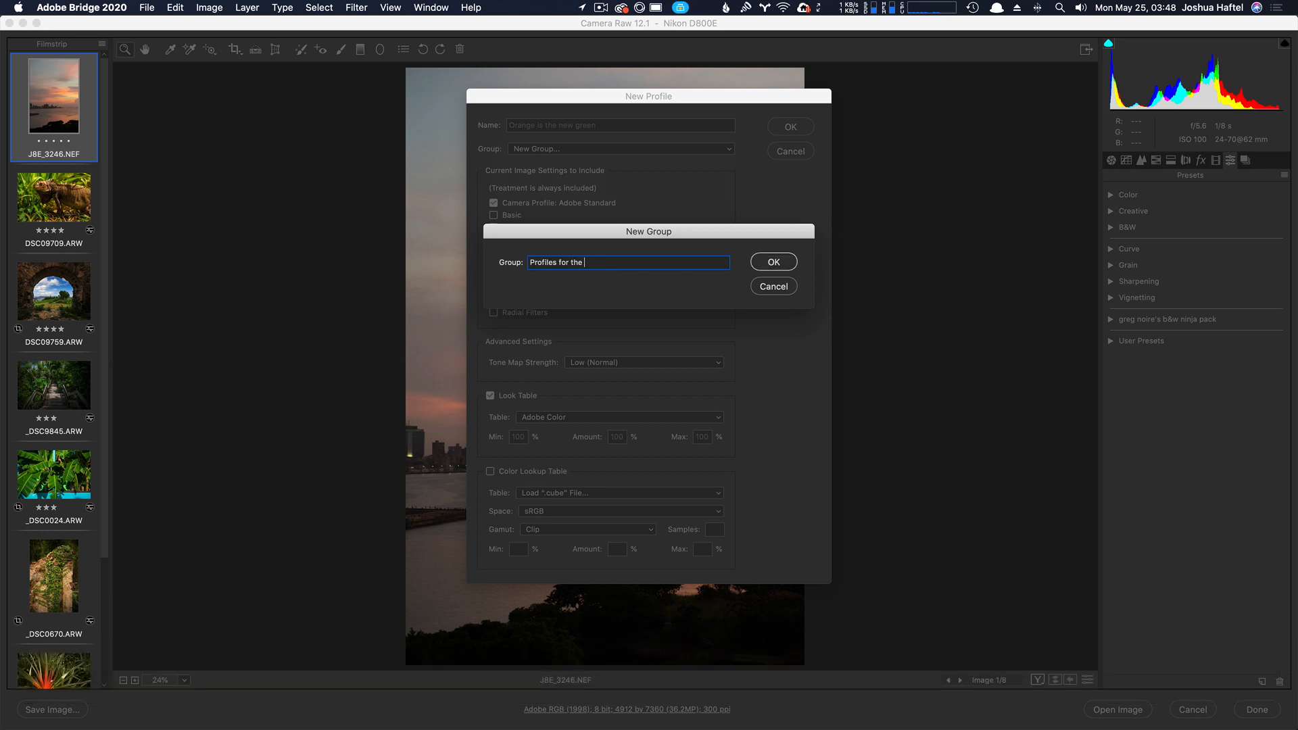
pyautogui.write('reddit massive')
pyautogui.click(775, 263)
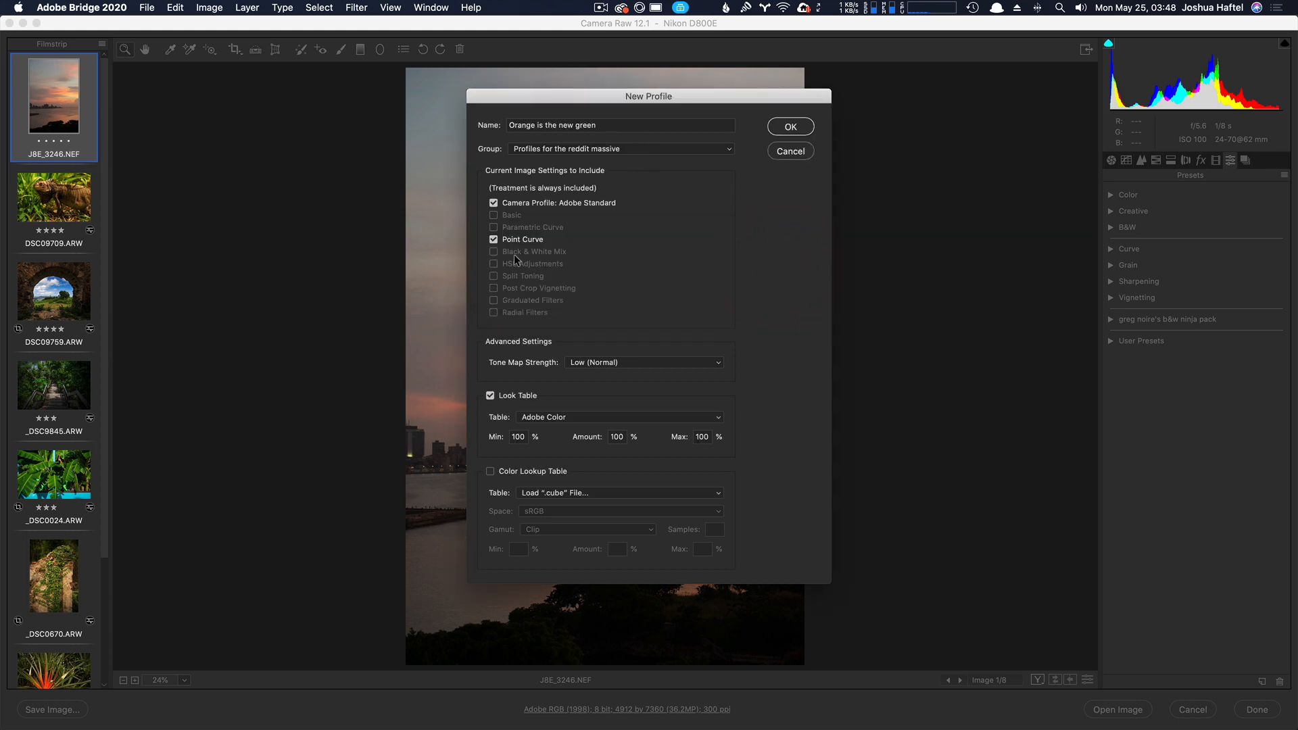
# Exclude the point curve and load "This is the video lut.cube" as the color lookup table in the Adobe RGB space
pyautogui.click(493, 240)
pyautogui.click(549, 470)
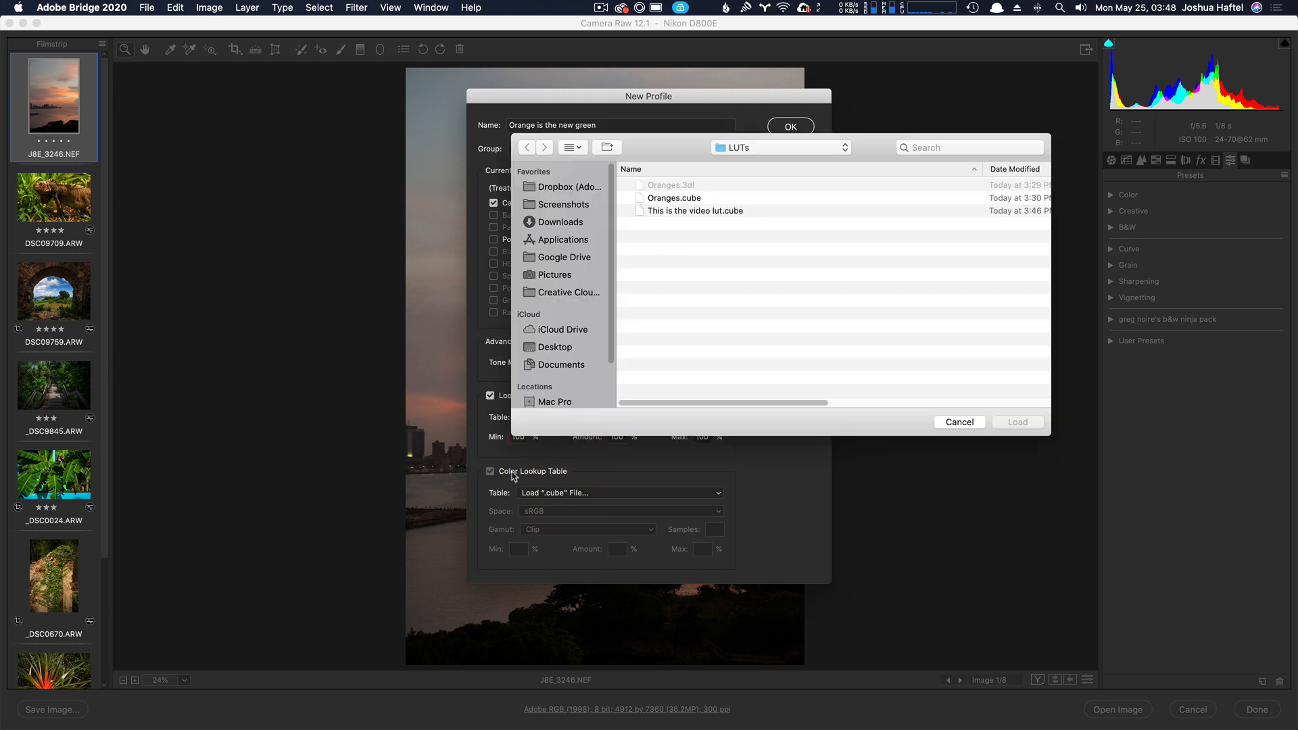
pyautogui.click(693, 211)
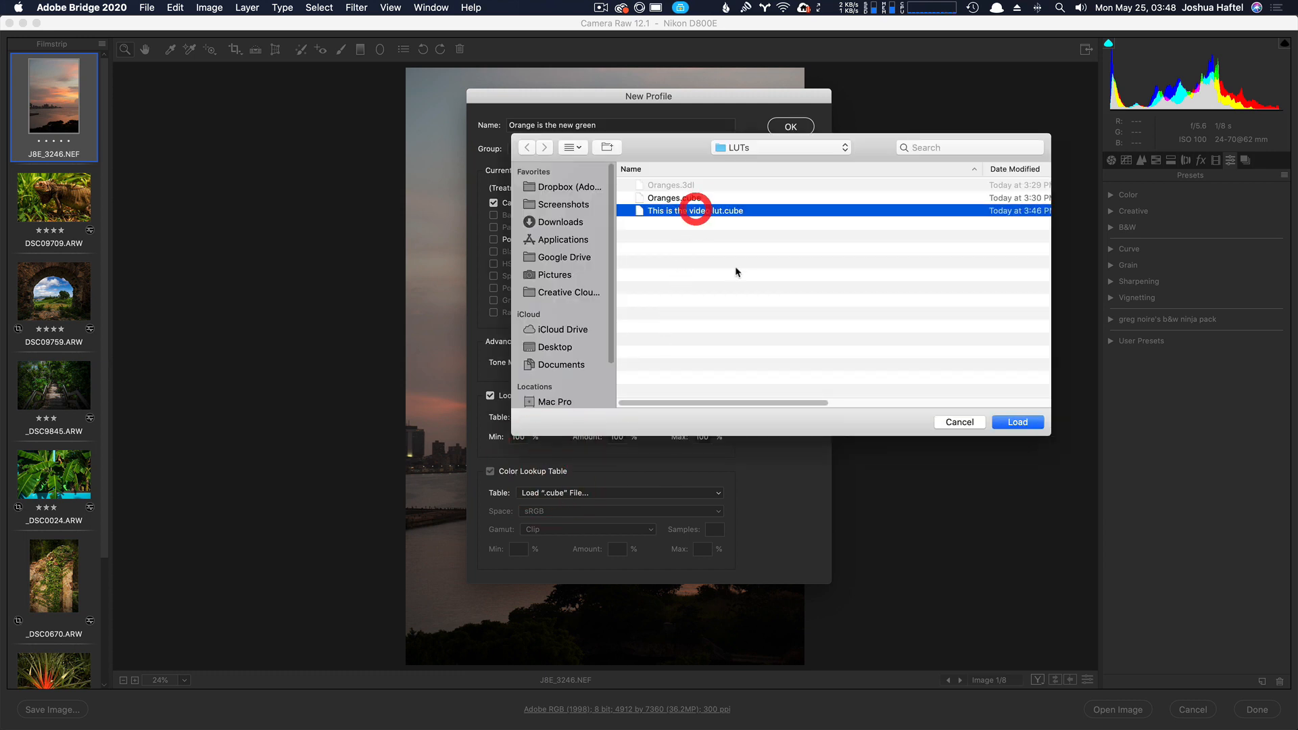
pyautogui.click(1027, 421)
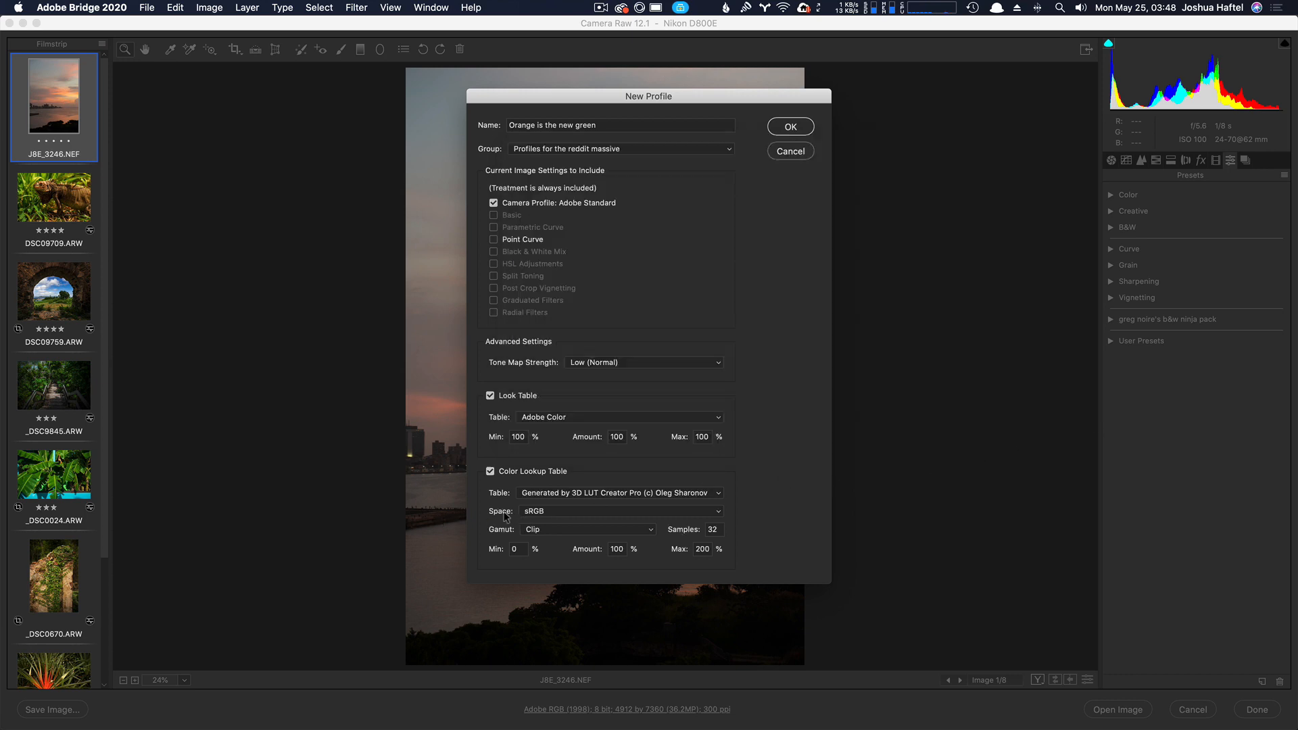
pyautogui.click(528, 512)
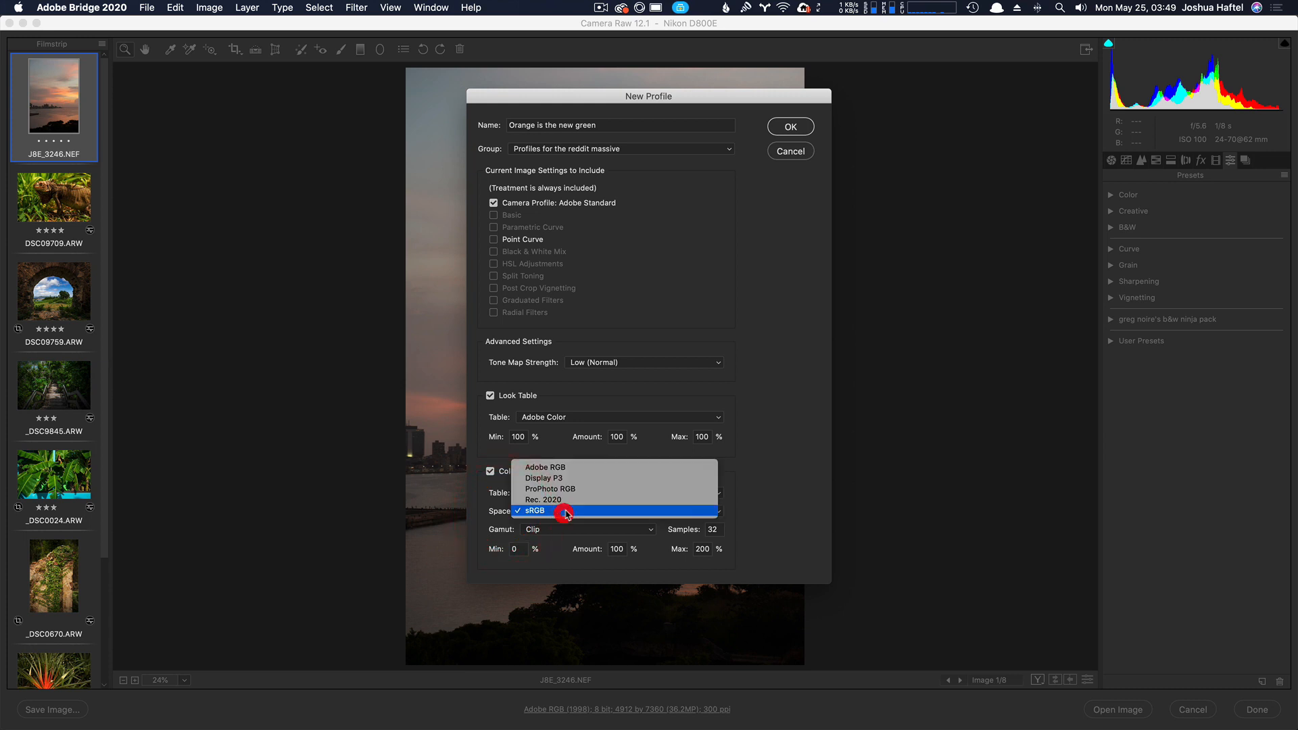
pyautogui.click(588, 468)
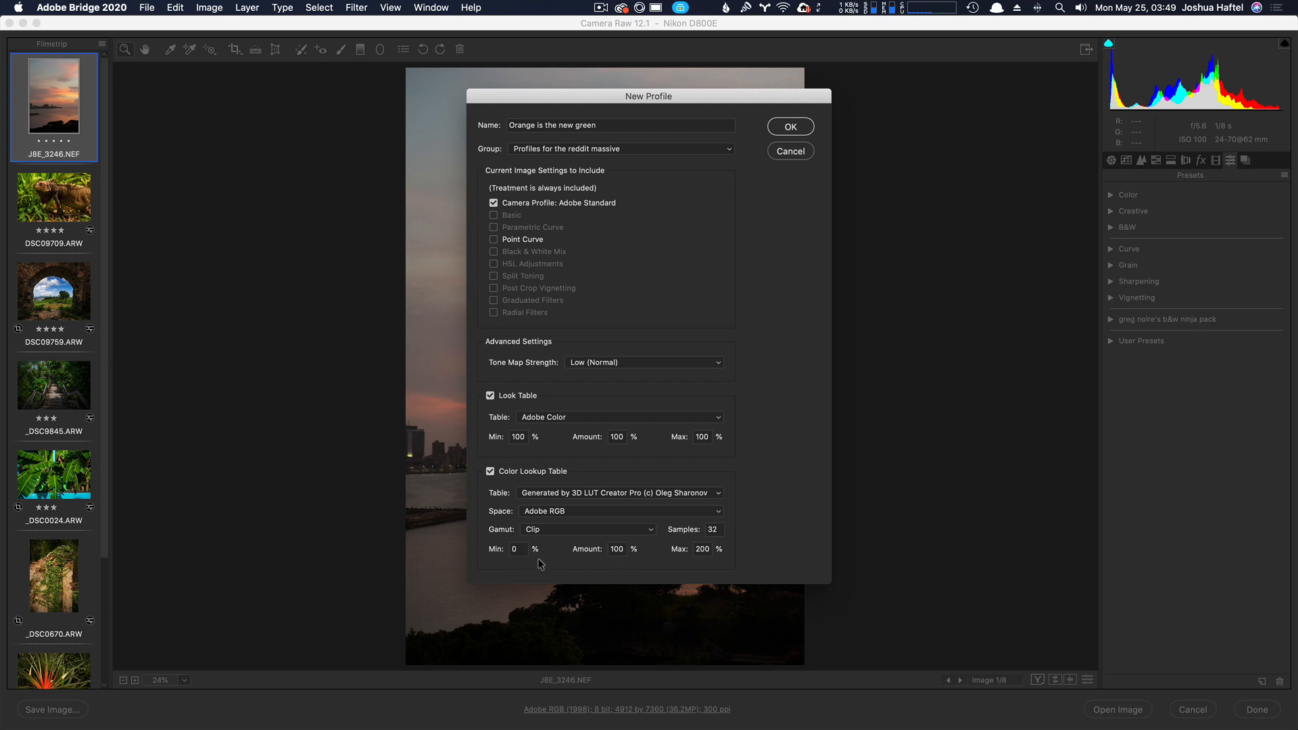
# Try a color lookup table maximum of 100% with a default amount of 50%
pyautogui.click(510, 549)
pyautogui.click(619, 549)
pyautogui.moveTo(589, 547); pyautogui.dragTo(588, 548)
pyautogui.click(762, 539)
pyautogui.click(619, 550)
pyautogui.doubleClick(619, 549)
pyautogui.click(703, 548)
pyautogui.doubleClick(704, 549)
pyautogui.write('100')
pyautogui.doubleClick(617, 549)
pyautogui.write('50')
# Set the color lookup table's amount to 100% and its maximum to 200%
pyautogui.press('super+a')
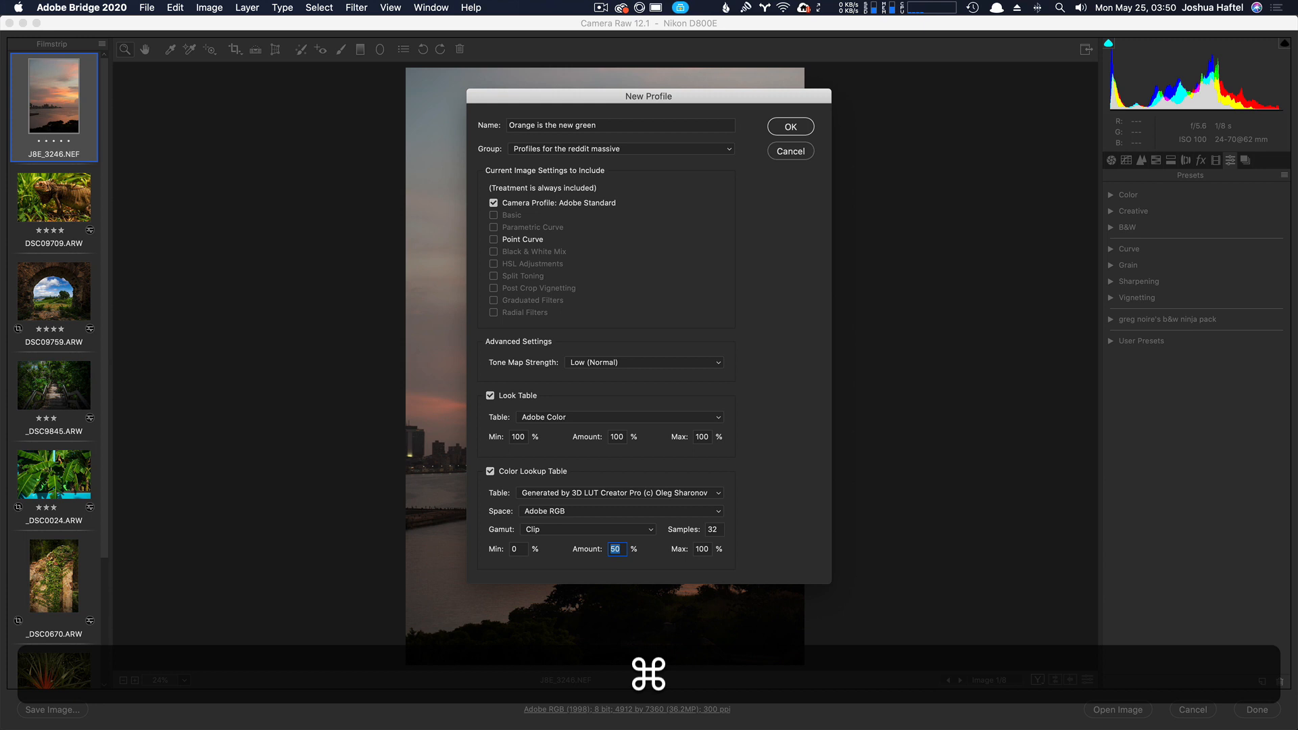
pyautogui.write('100')
pyautogui.press('Tab')
pyautogui.write('200')
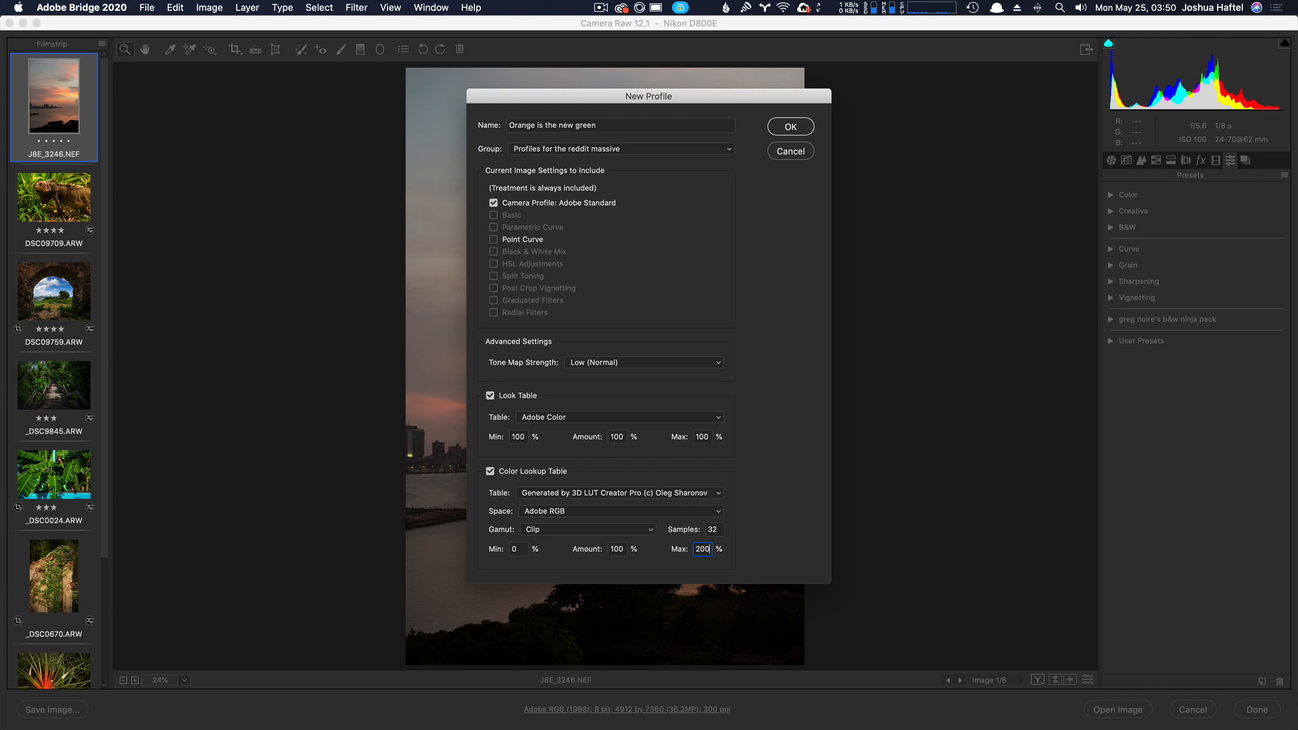
# Try limiting the color lookup table's maximum to 100% with an amount of 75%
pyautogui.press('BackSpace')
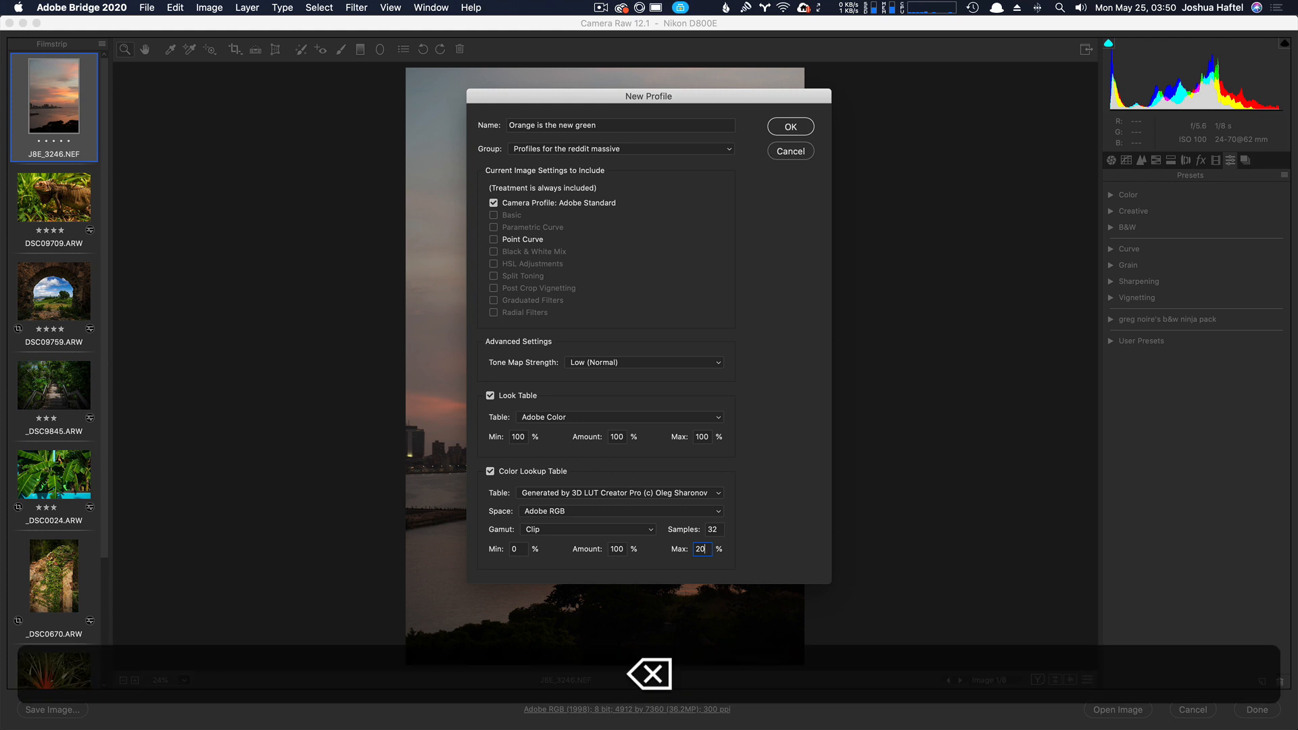
pyautogui.write('00')
pyautogui.hotkey('shift', 'Tab')
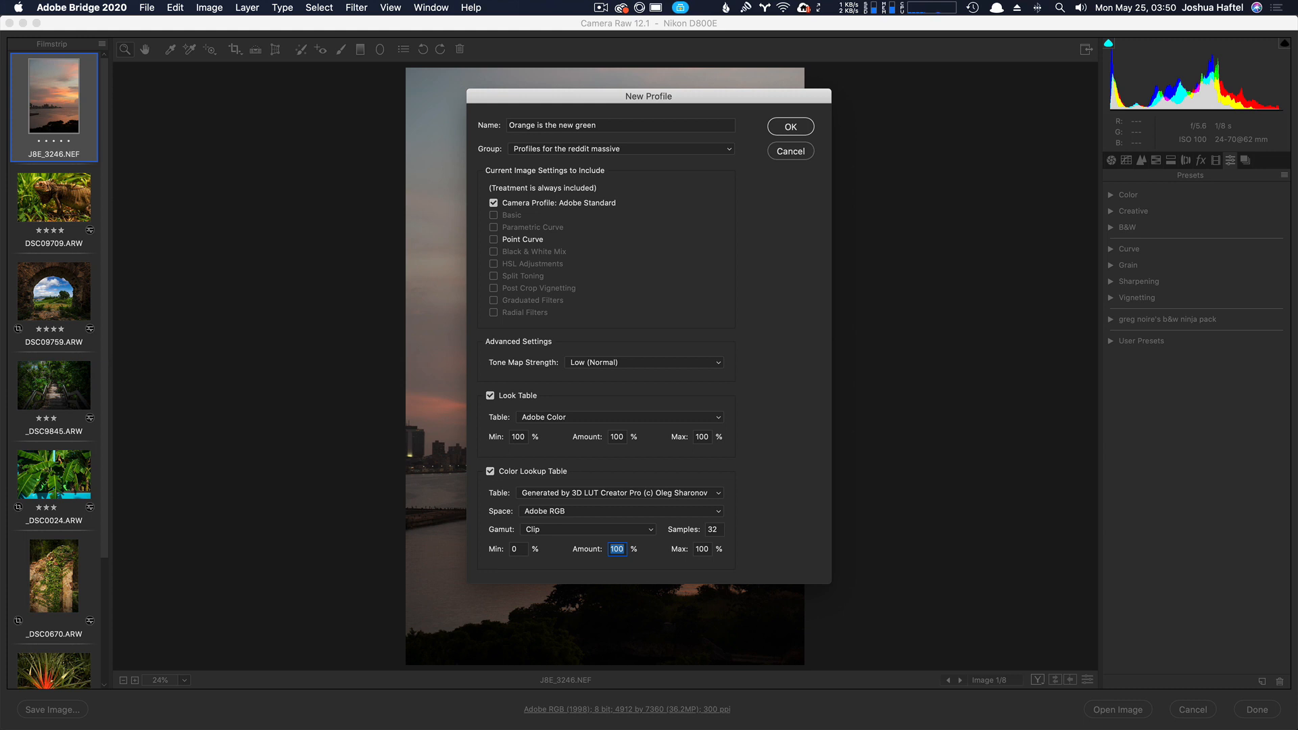
pyautogui.write('75')
pyautogui.press('BackSpace')
pyautogui.press('BackSpace')
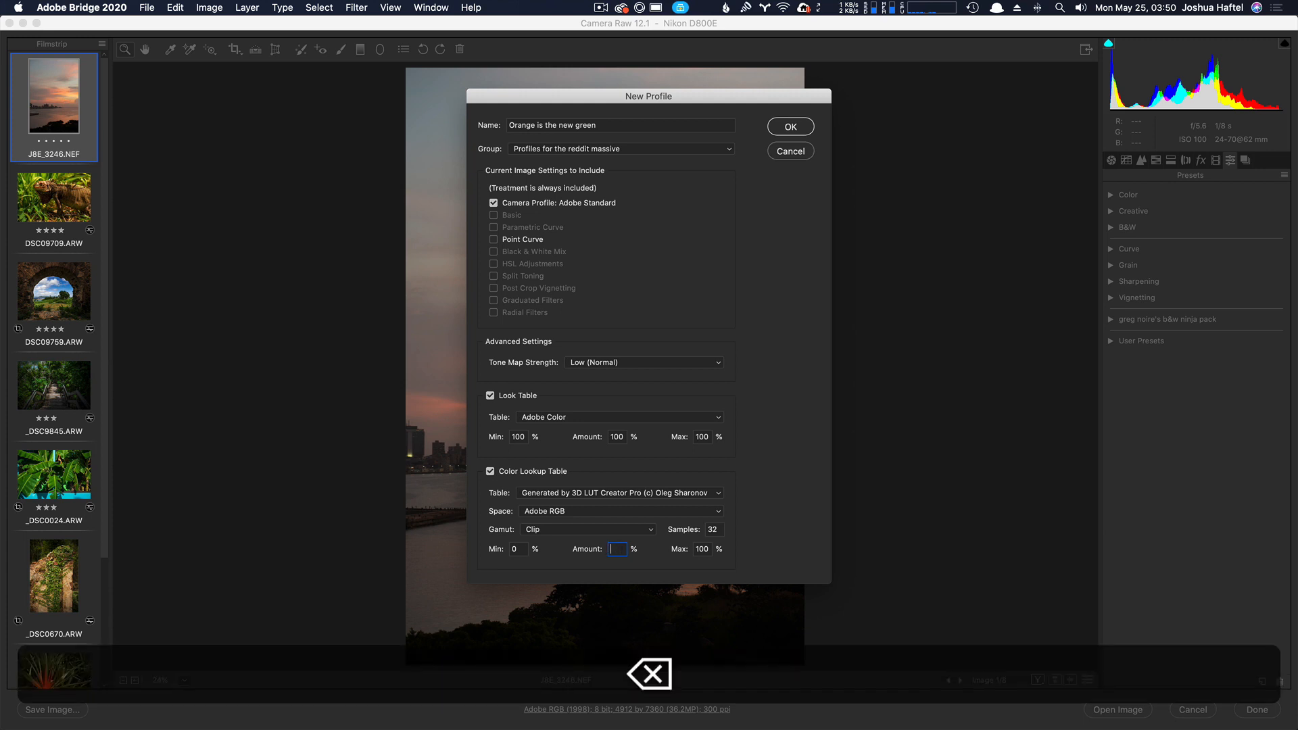
# Set the color lookup amount to 100% and the maximum to 200%, and create the profile
pyautogui.write('100')
pyautogui.press('Tab')
pyautogui.write('200')
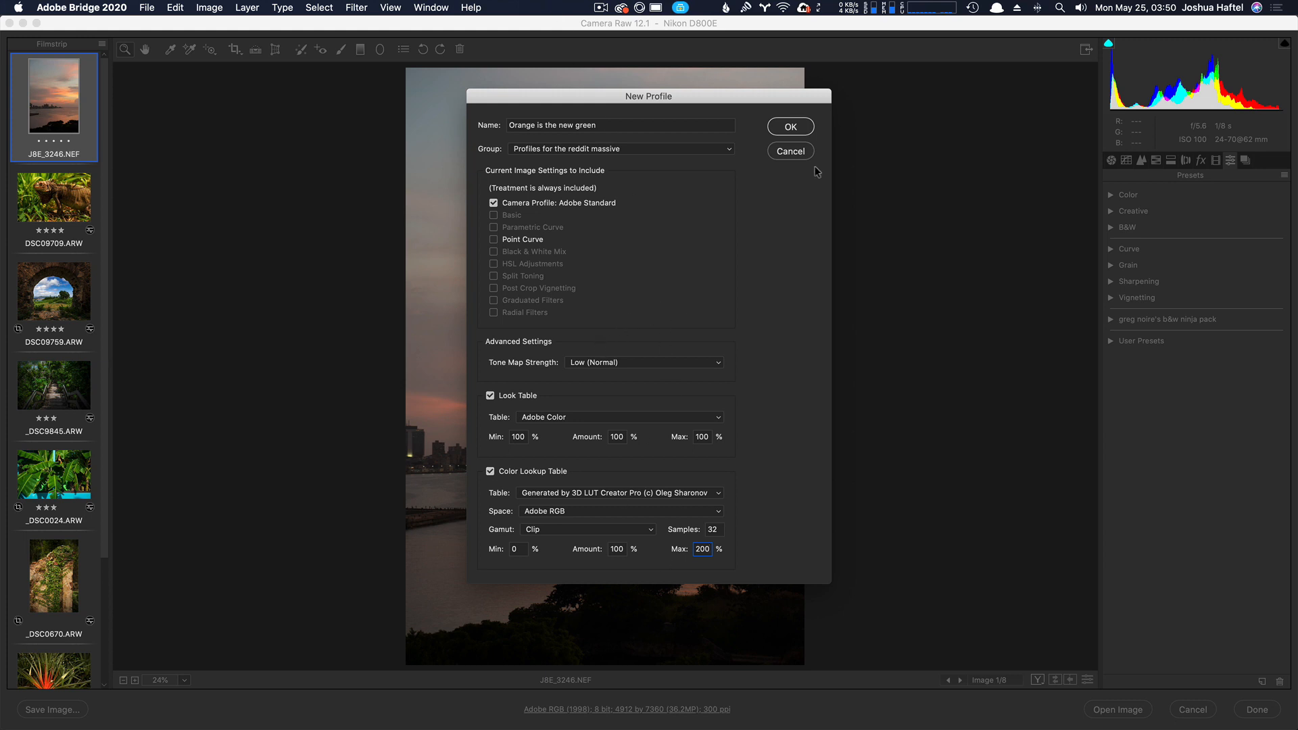
pyautogui.click(793, 126)
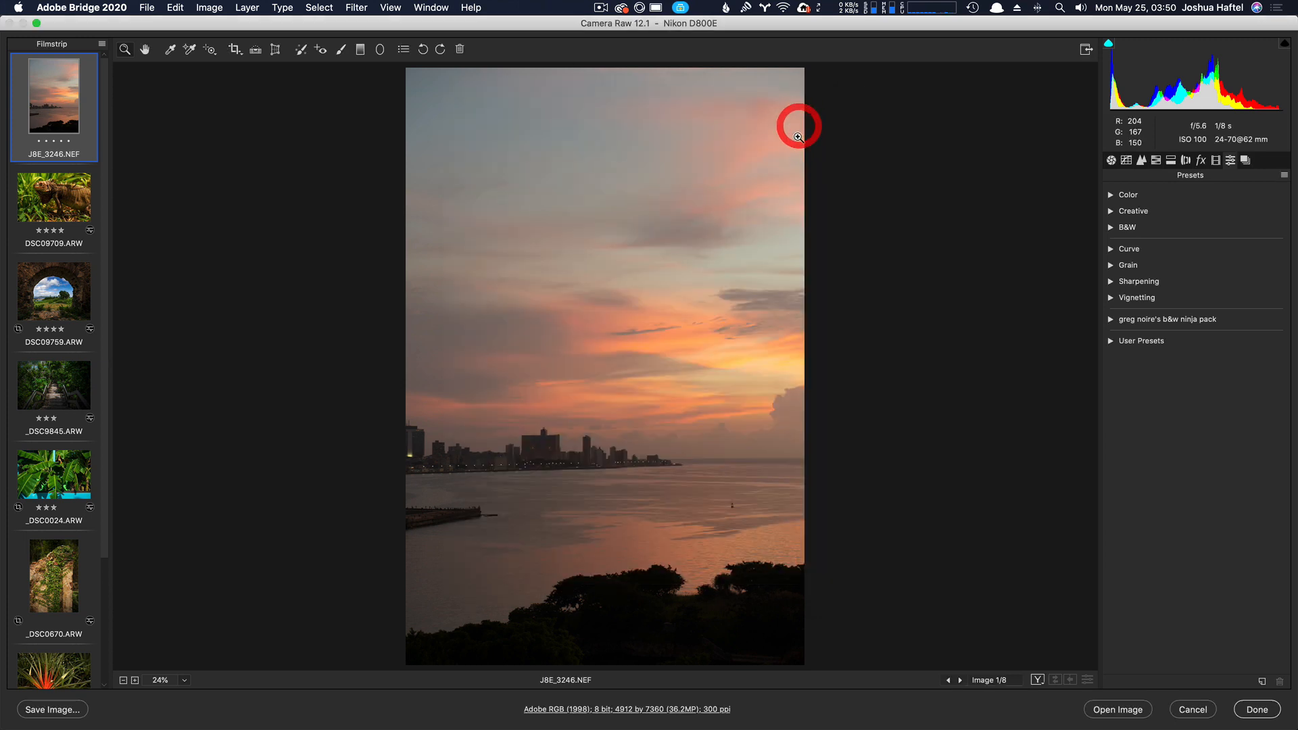
# Expand the "Profiles for the reddit massive" group in the profile browser and bring up the iguana photo DSC09709.ARW
pyautogui.click(1112, 162)
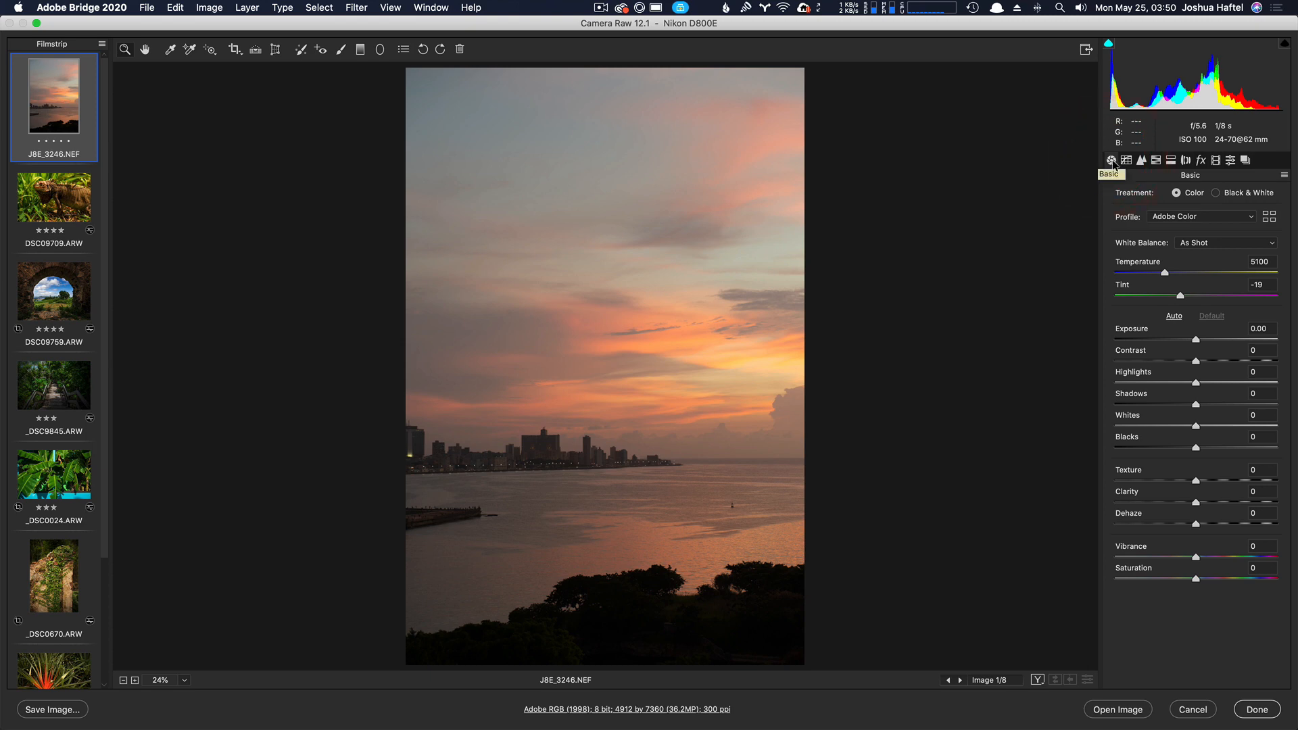
pyautogui.click(1270, 217)
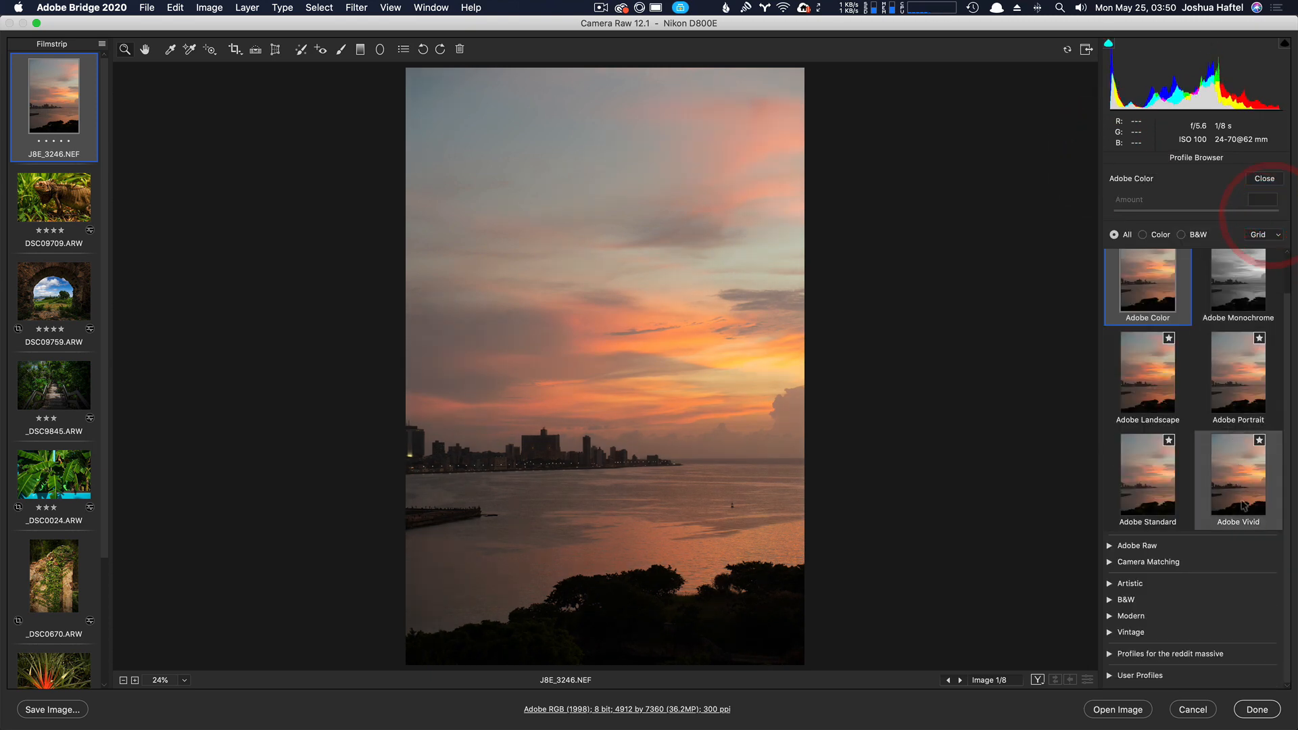
pyautogui.click(1110, 655)
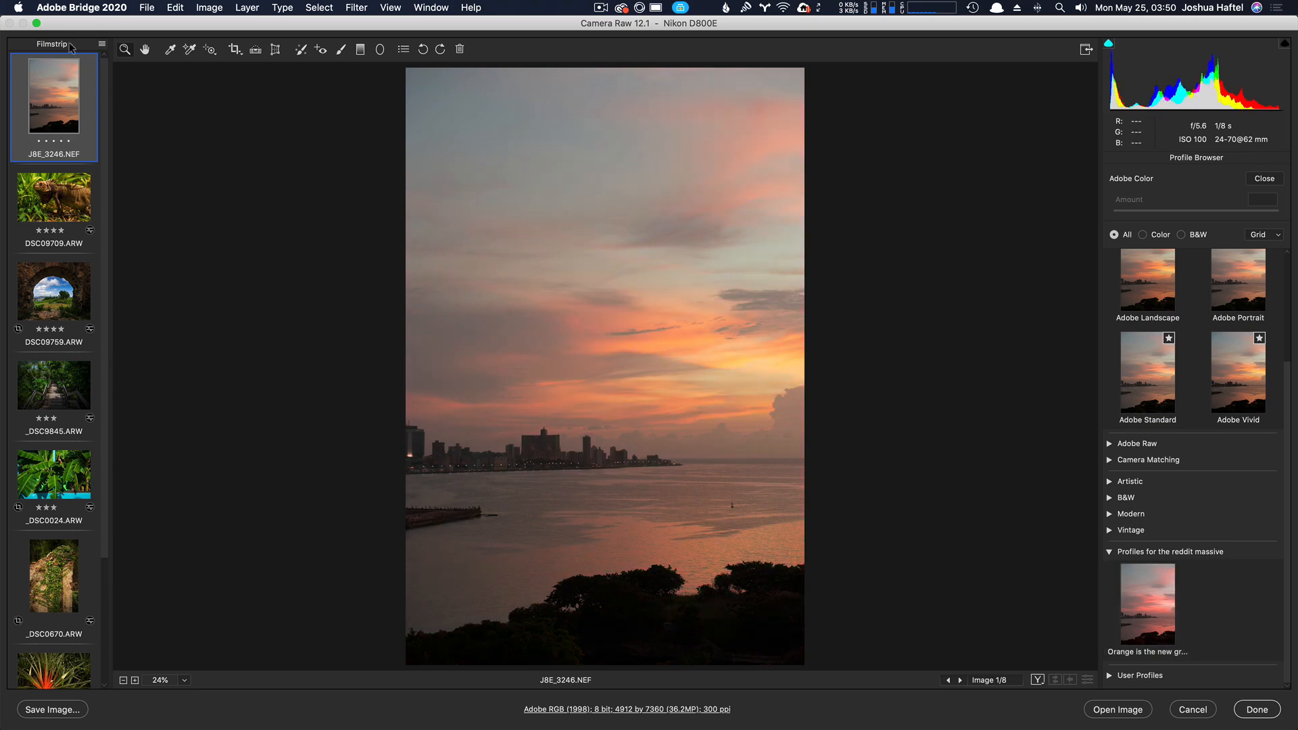
pyautogui.click(50, 207)
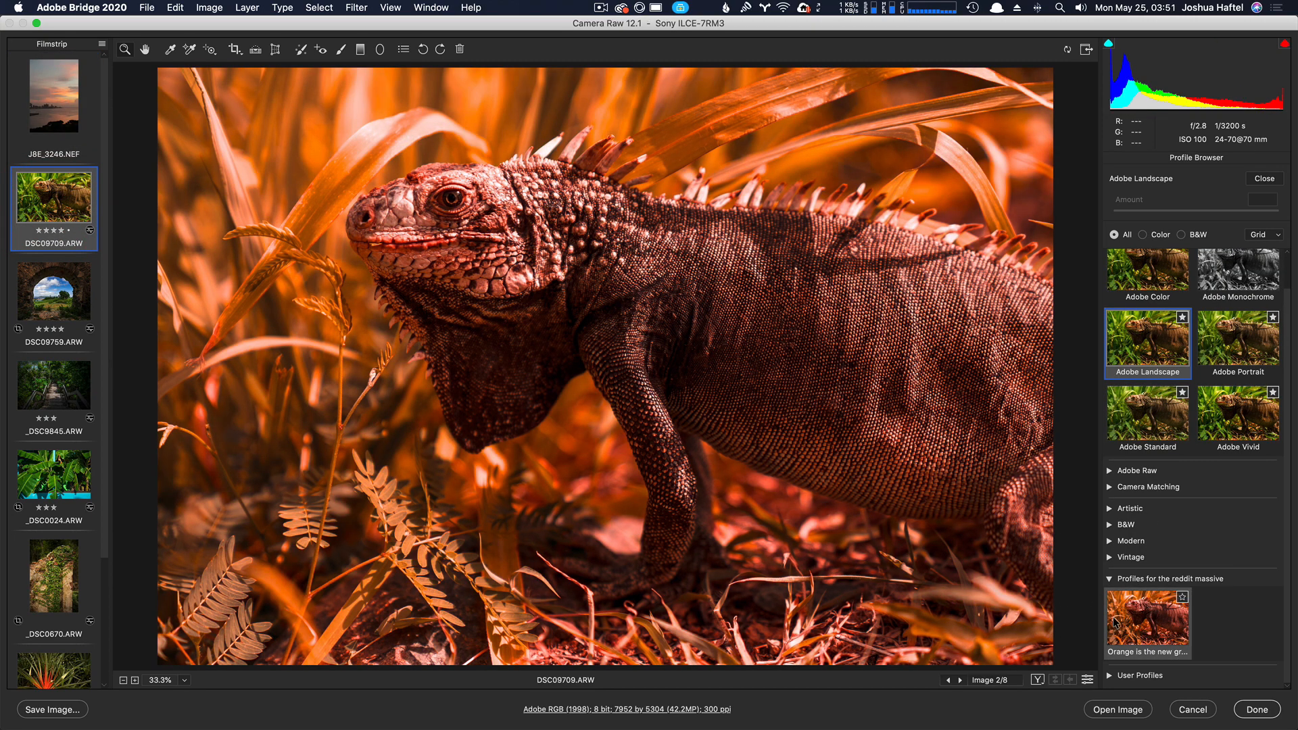
# Apply the "Orange is the new green" profile to the stone arch photo DSC09759.ARW, try varying its strength, and return the amount to 100
pyautogui.click(67, 292)
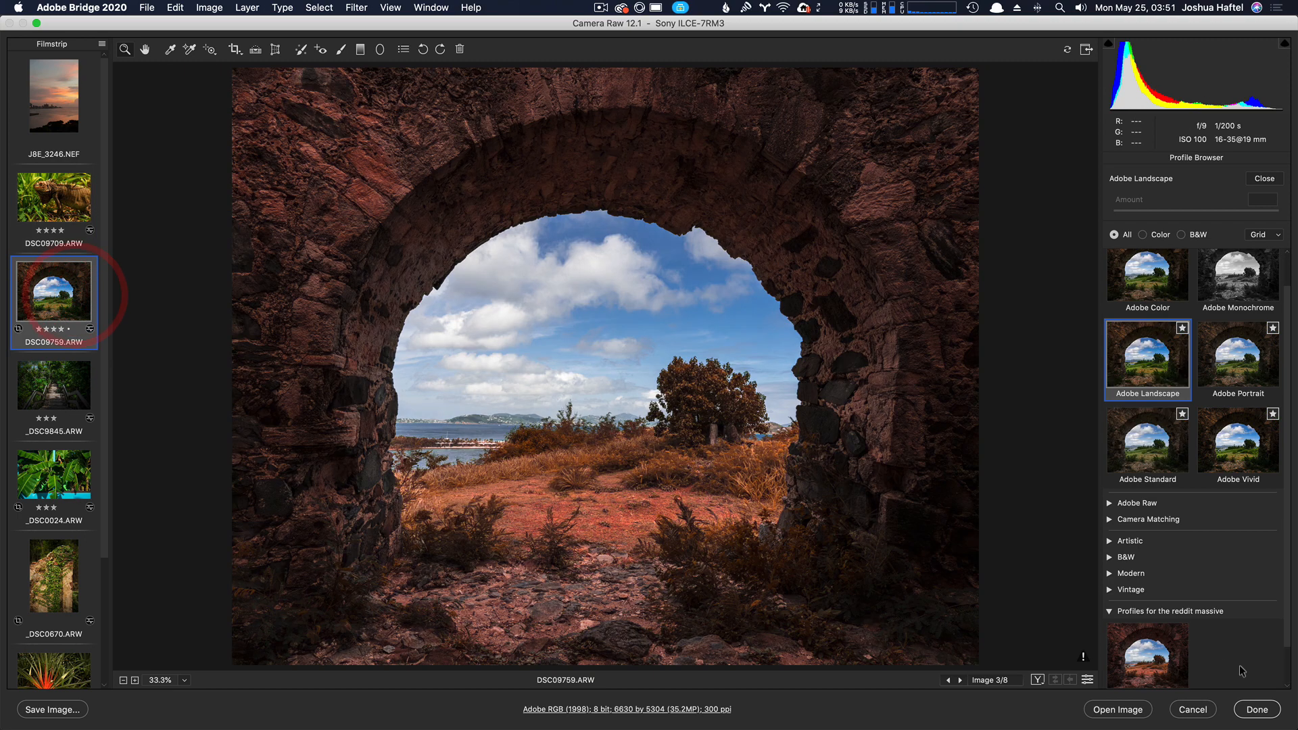
pyautogui.click(1124, 638)
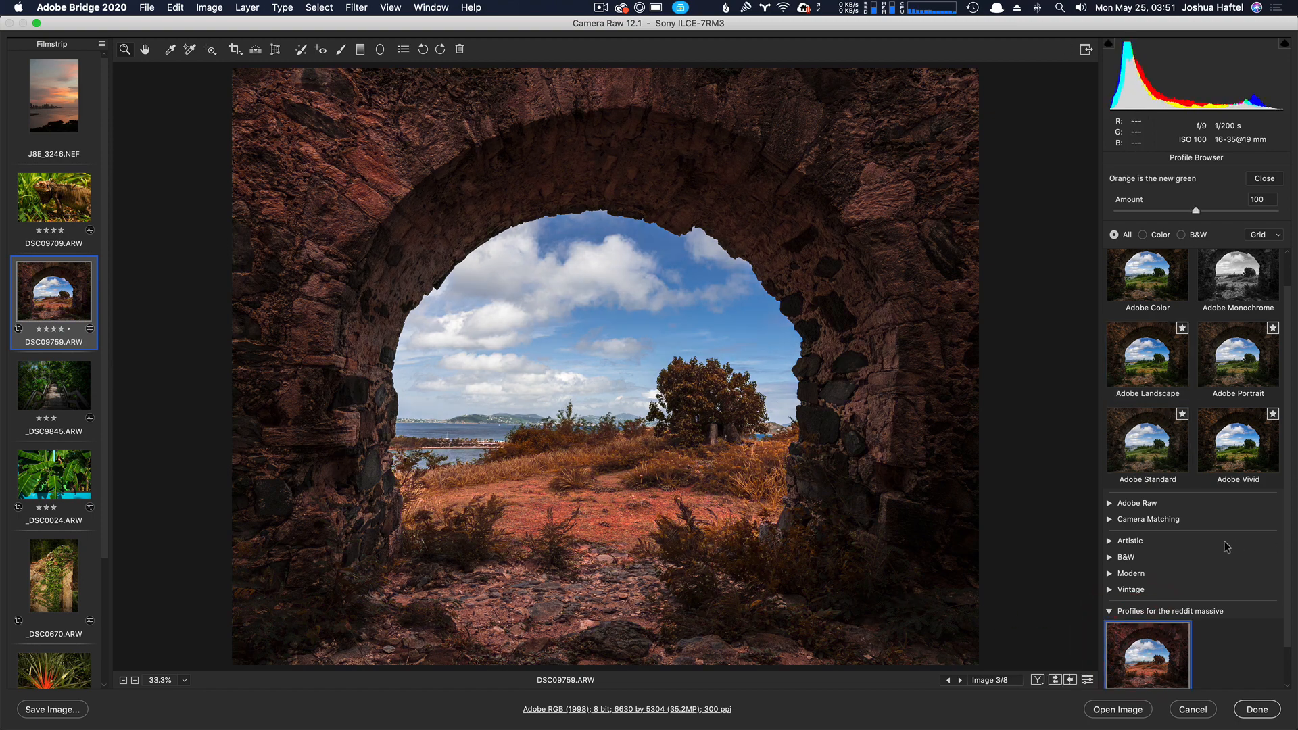
pyautogui.click(1208, 210)
pyautogui.moveTo(1212, 209)
pyautogui.mouseDown()
pyautogui.moveTo(1296, 212)
pyautogui.moveTo(1102, 215)
pyautogui.moveTo(1209, 218)
pyautogui.mouseUp()
pyautogui.scroll(-3, 1233, 529)
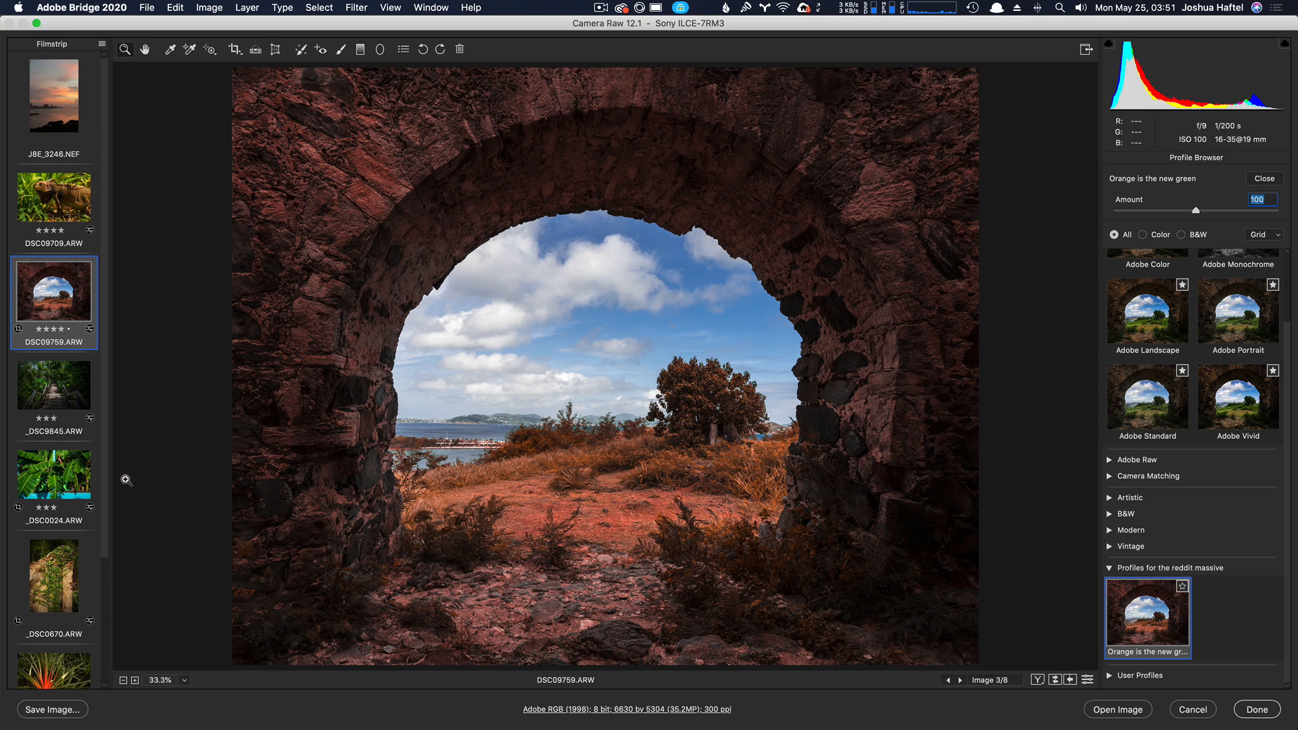
# Apply the "Orange is the new green" profile to the banana leaf photo _DSC0024.ARW, try a different strength, and reset the amount to 100
pyautogui.click(54, 474)
pyautogui.click(1153, 619)
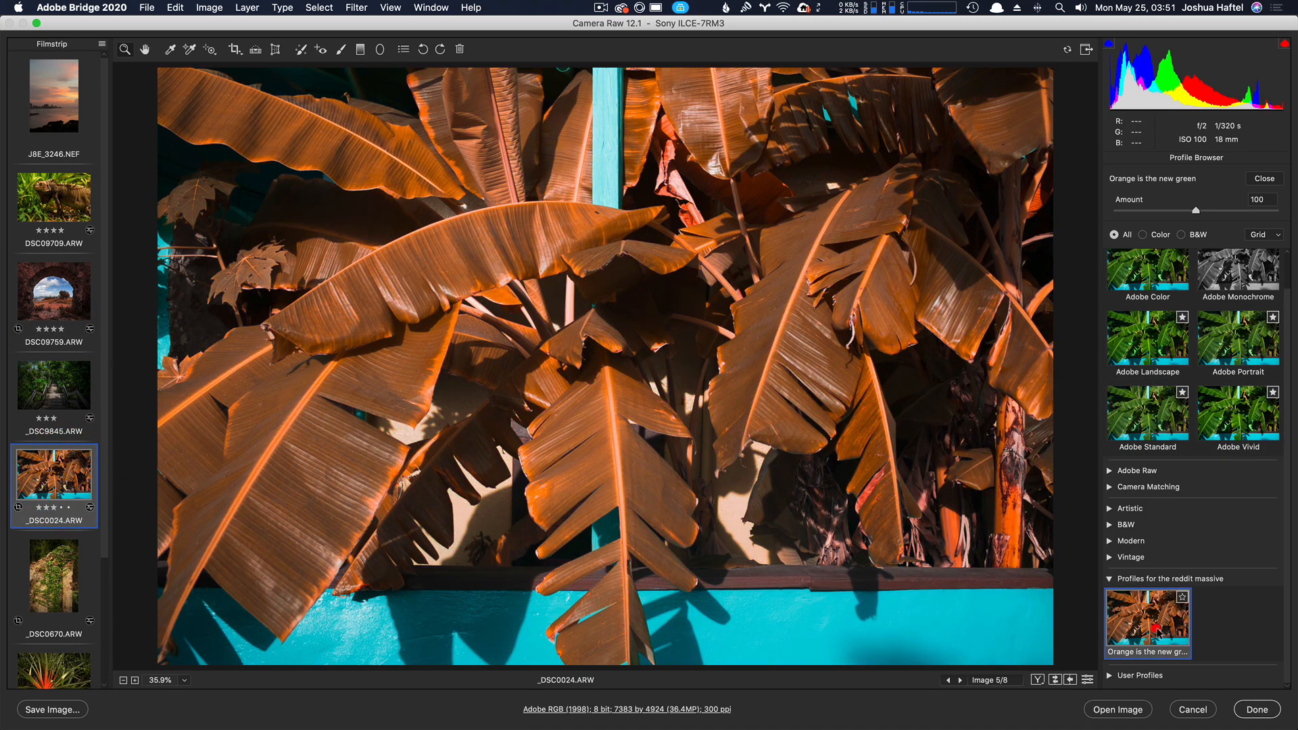
pyautogui.moveTo(1197, 211)
pyautogui.mouseDown()
pyautogui.moveTo(1262, 220)
pyautogui.moveTo(1209, 215)
pyautogui.mouseUp()
pyautogui.doubleClick(1210, 214)
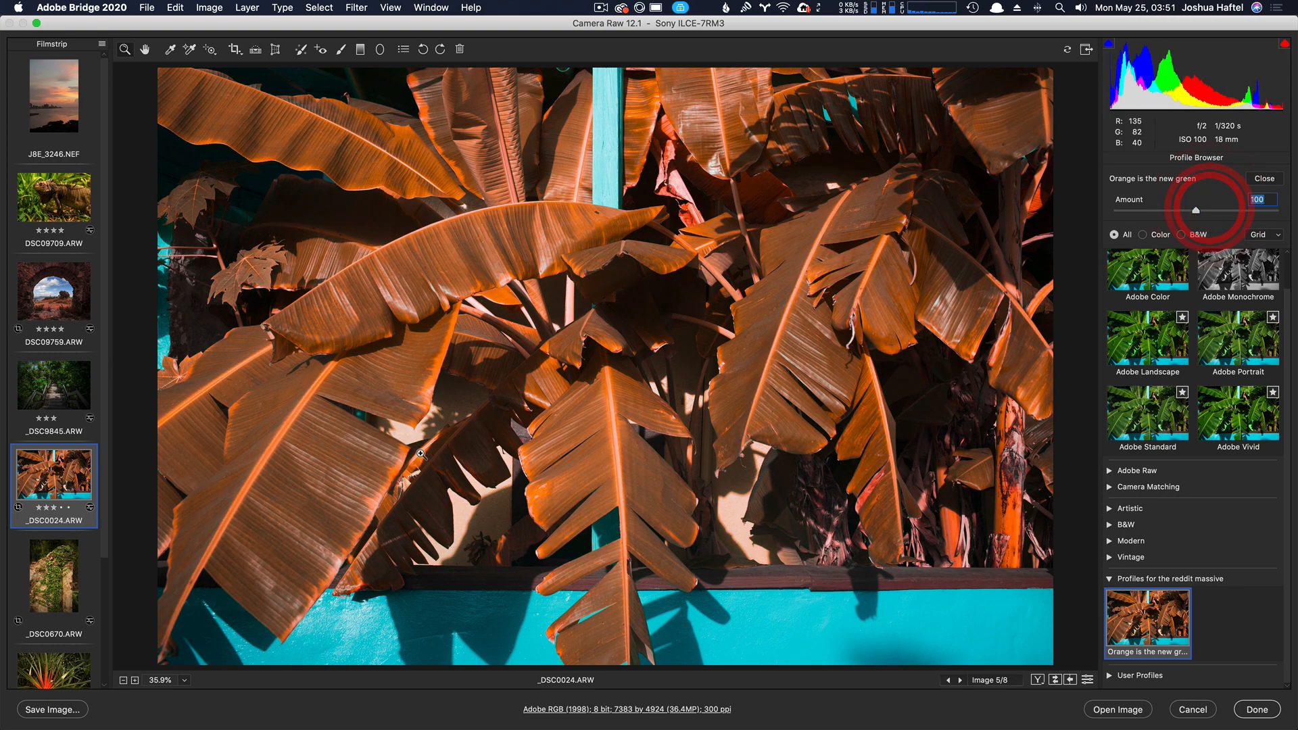
# Apply the "Orange is the new green" profile to the ivy-covered wall photo _DSC0670.ARW and raise its amount to 138
pyautogui.click(45, 594)
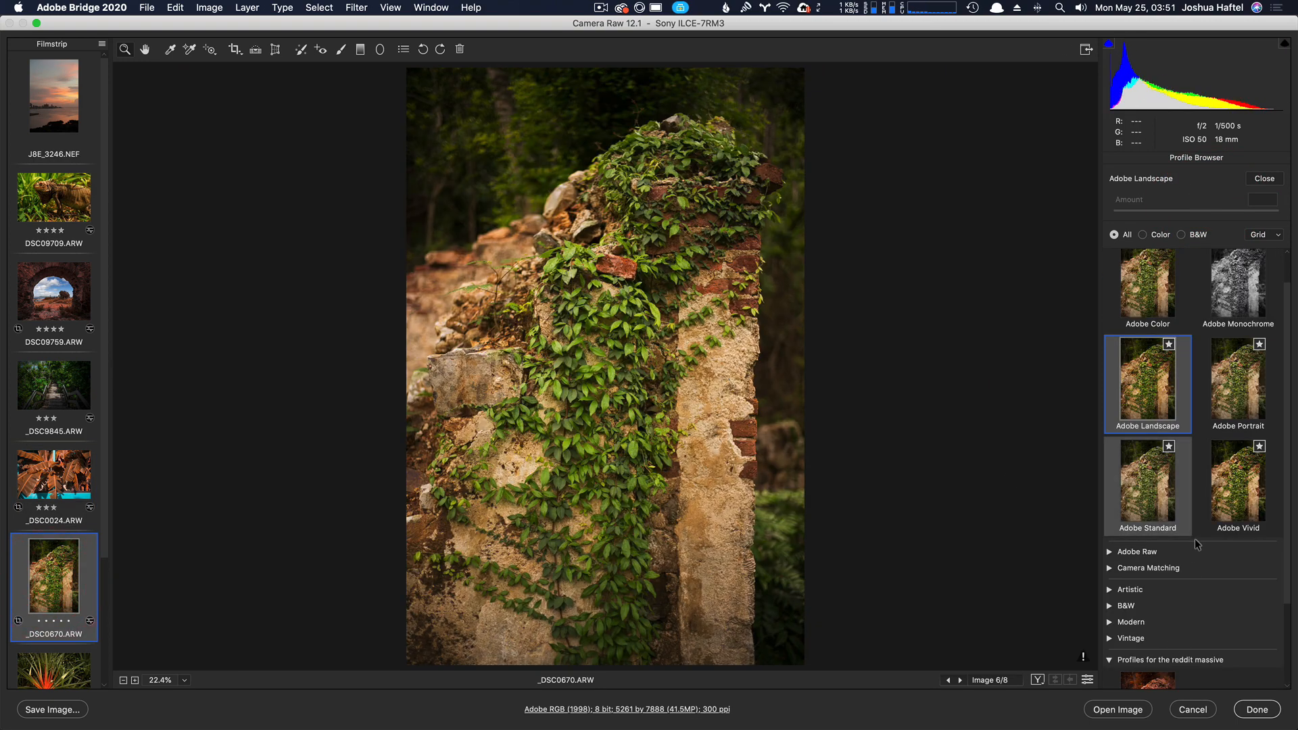
pyautogui.click(1150, 602)
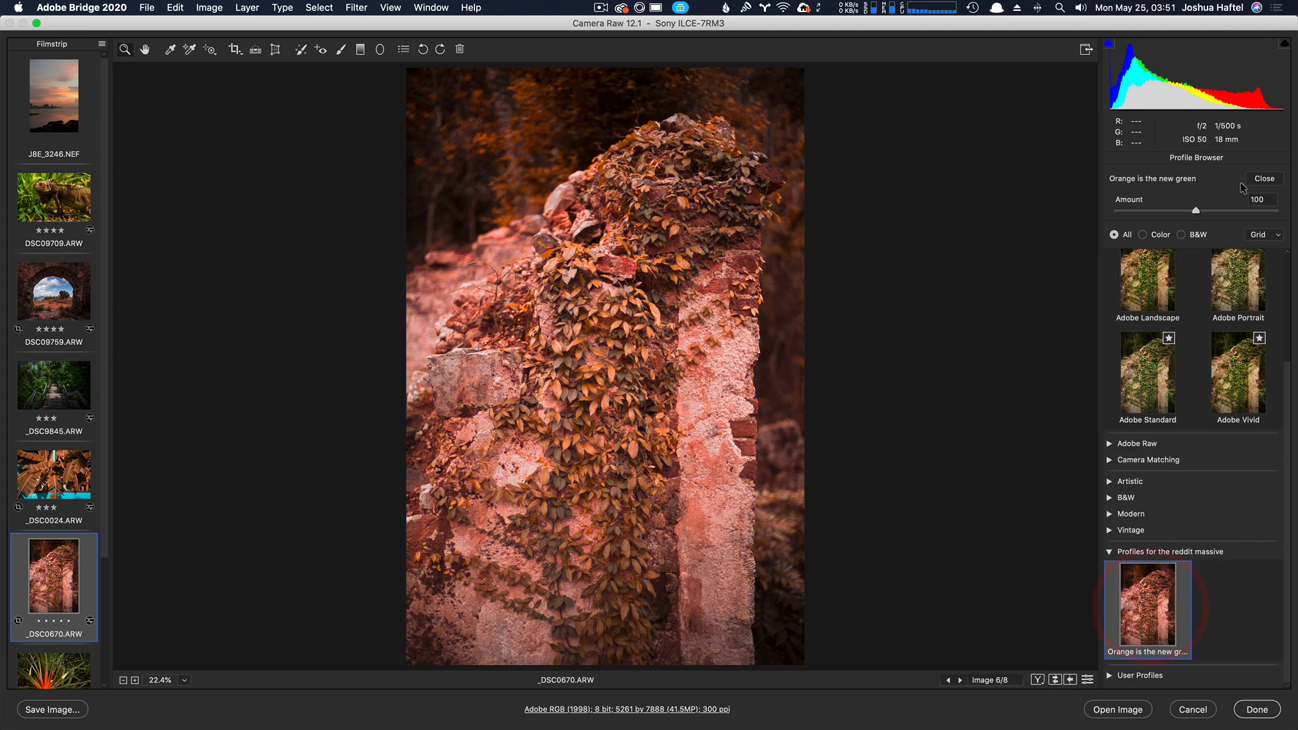
pyautogui.moveTo(1196, 212); pyautogui.dragTo(1224, 212)
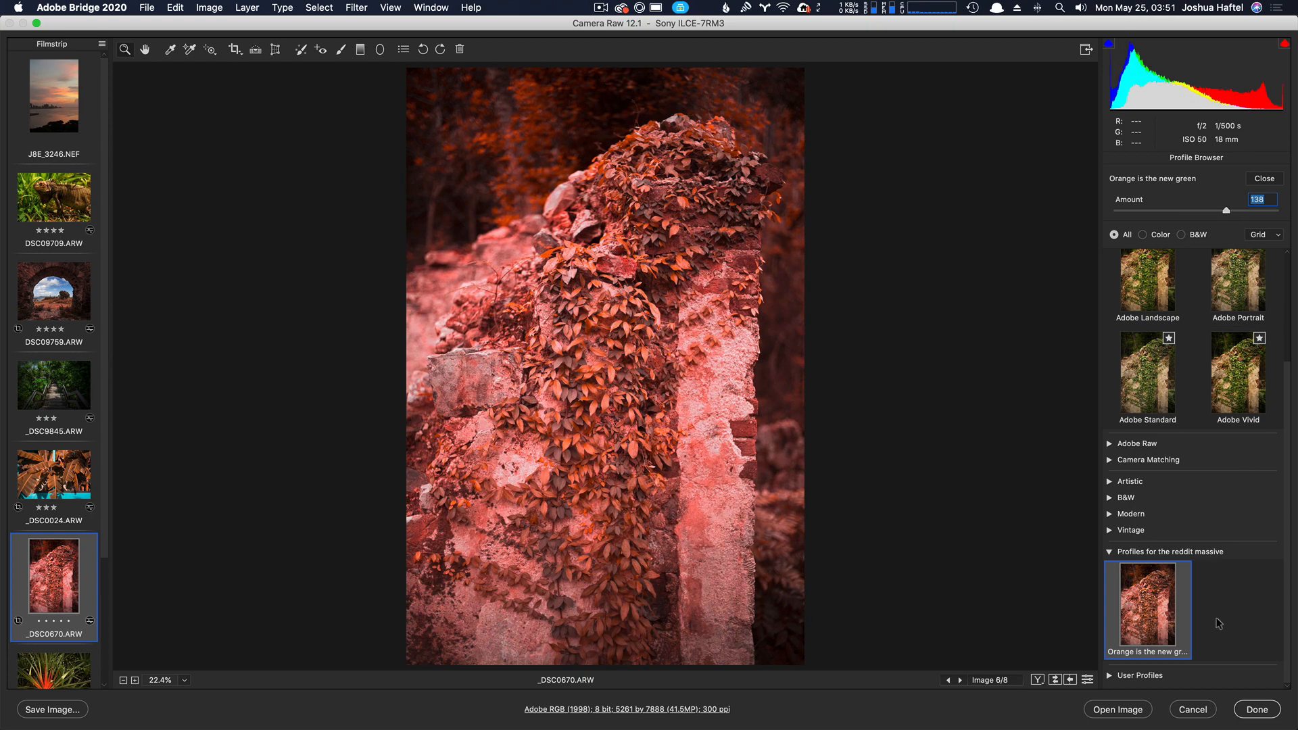
pyautogui.rightClick(1174, 617)
pyautogui.press('alt')
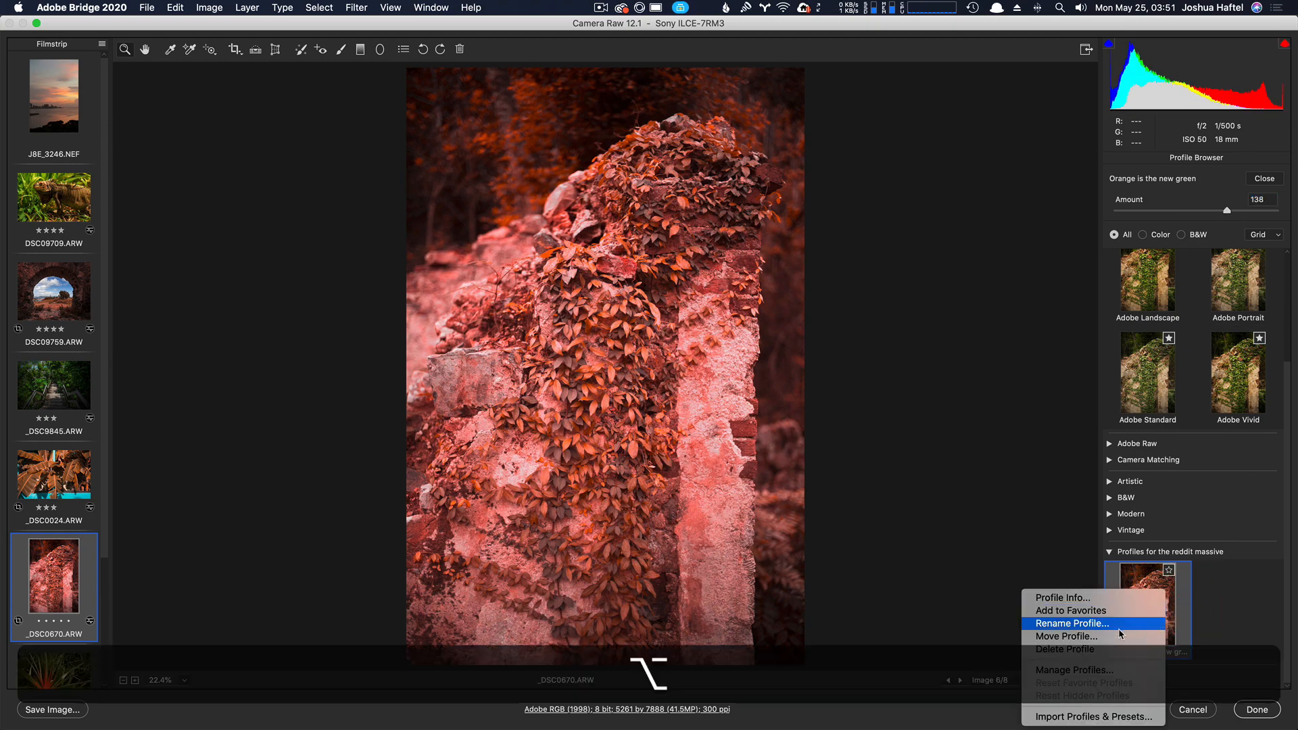
pyautogui.click(1124, 624)
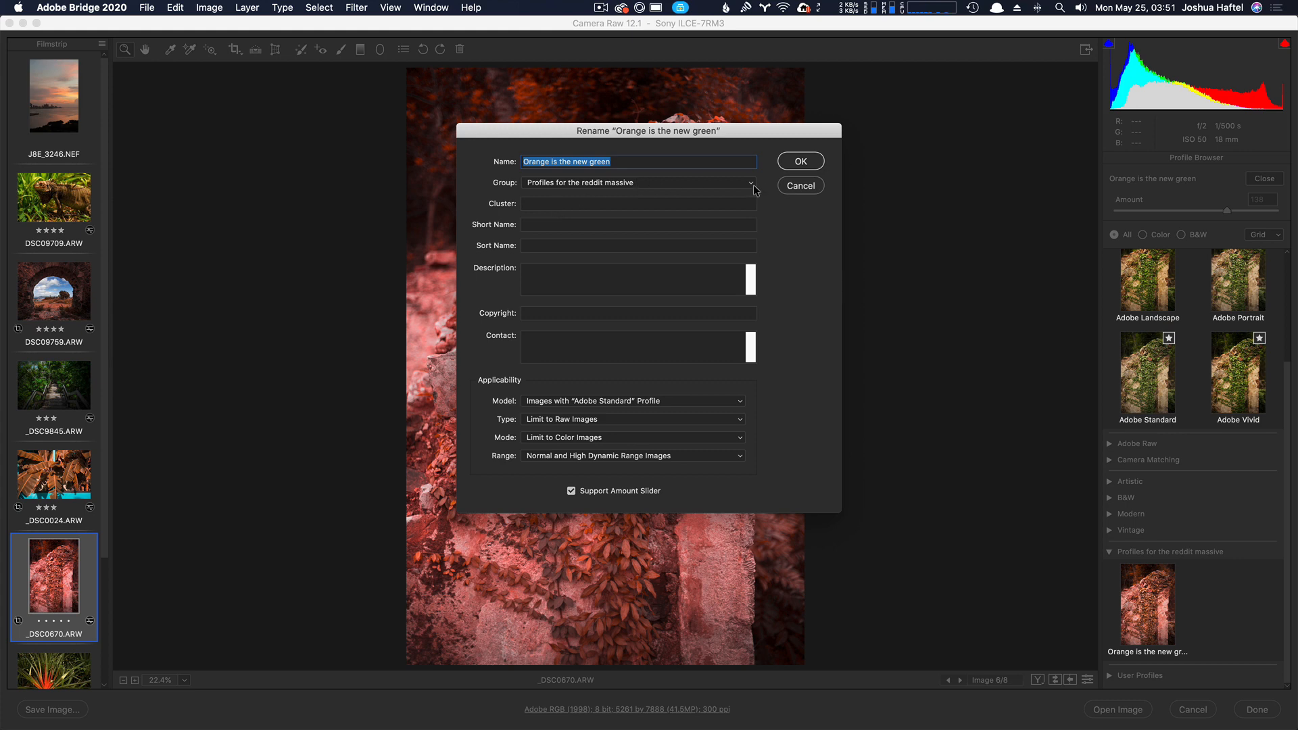
pyautogui.click(789, 187)
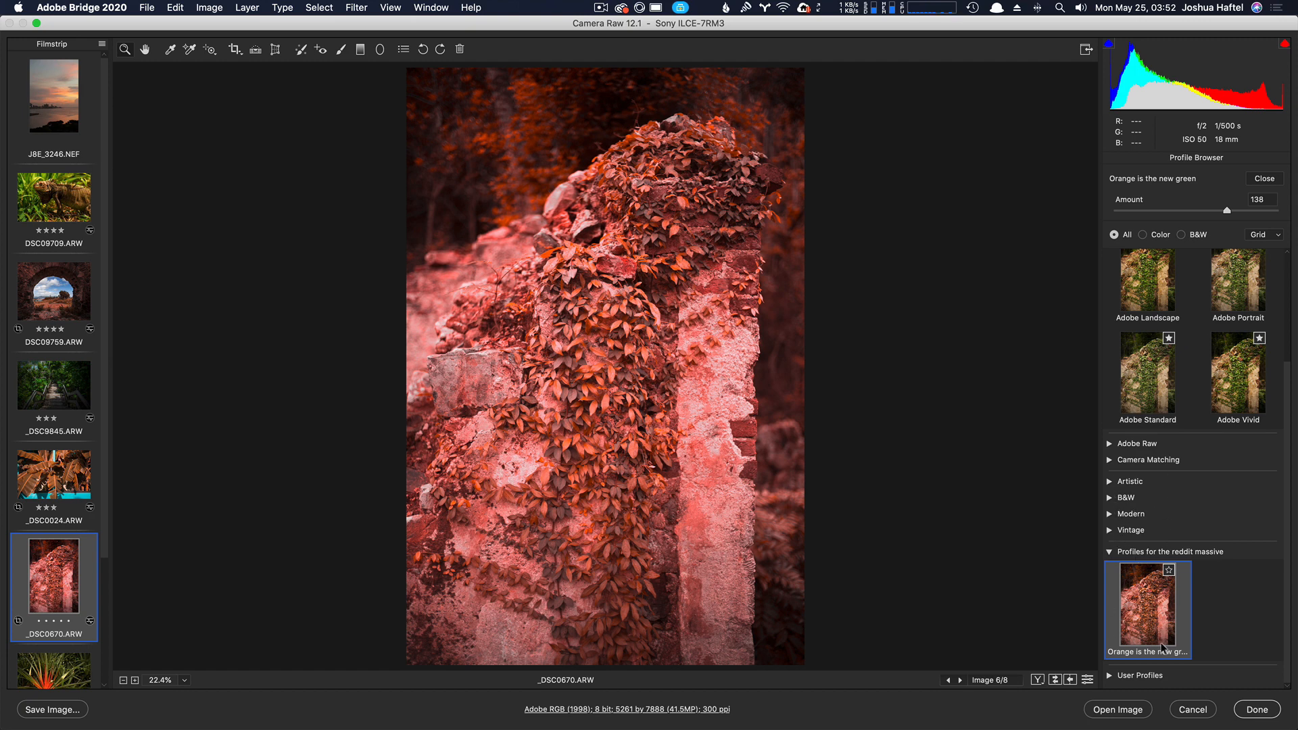
# Open the "Orange is the new green" profile for renaming, keep its name, and set its sort name to 01
pyautogui.rightClick(1144, 617)
pyautogui.press('alt')
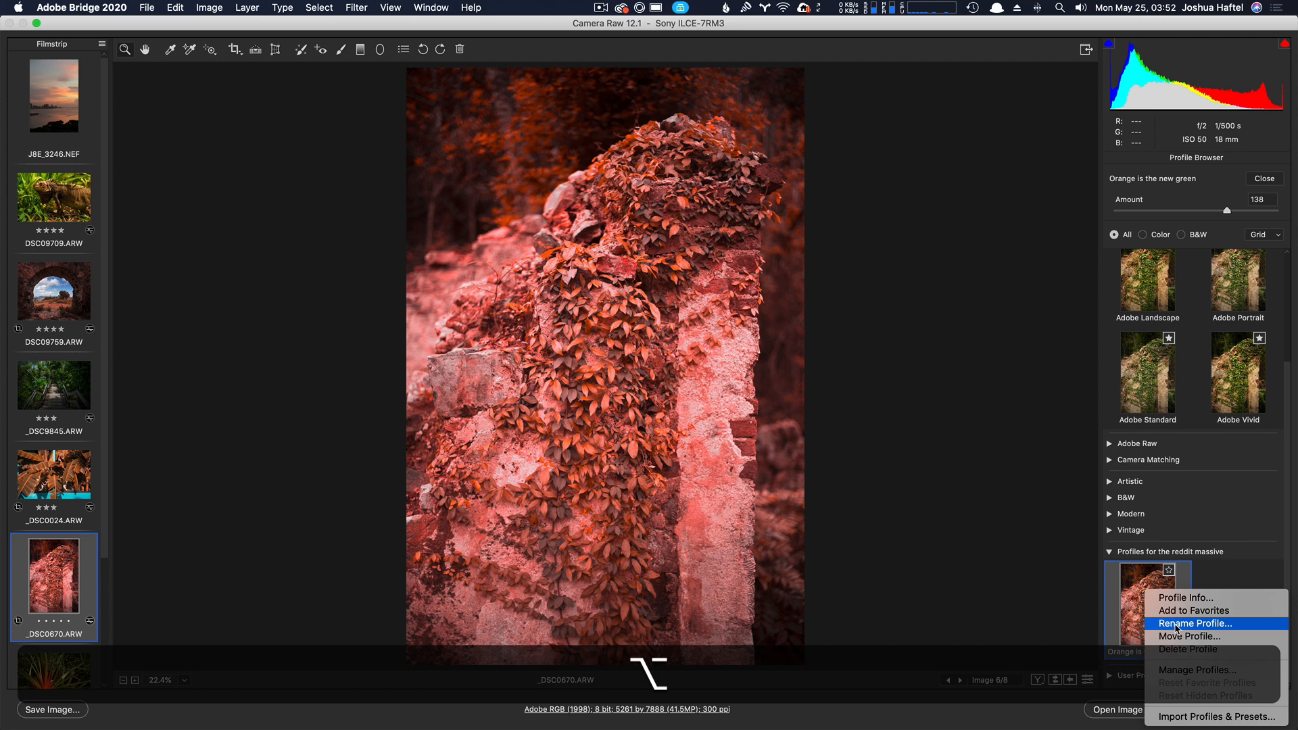
pyautogui.click(1178, 624)
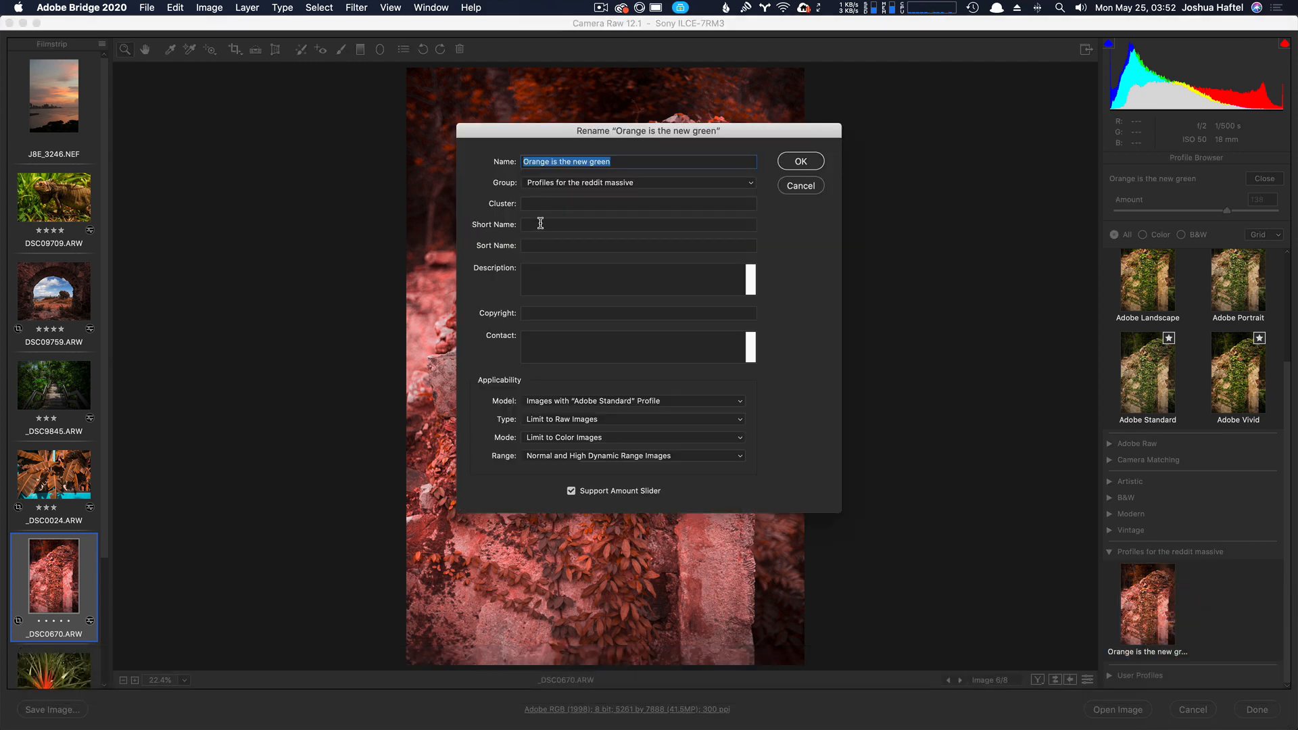
pyautogui.click(553, 241)
pyautogui.click(641, 165)
pyautogui.press('Left')
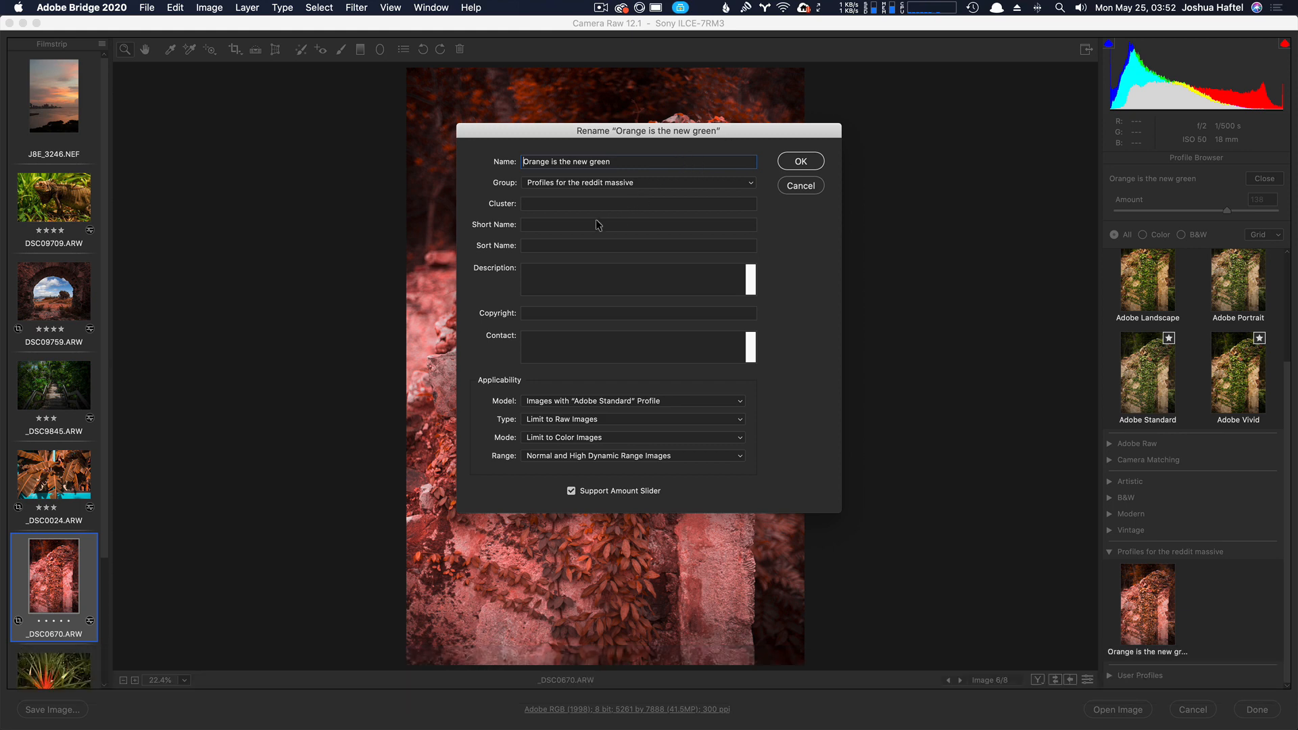
pyautogui.click(539, 246)
pyautogui.press('BackSpace')
pyautogui.write('01')
# Enter the author's first name as the profile's cluster and leave the contact and copyright fields empty
pyautogui.click(562, 203)
pyautogui.write('Josh')
pyautogui.click(595, 344)
pyautogui.click(574, 312)
# Make the profile applicable to Images from All Models and Formats and to Raw and Non-Raw Images
pyautogui.click(691, 400)
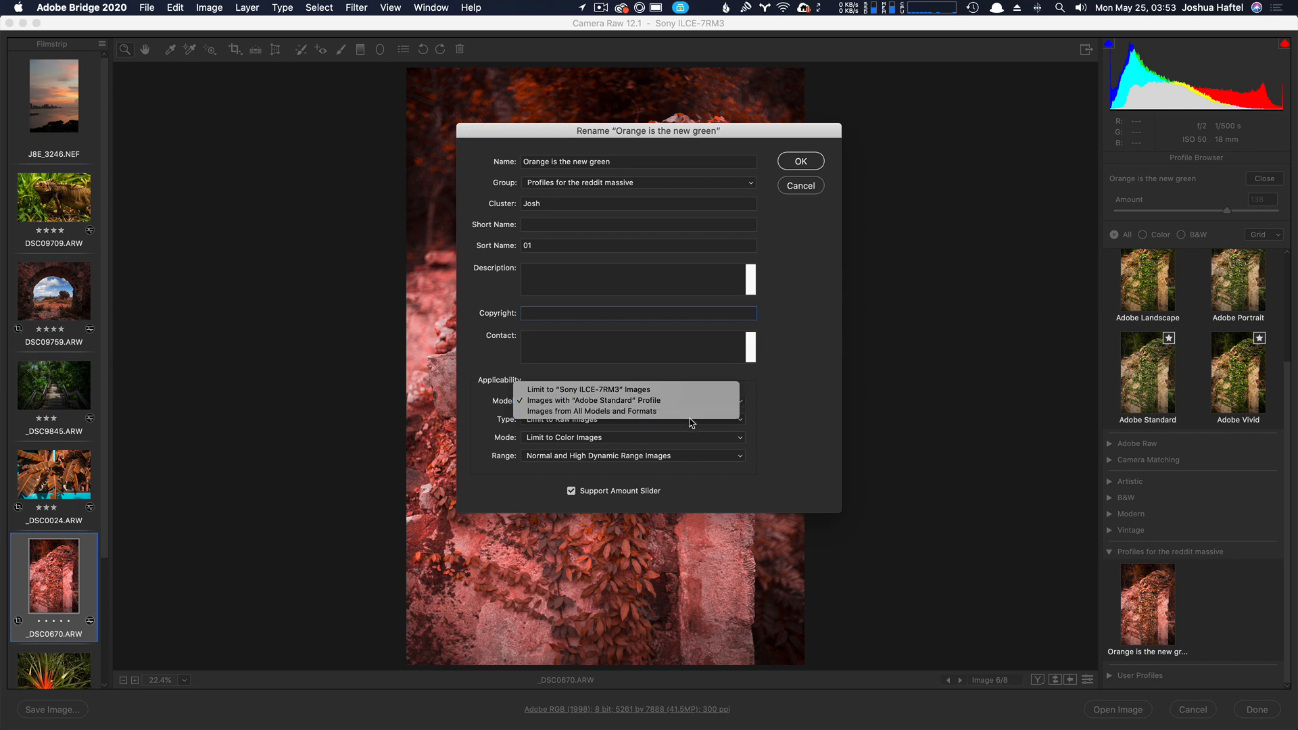
pyautogui.click(684, 414)
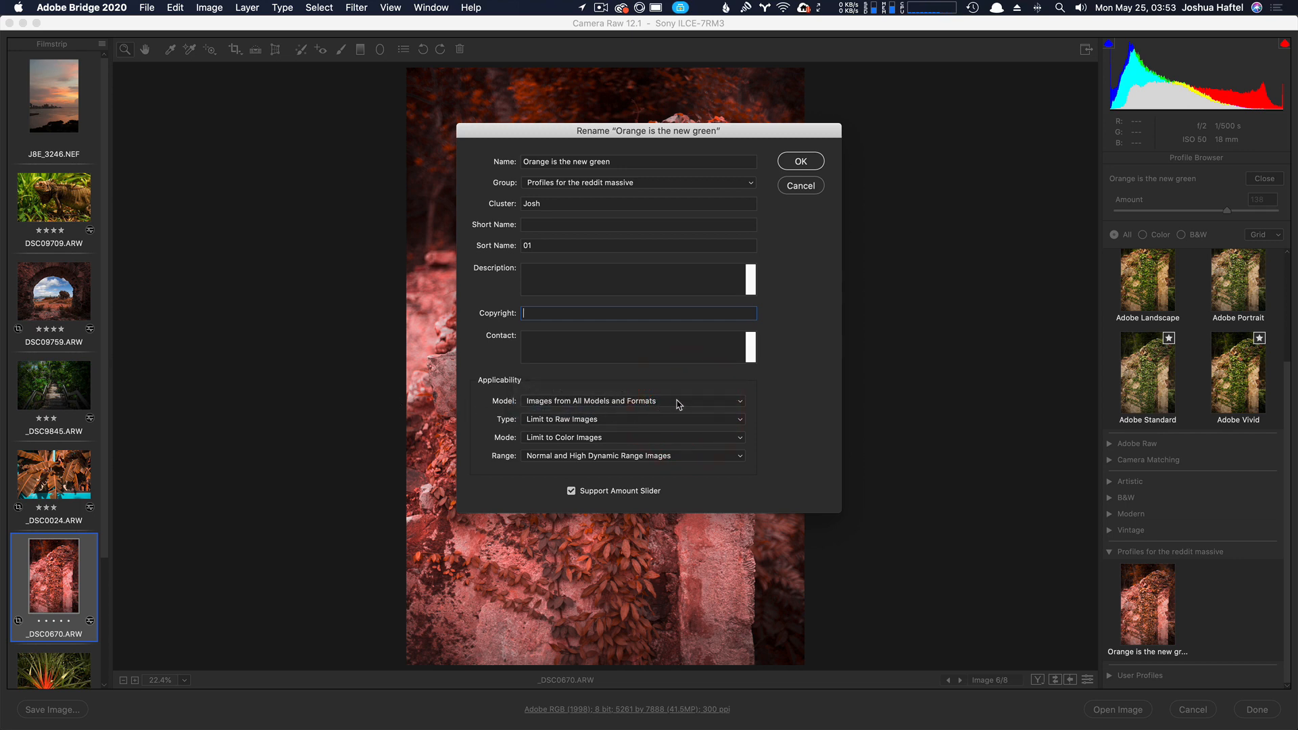
pyautogui.click(676, 403)
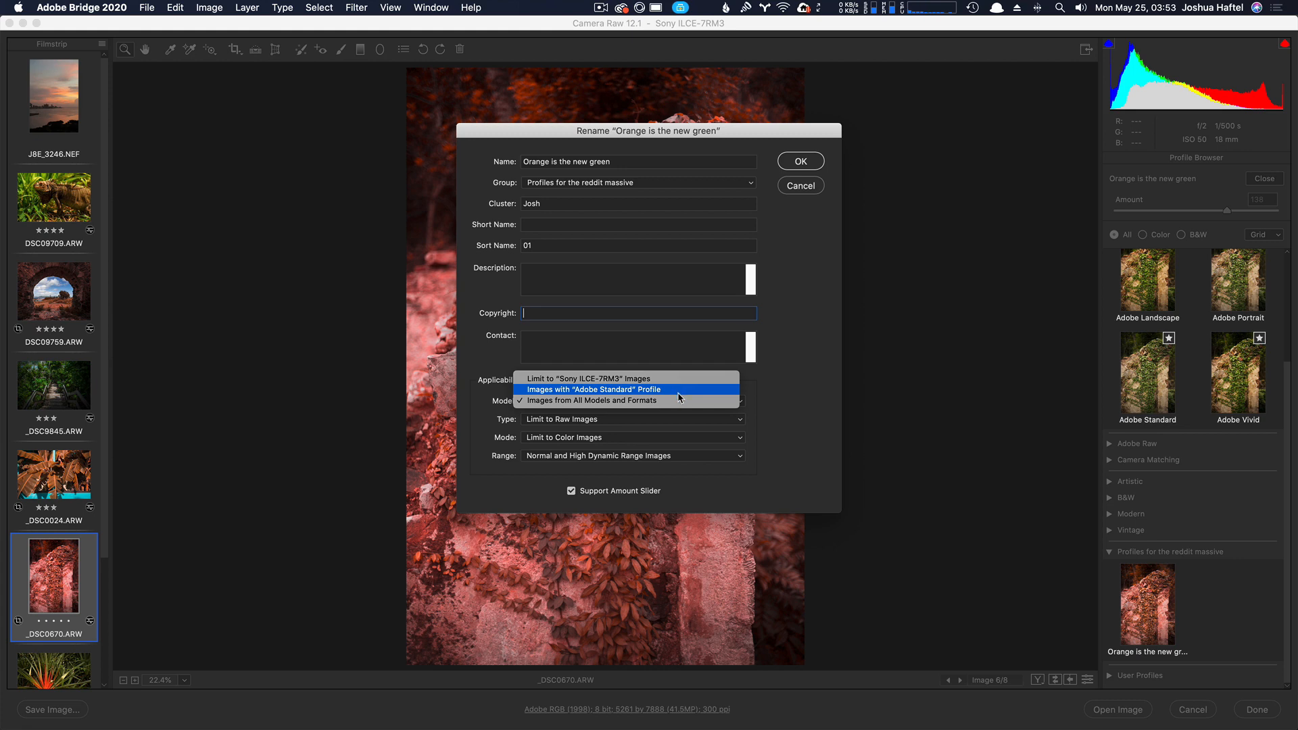
pyautogui.click(678, 402)
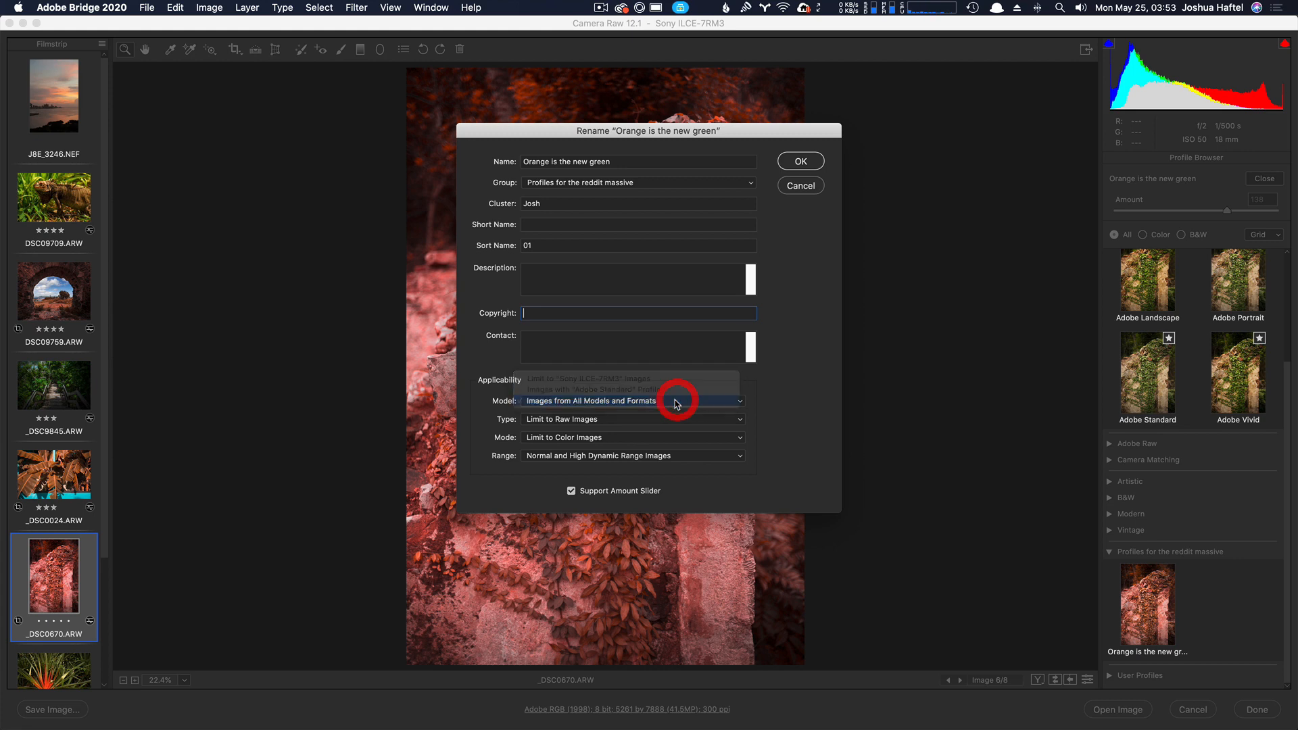
pyautogui.click(617, 420)
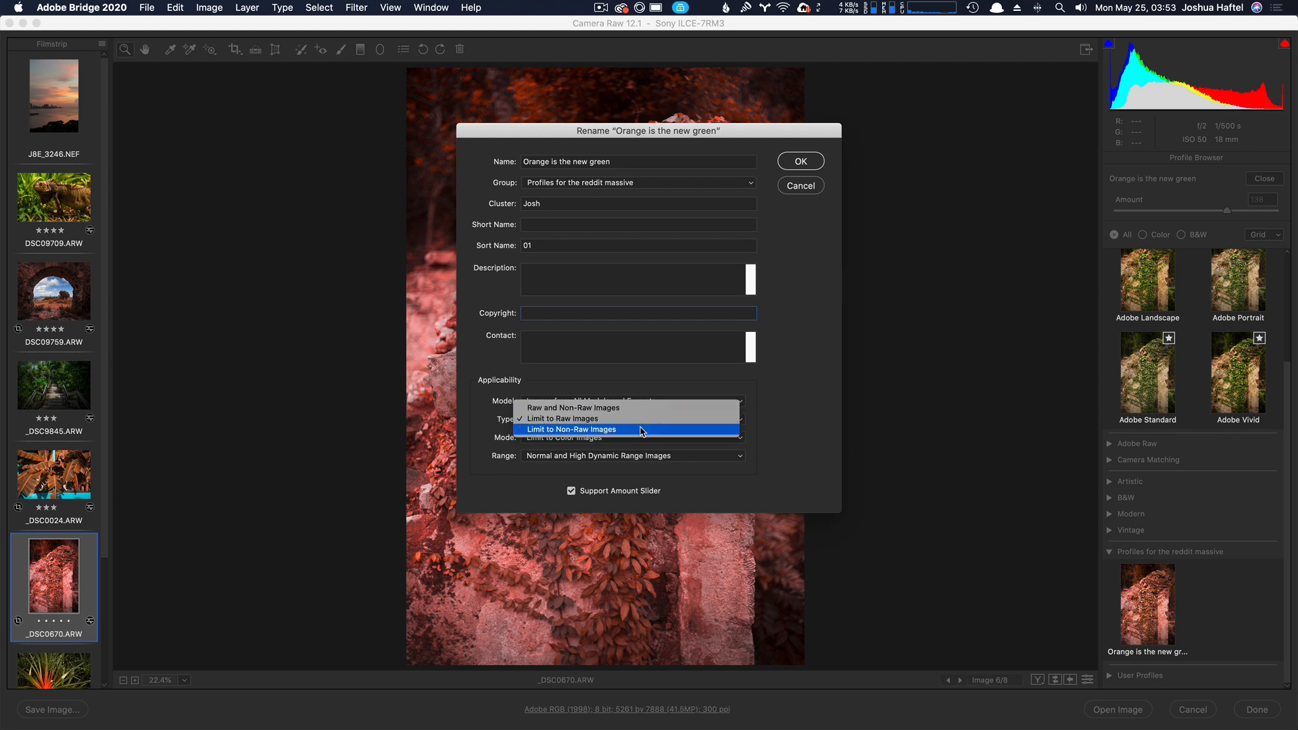
pyautogui.click(645, 409)
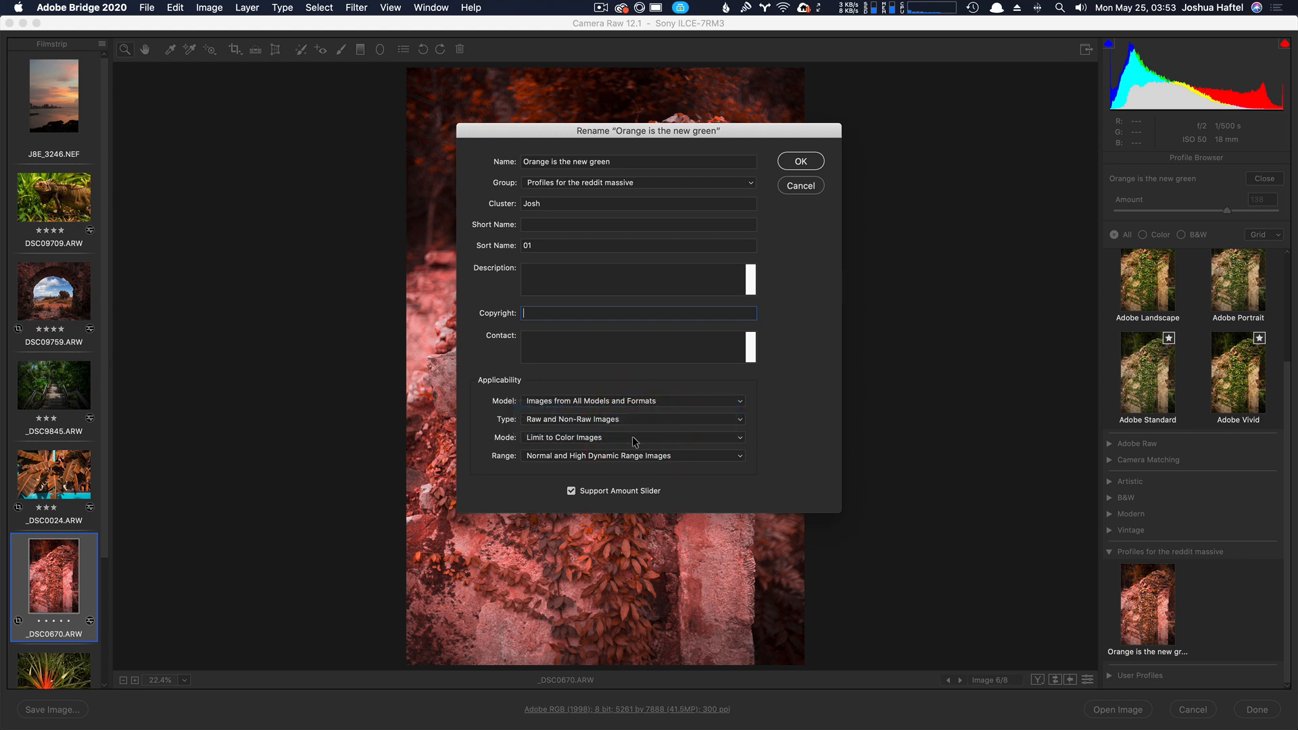
# Keep the profile limited to color images with normal and high dynamic range, and save its details
pyautogui.click(635, 441)
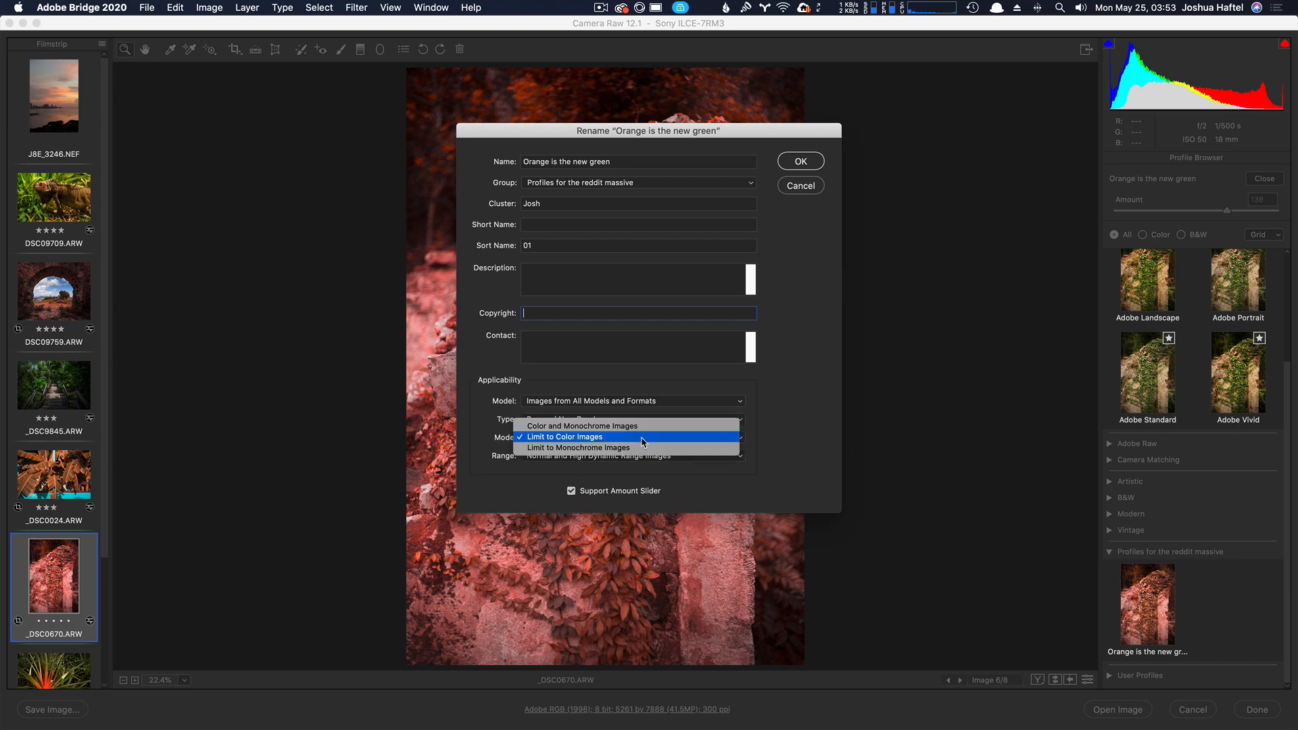
pyautogui.click(644, 443)
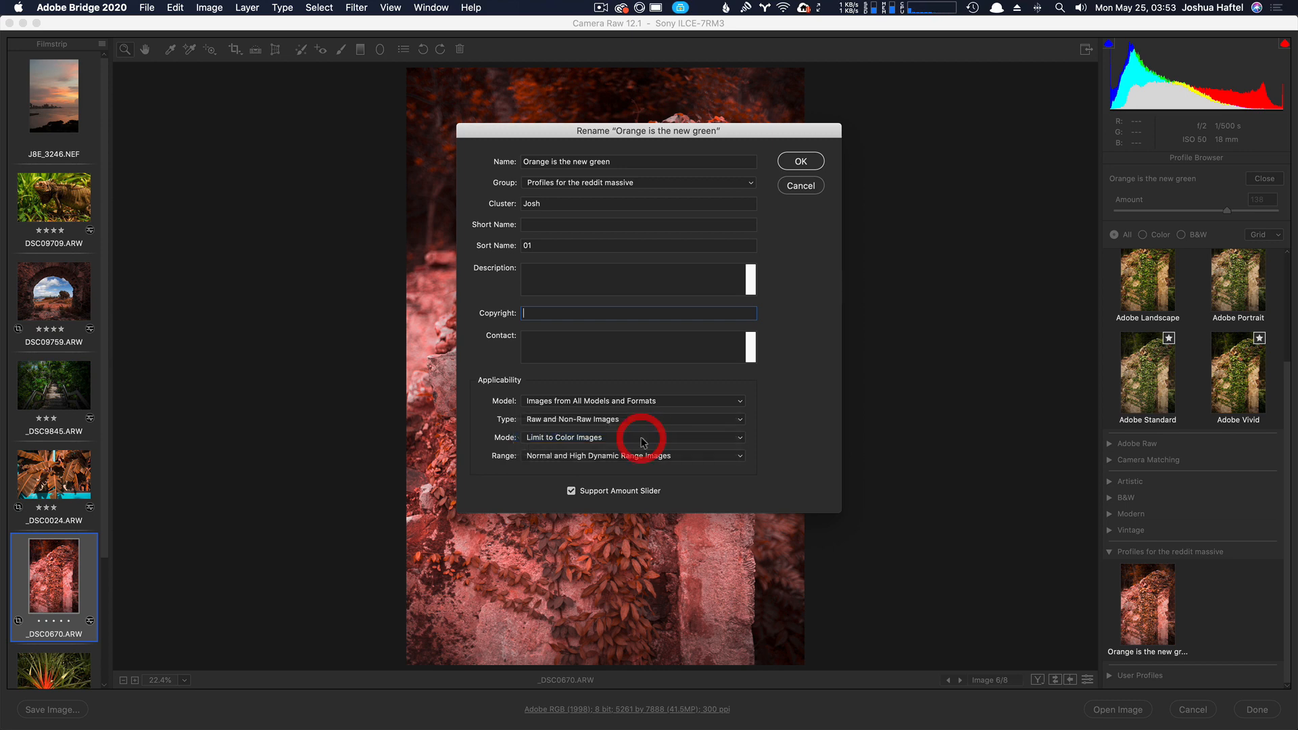
pyautogui.click(685, 457)
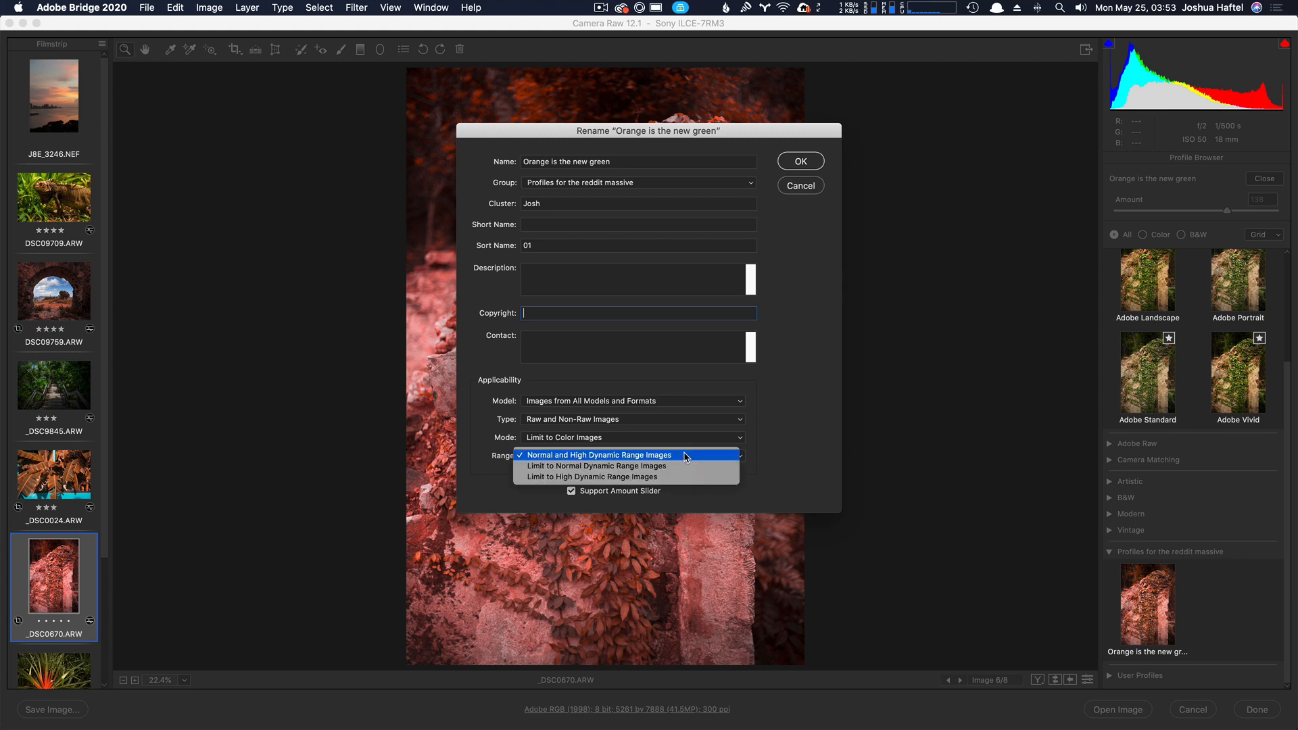
pyautogui.click(800, 446)
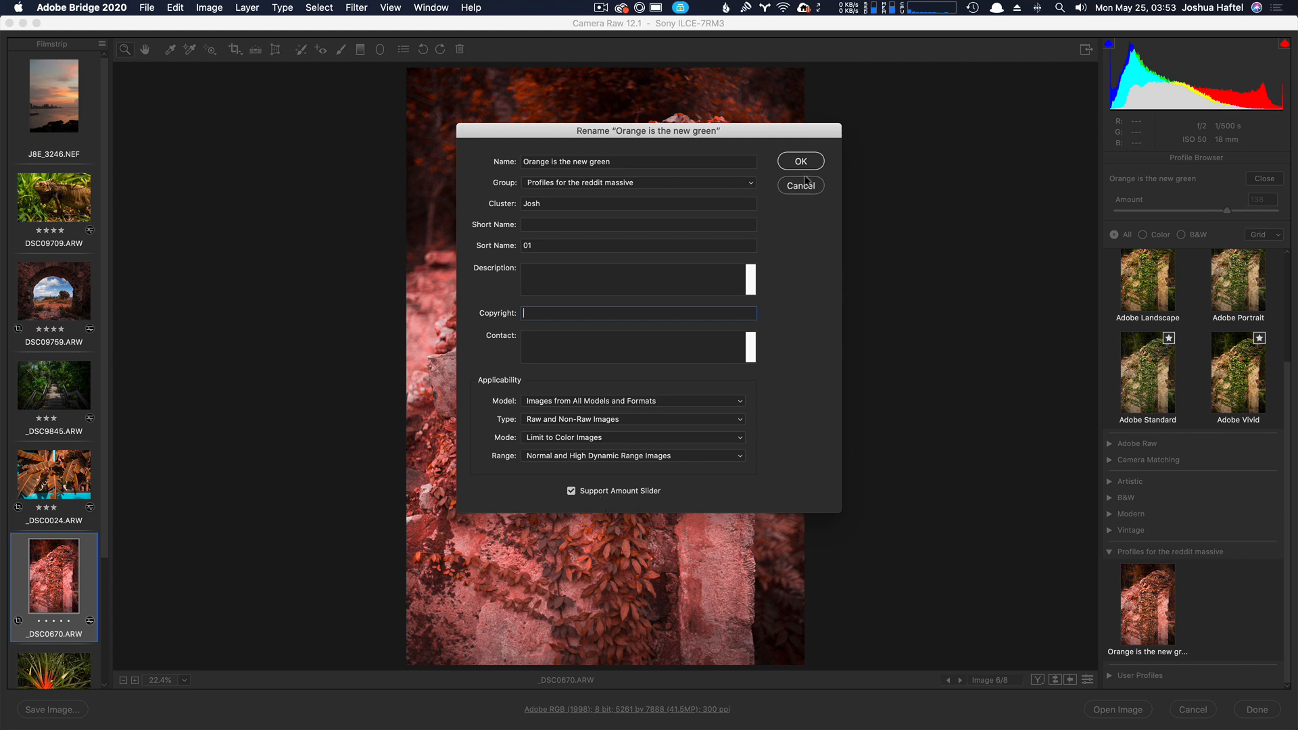
pyautogui.doubleClick(573, 208)
pyautogui.click(801, 163)
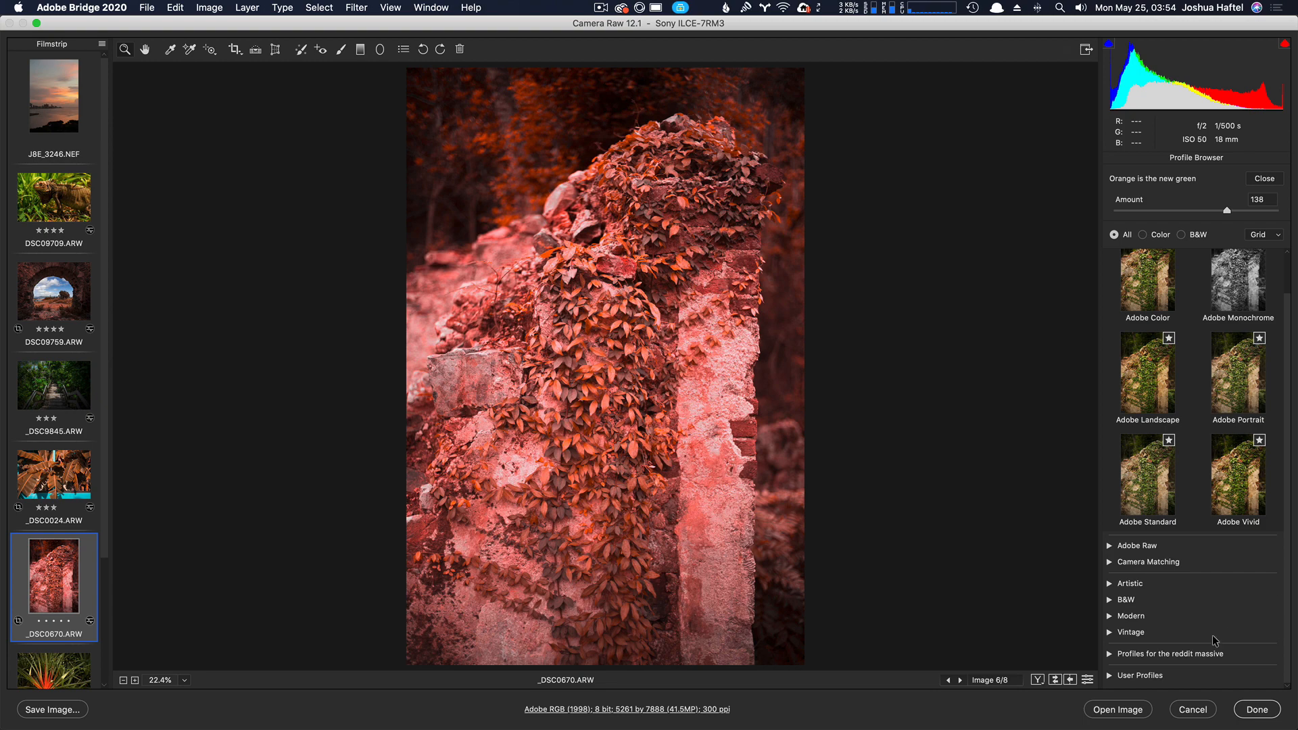
# Collapse the Favorites group in the profile browser and expand the "Profiles for the reddit massive" group
pyautogui.scroll(3, 1173, 639)
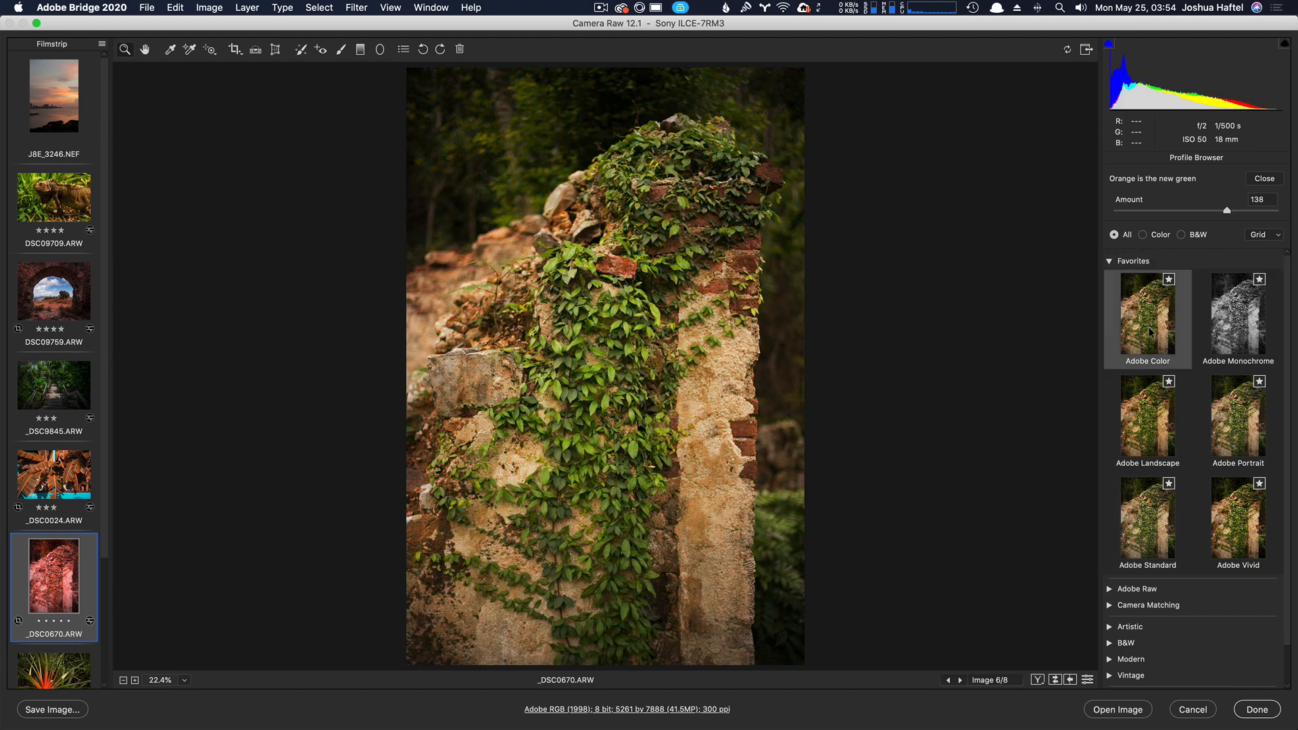
pyautogui.click(1113, 261)
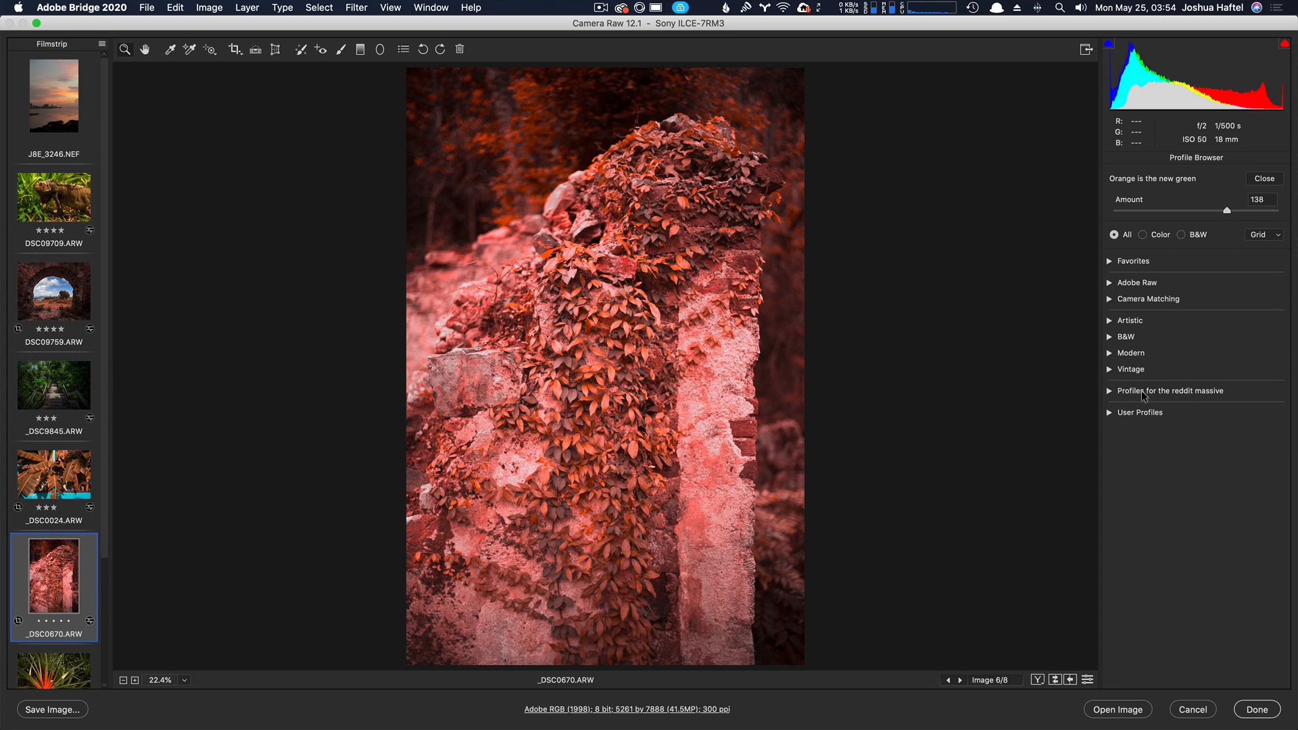
pyautogui.click(1110, 391)
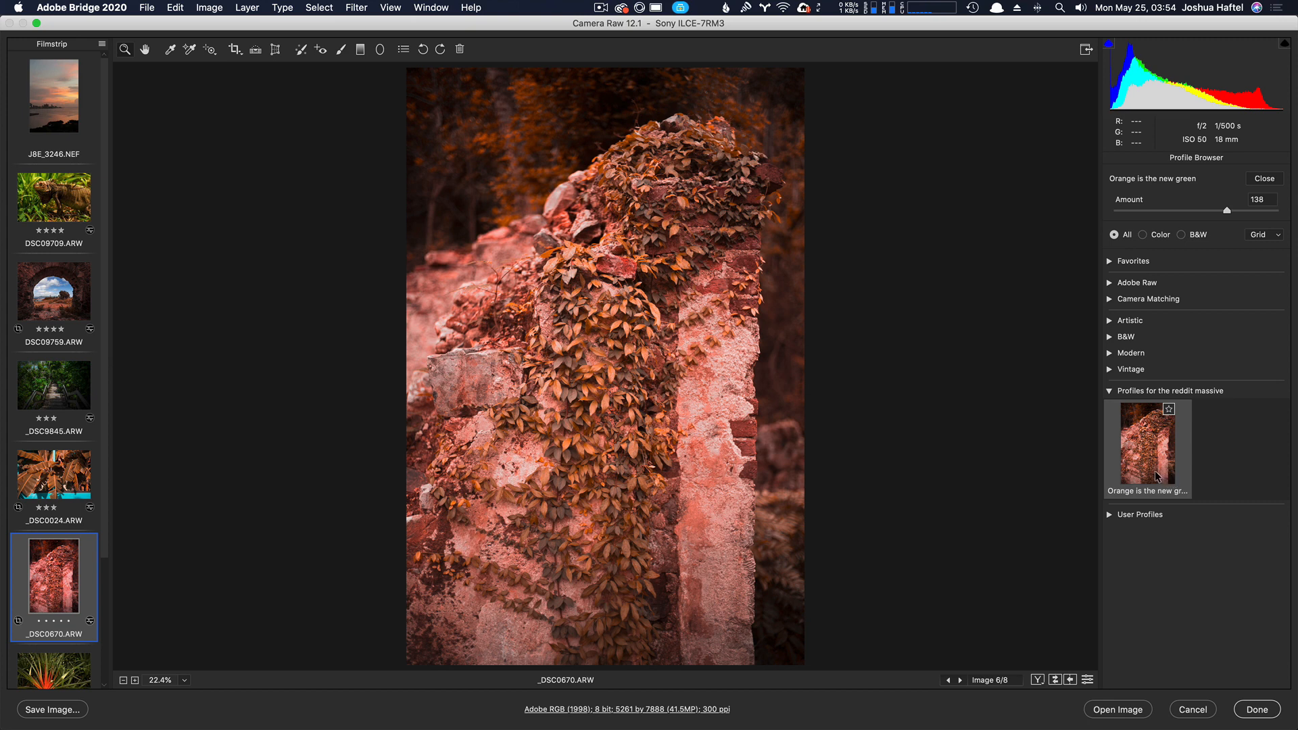
# Review the "Orange is the new green" profile's info and the list of profile groups that can be shown or hidden
pyautogui.rightClick(1161, 477)
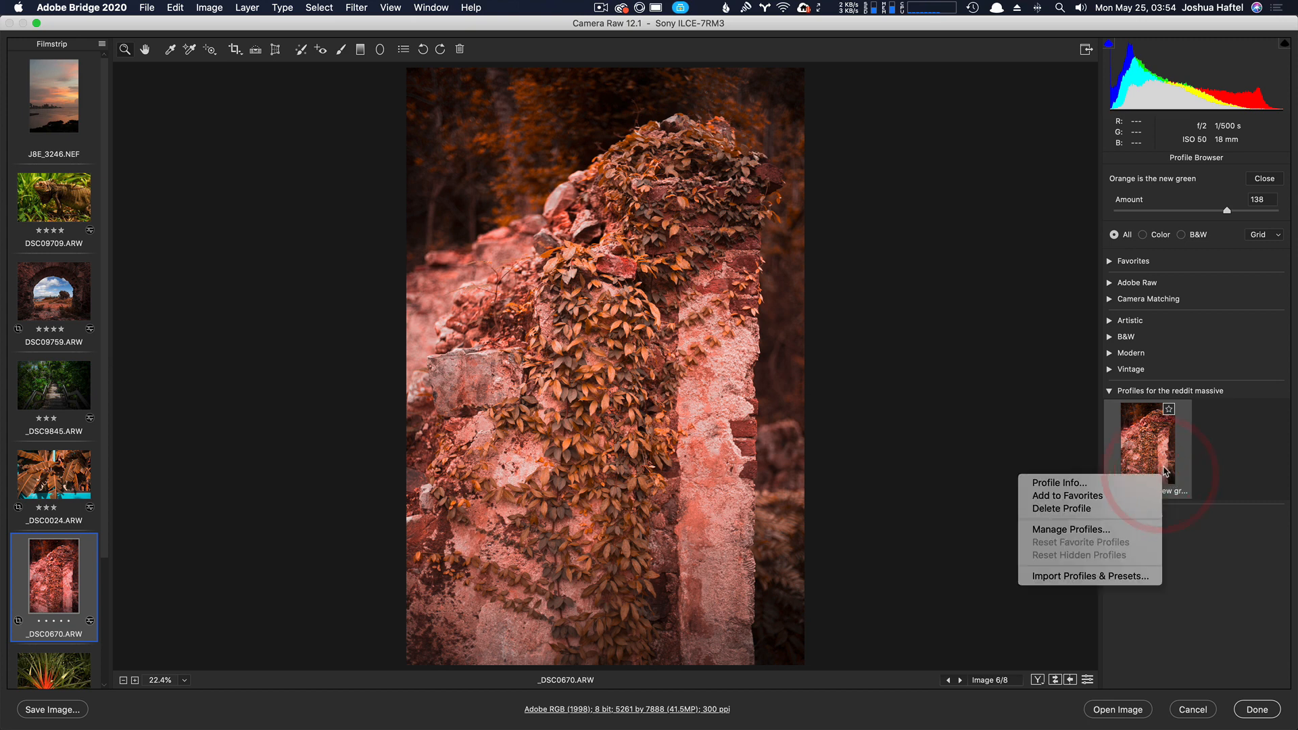
pyautogui.click(1059, 483)
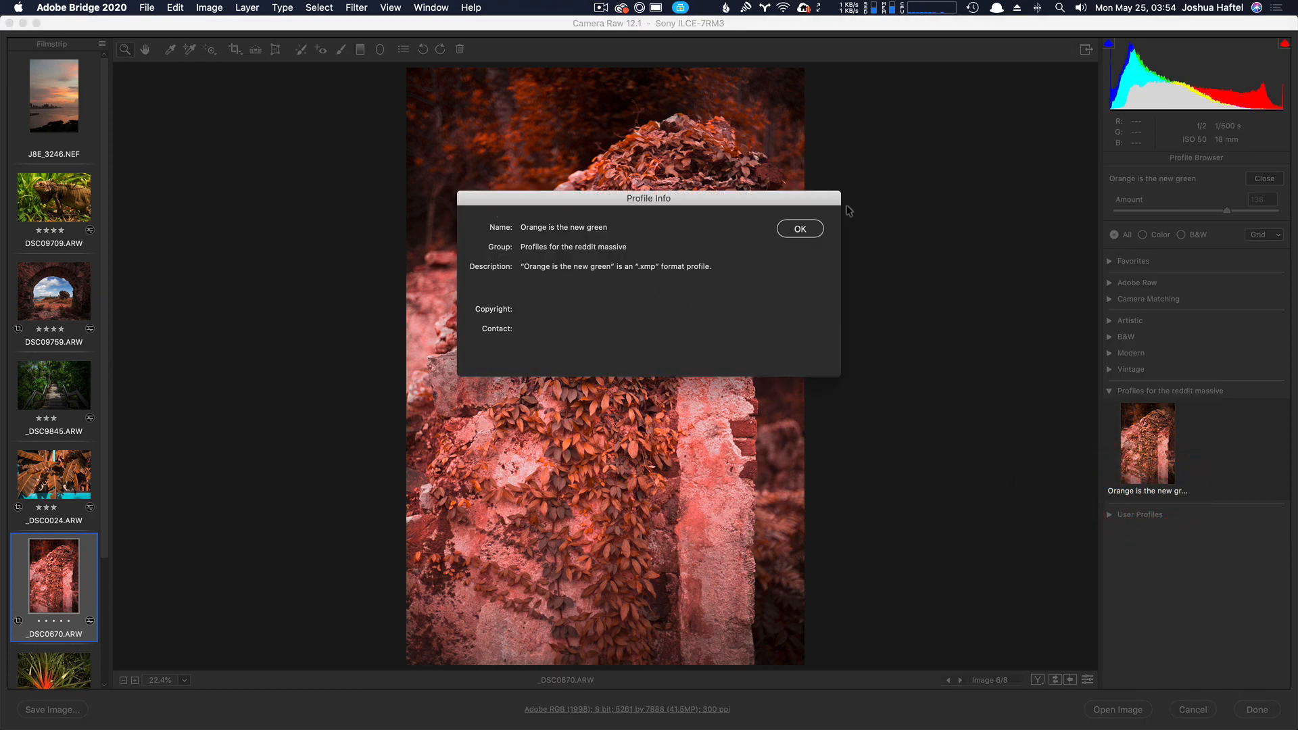
pyautogui.click(810, 228)
pyautogui.rightClick(1126, 431)
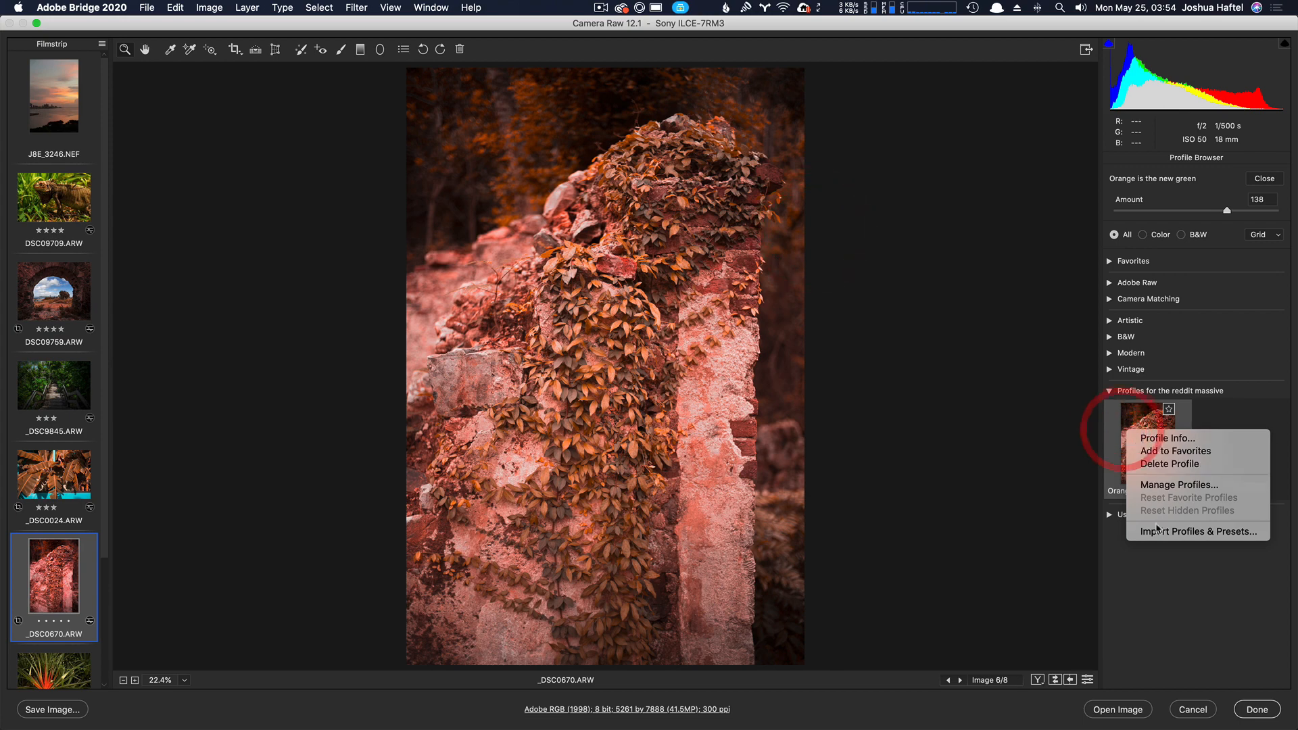
pyautogui.click(1167, 485)
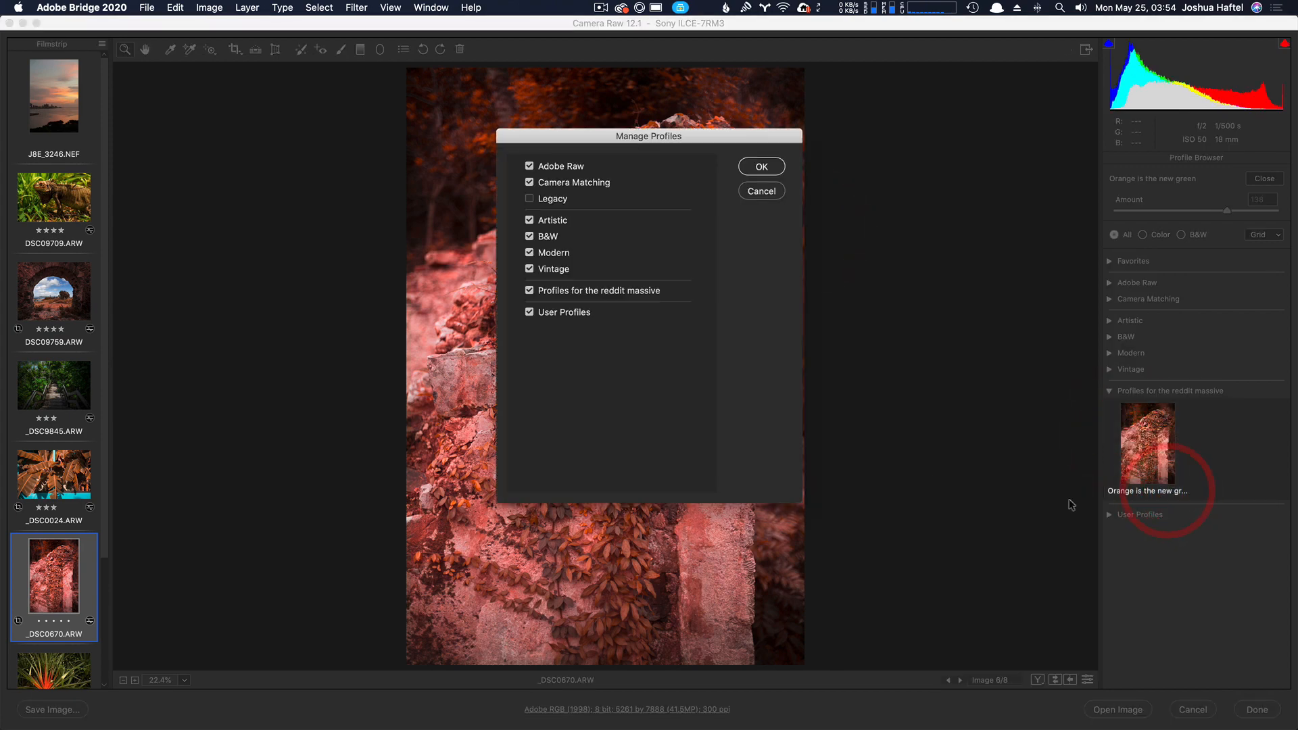
pyautogui.click(767, 192)
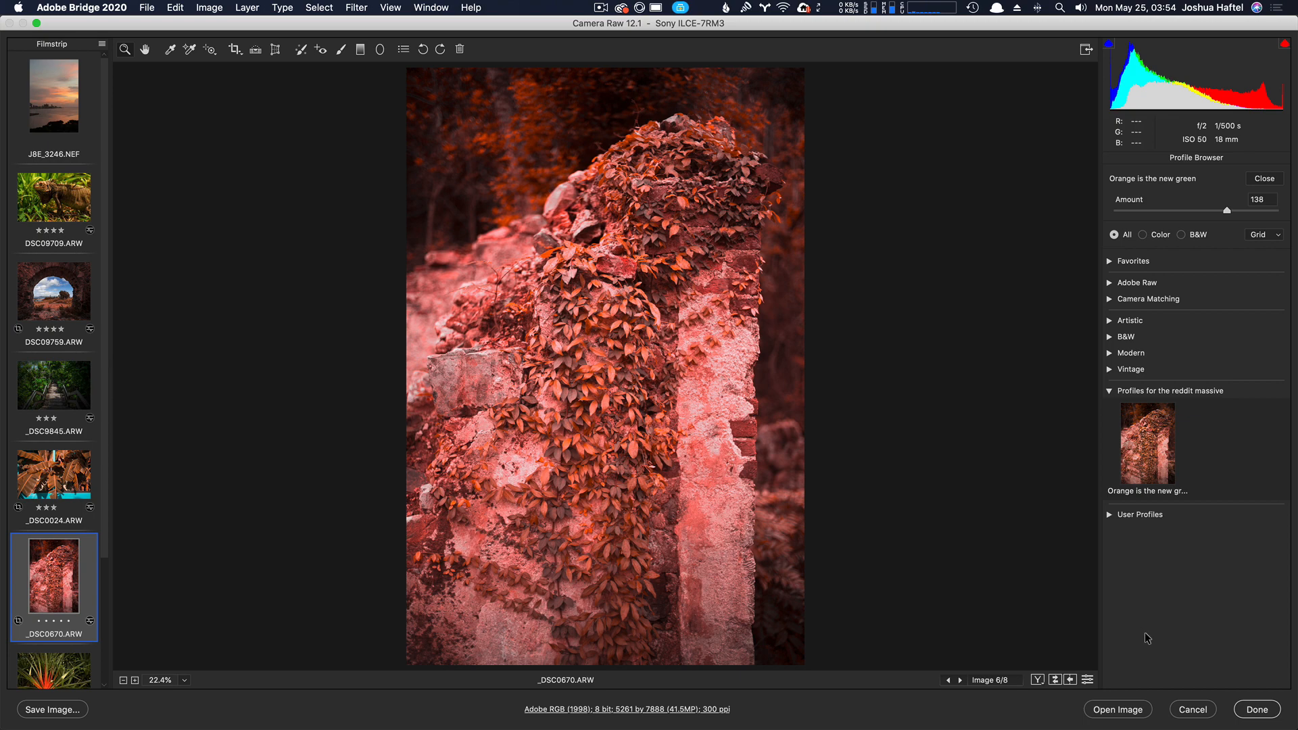
# Switch to Finder and begin a go-to-folder path with ~/Library/
pyautogui.press('super+Tab')
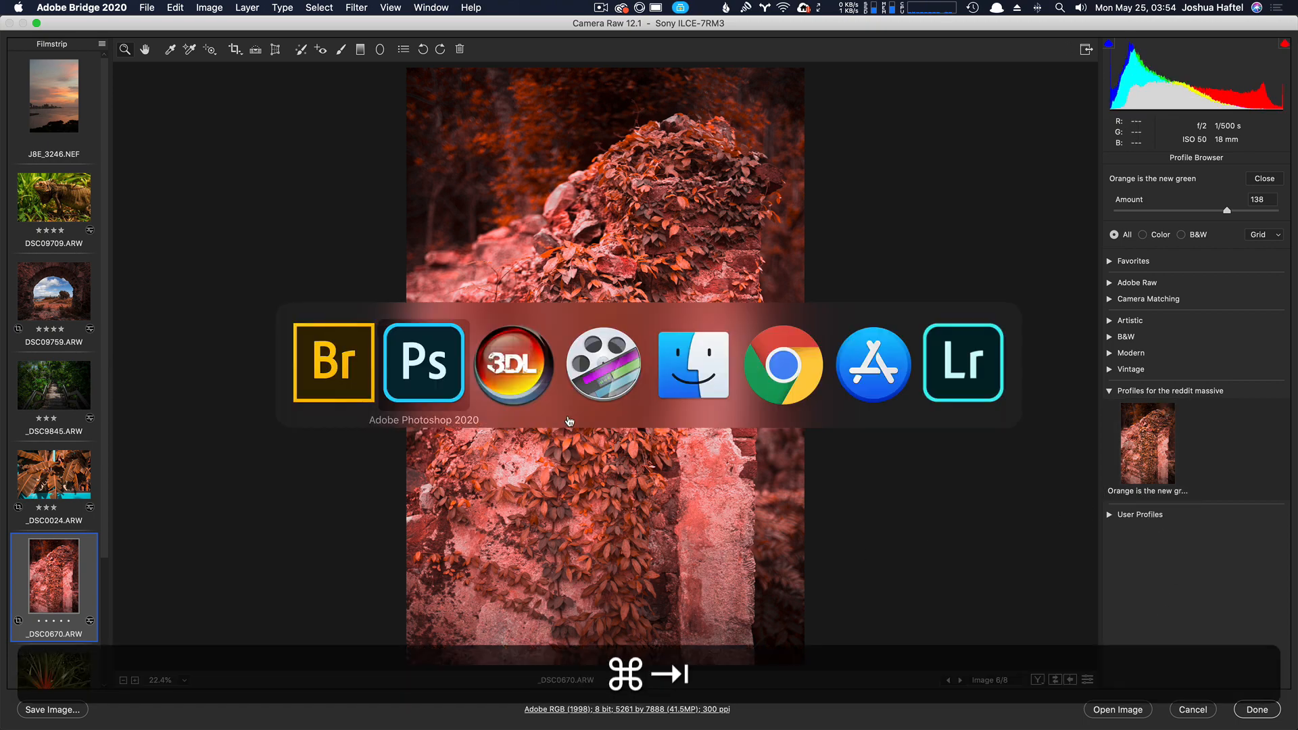
pyautogui.click(704, 380)
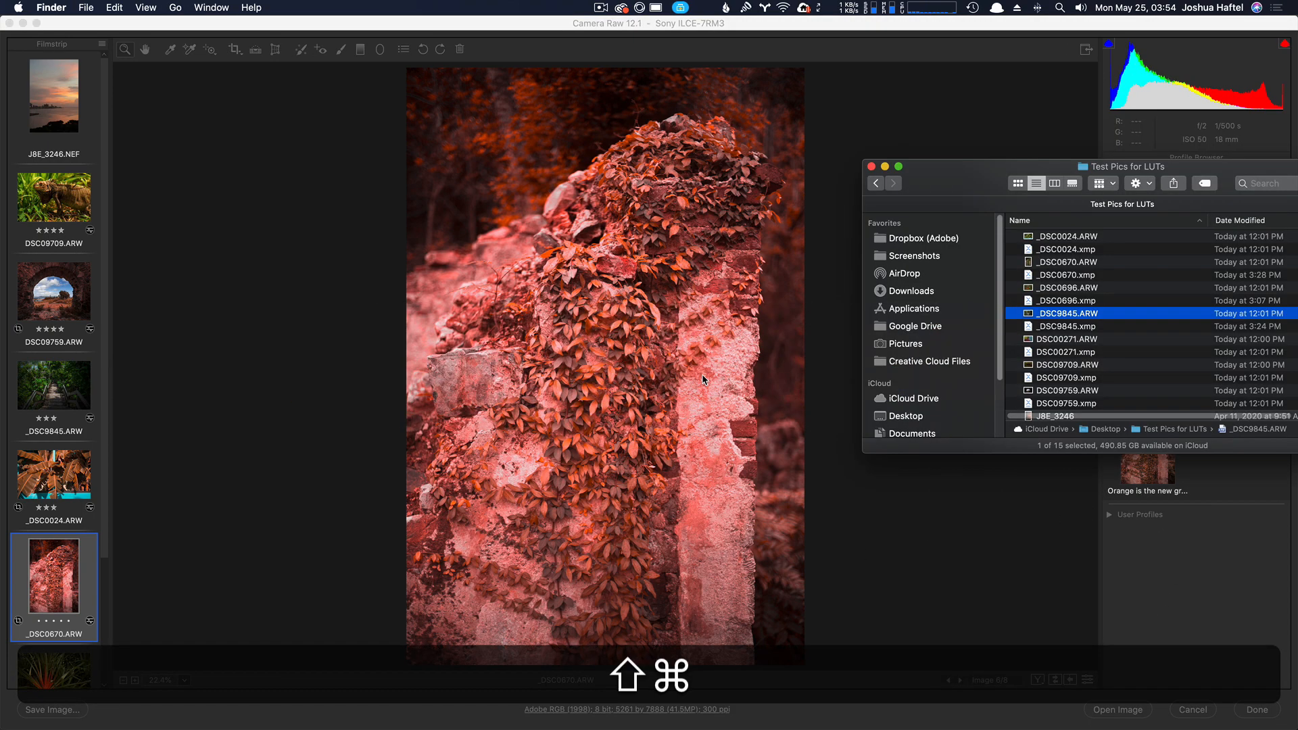
pyautogui.press('super+shift+g')
pyautogui.moveTo(1003, 177); pyautogui.dragTo(538, 138)
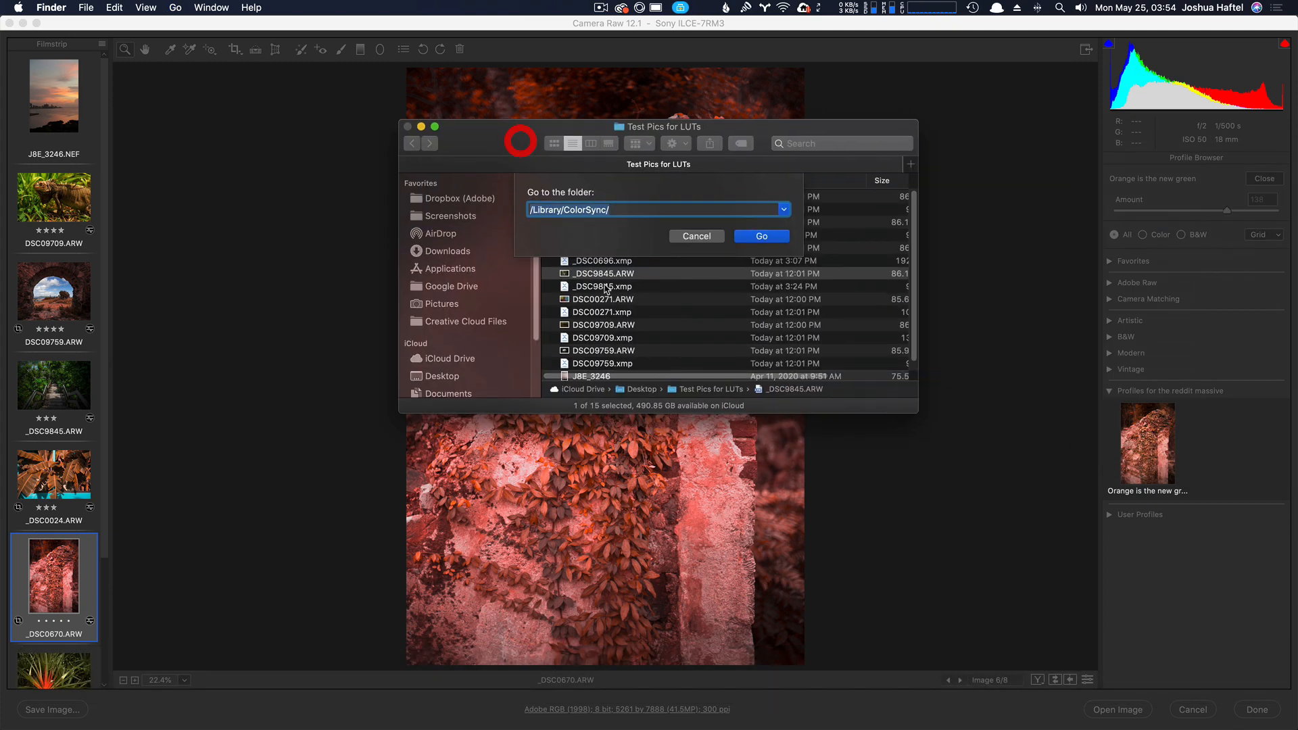
pyautogui.write('~/')
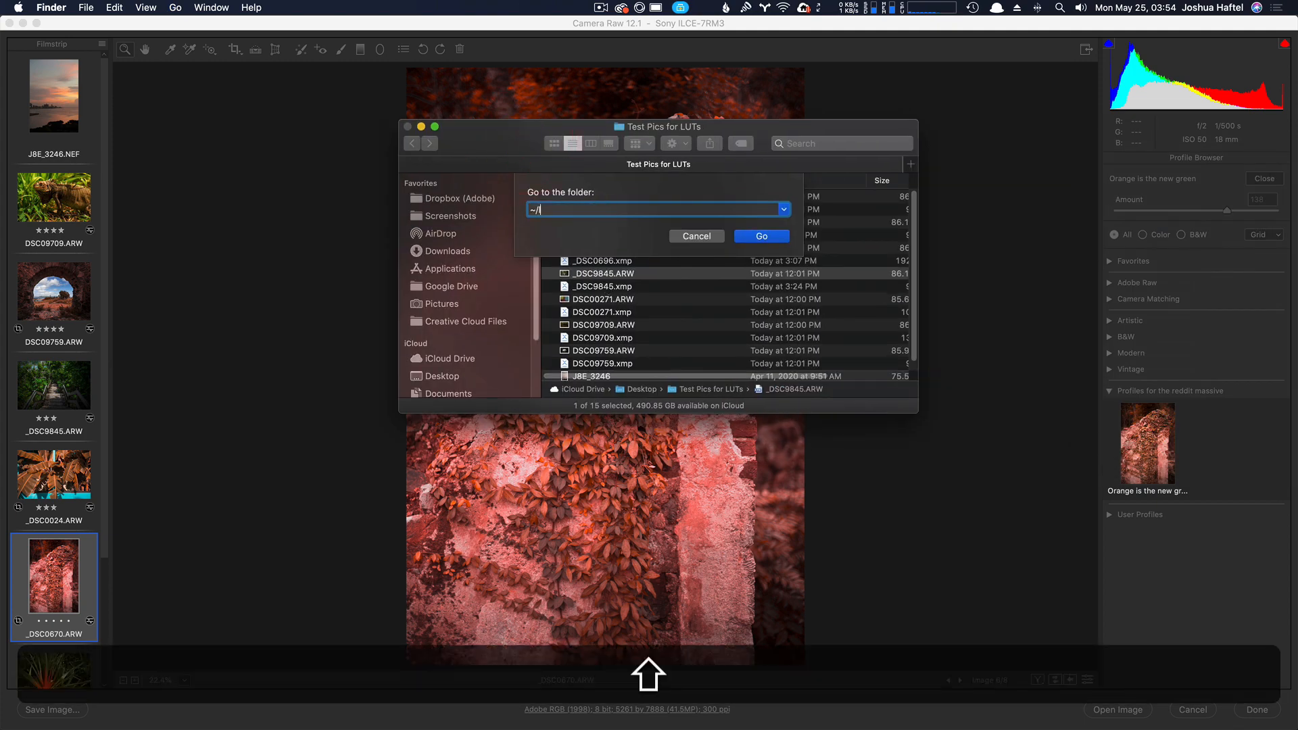
pyautogui.write('L')
pyautogui.press('Tab')
pyautogui.press('Tab')
pyautogui.press('Tab')
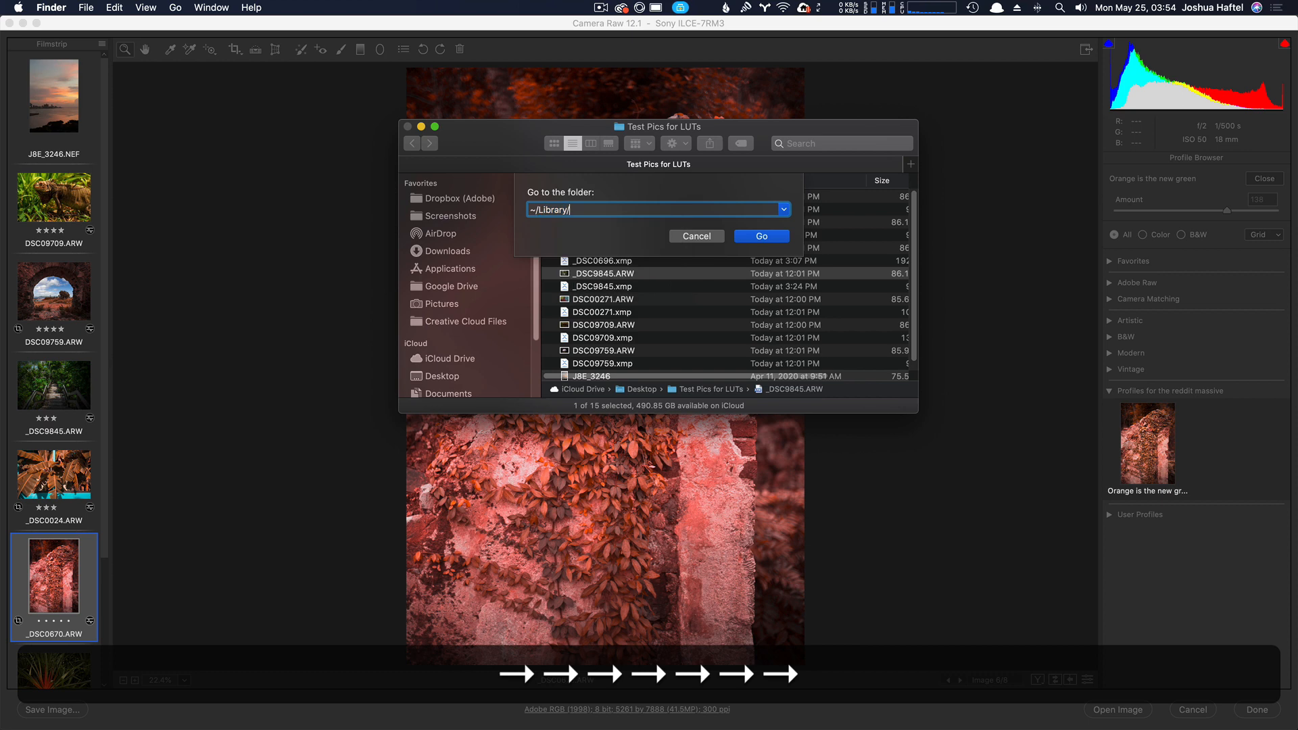
# Complete the path as ~/Library/Application Support/ and go to that folder
pyautogui.press('Down')
pyautogui.press('Down')
pyautogui.press('Down')
pyautogui.press('Down')
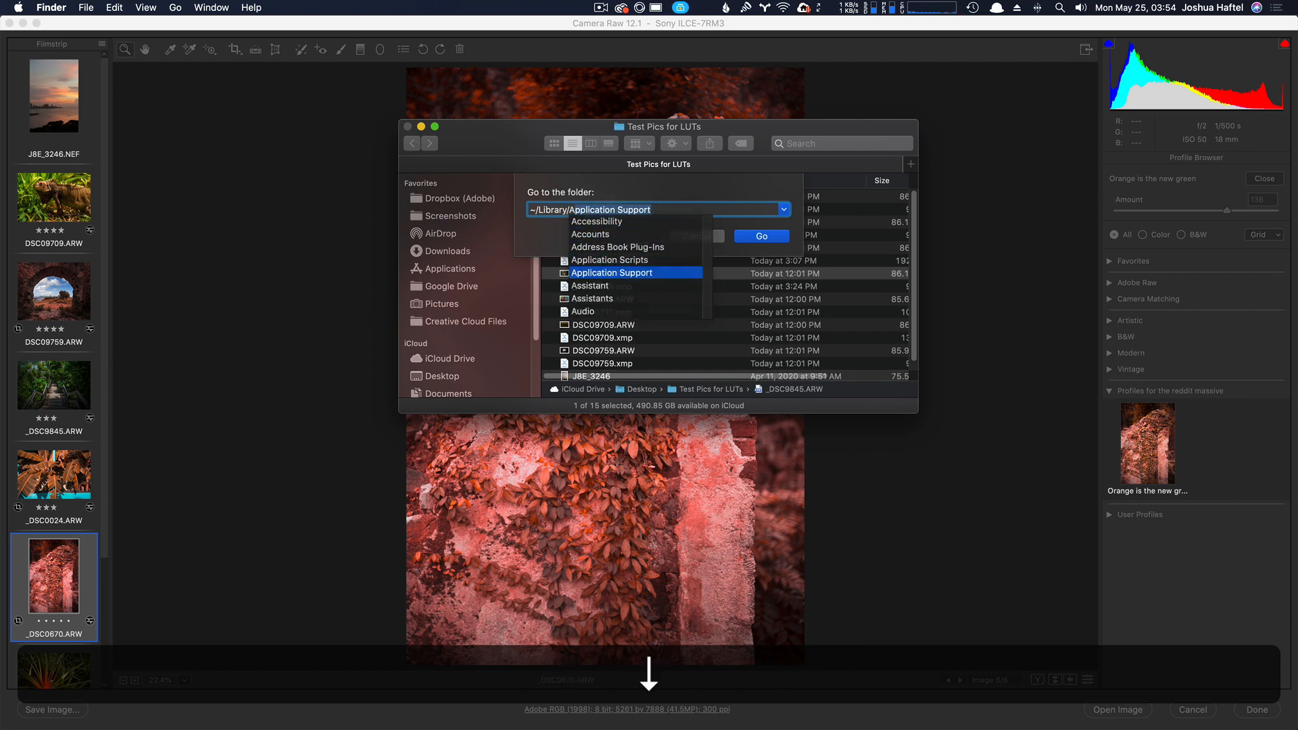
pyautogui.press('Up')
pyautogui.press('Down')
pyautogui.press('Return')
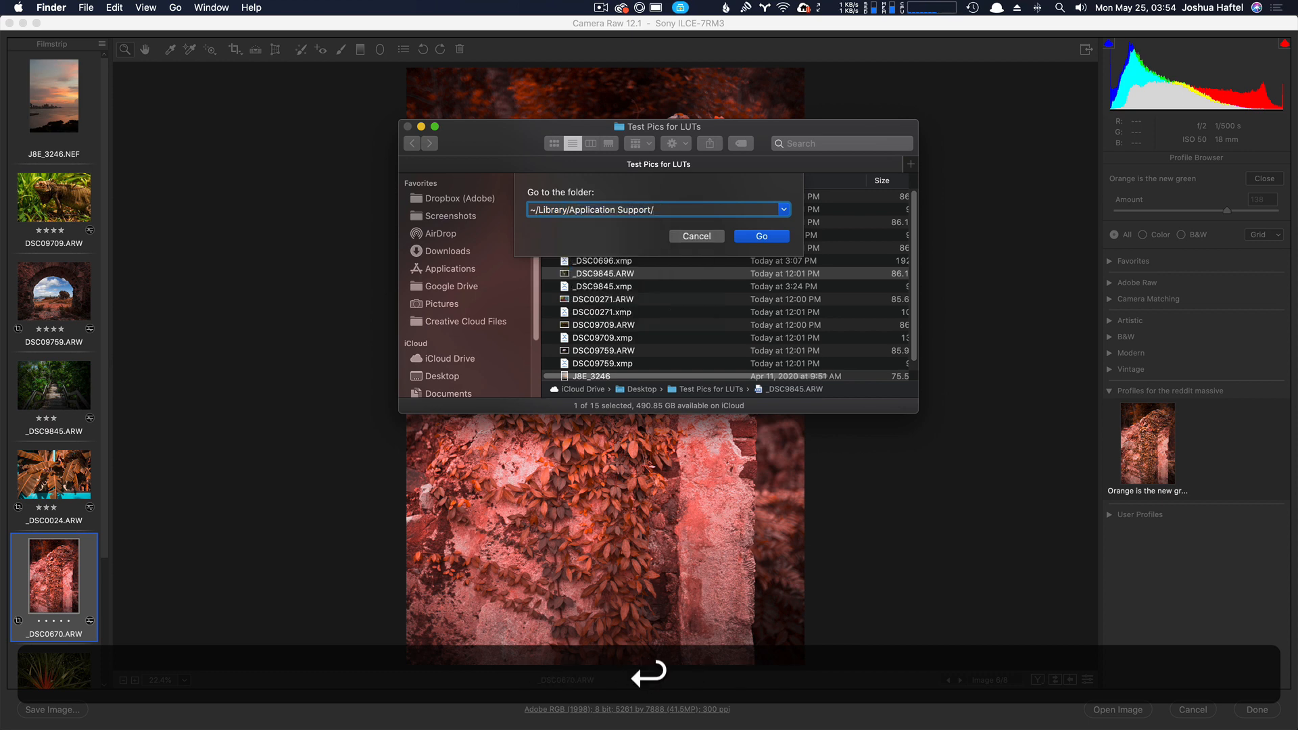
pyautogui.press('Return')
# Open the Adobe folder, its CameraRaw subfolder and the Settings folder inside it
pyautogui.press('Down')
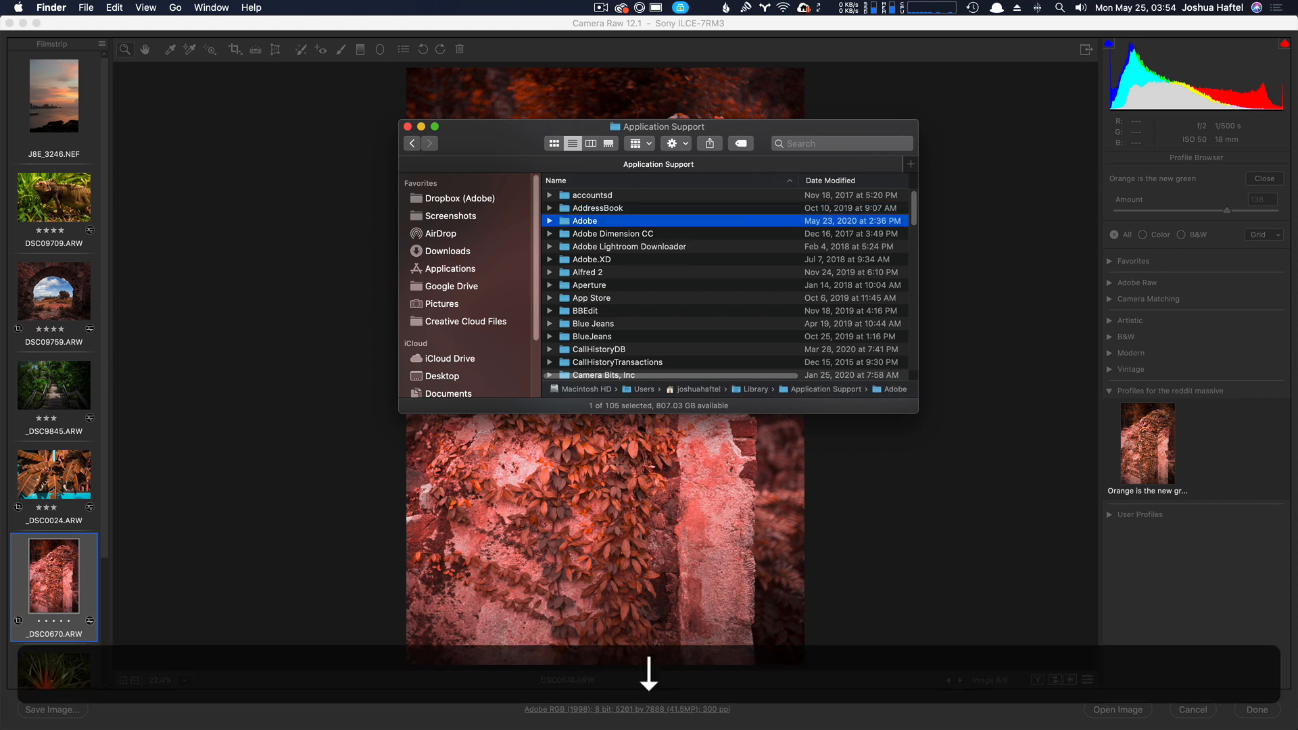
pyautogui.press('super+Down')
pyautogui.write('c')
pyautogui.press('super+Down')
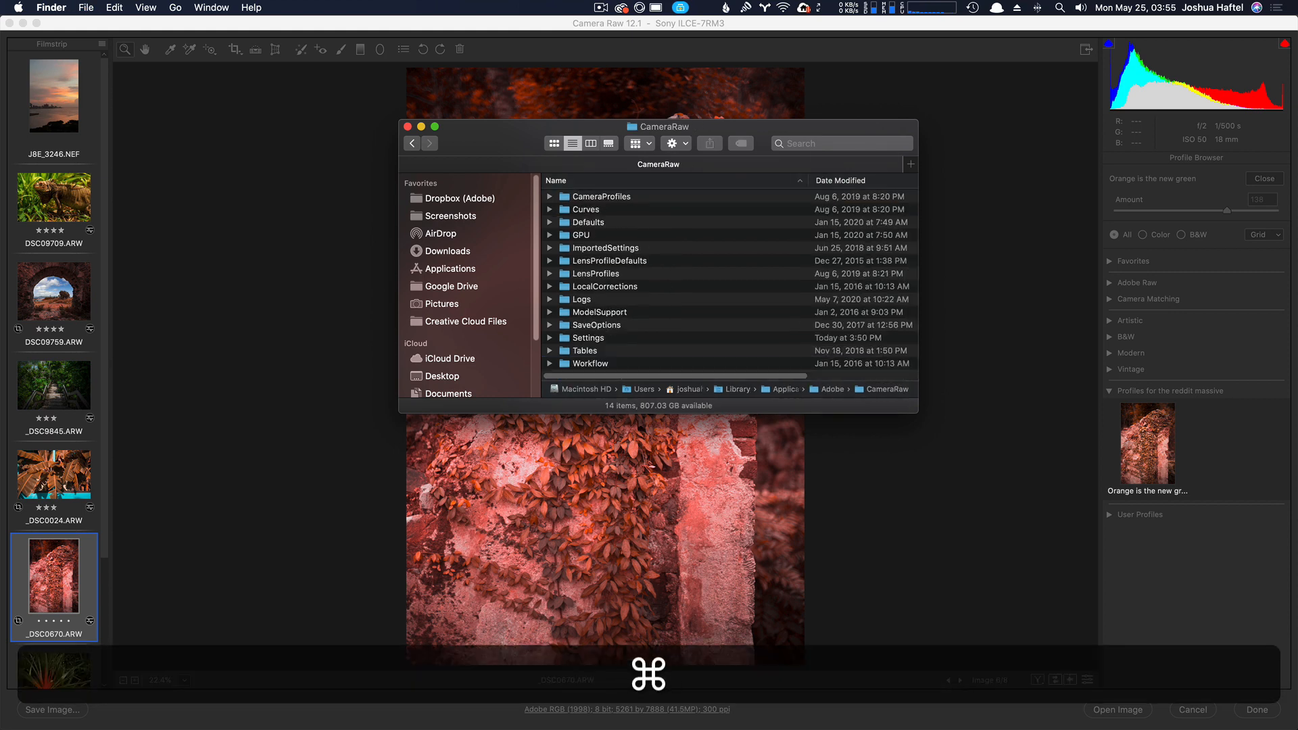
pyautogui.write('s')
pyautogui.press('super+Down')
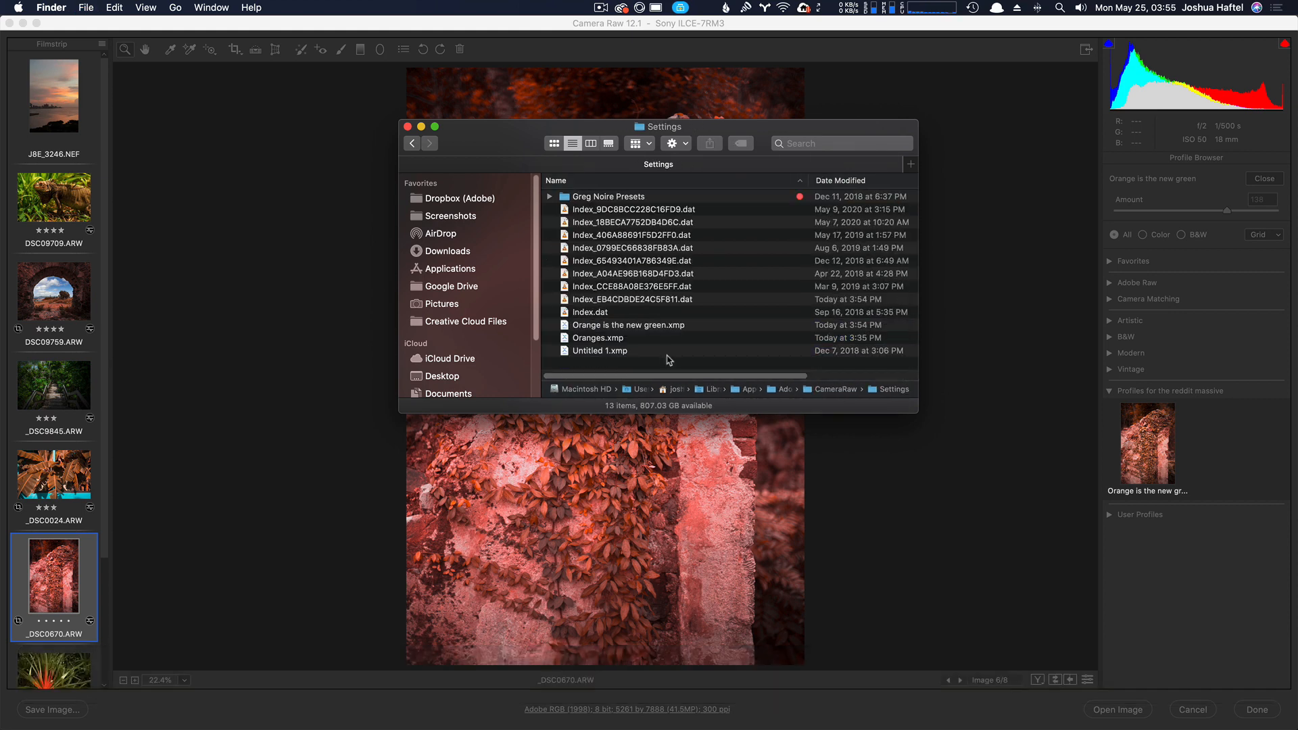
# Copy "Orange is the new green.xmp" from the Settings folder to the Desktop
pyautogui.click(674, 328)
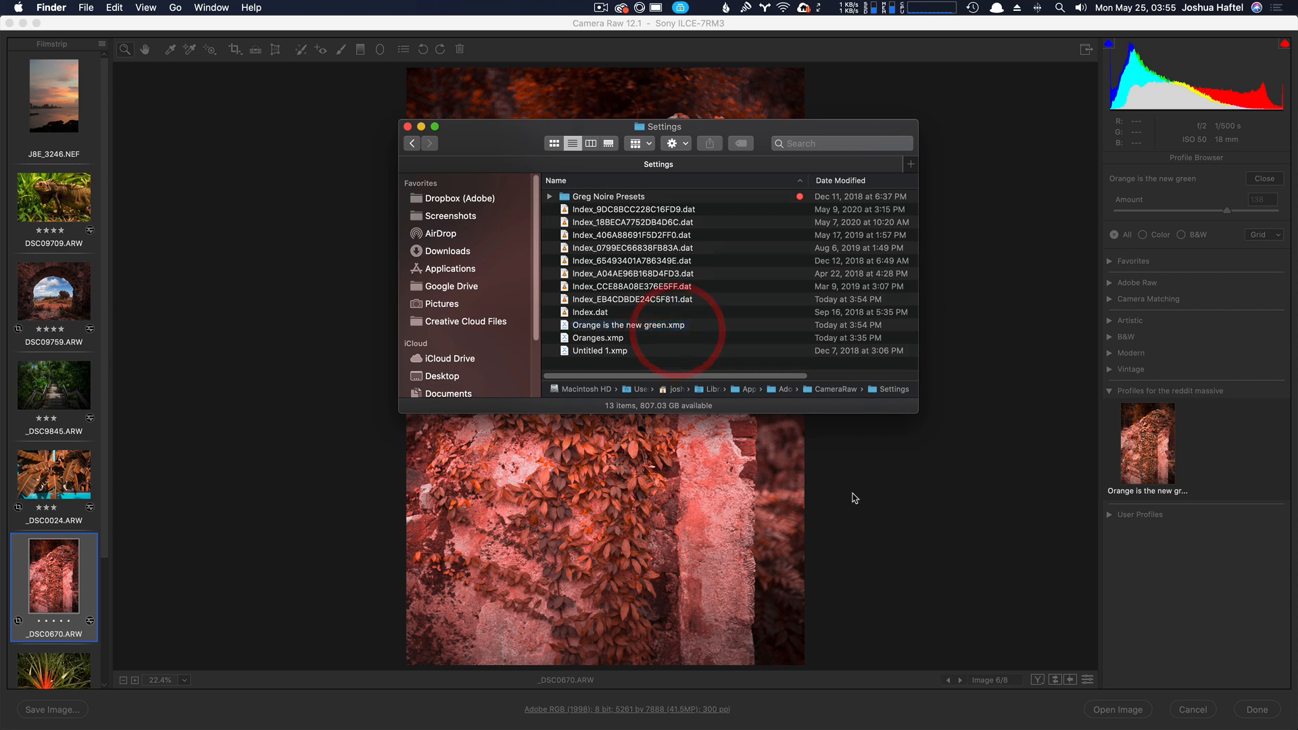
pyautogui.click(640, 326)
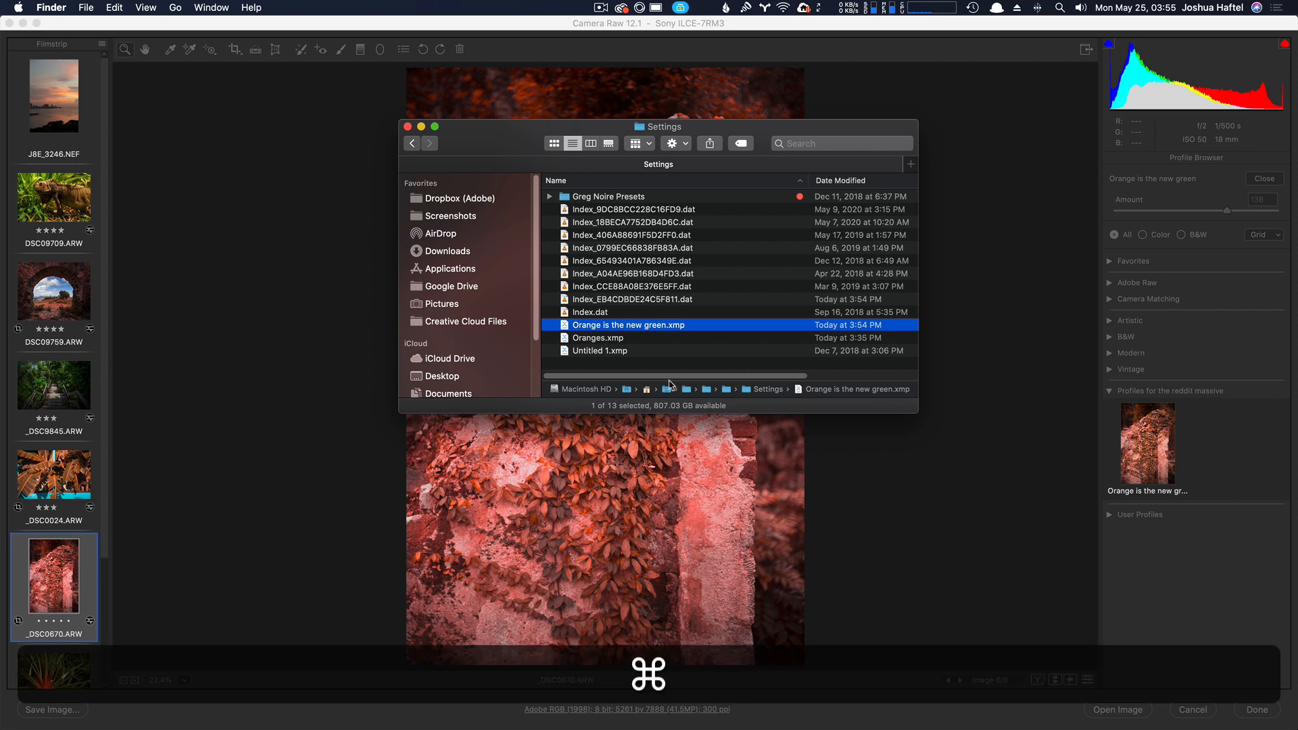
pyautogui.press('super+Tab')
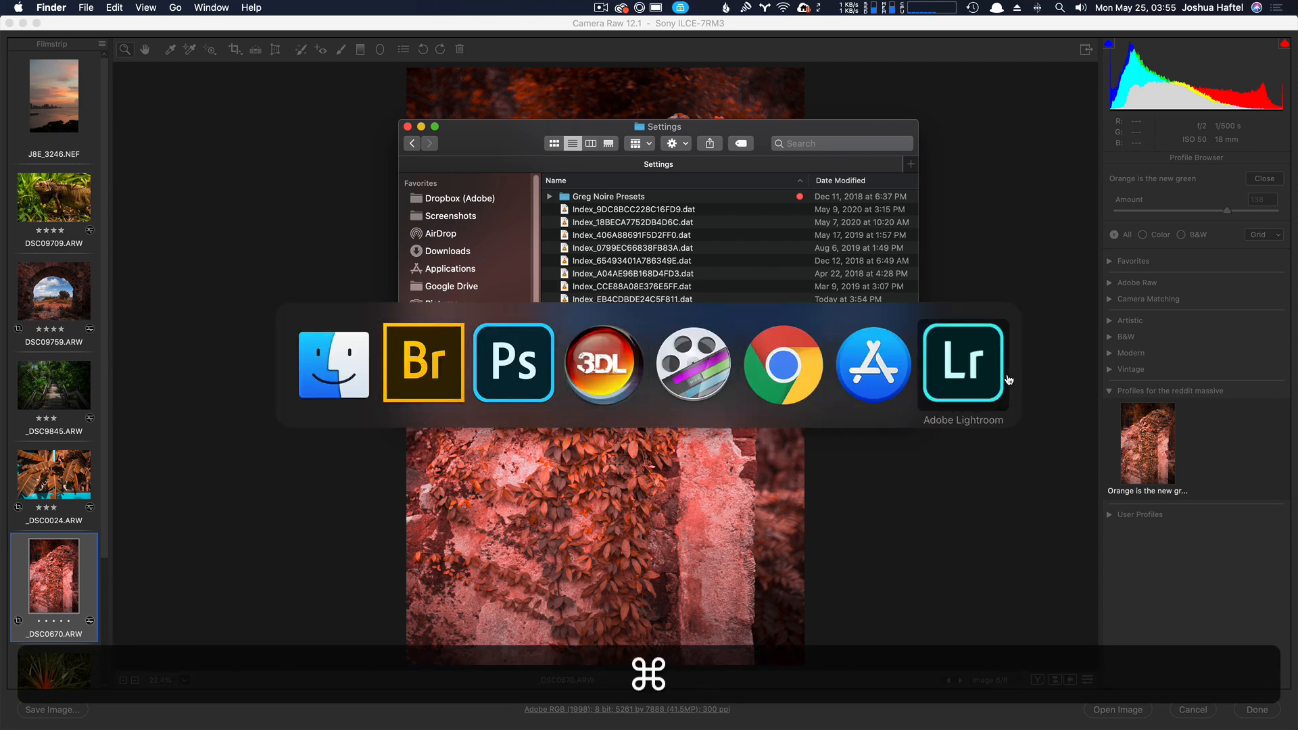
pyautogui.click(784, 132)
pyautogui.moveTo(597, 326); pyautogui.dragTo(453, 377)
pyautogui.press('alt')
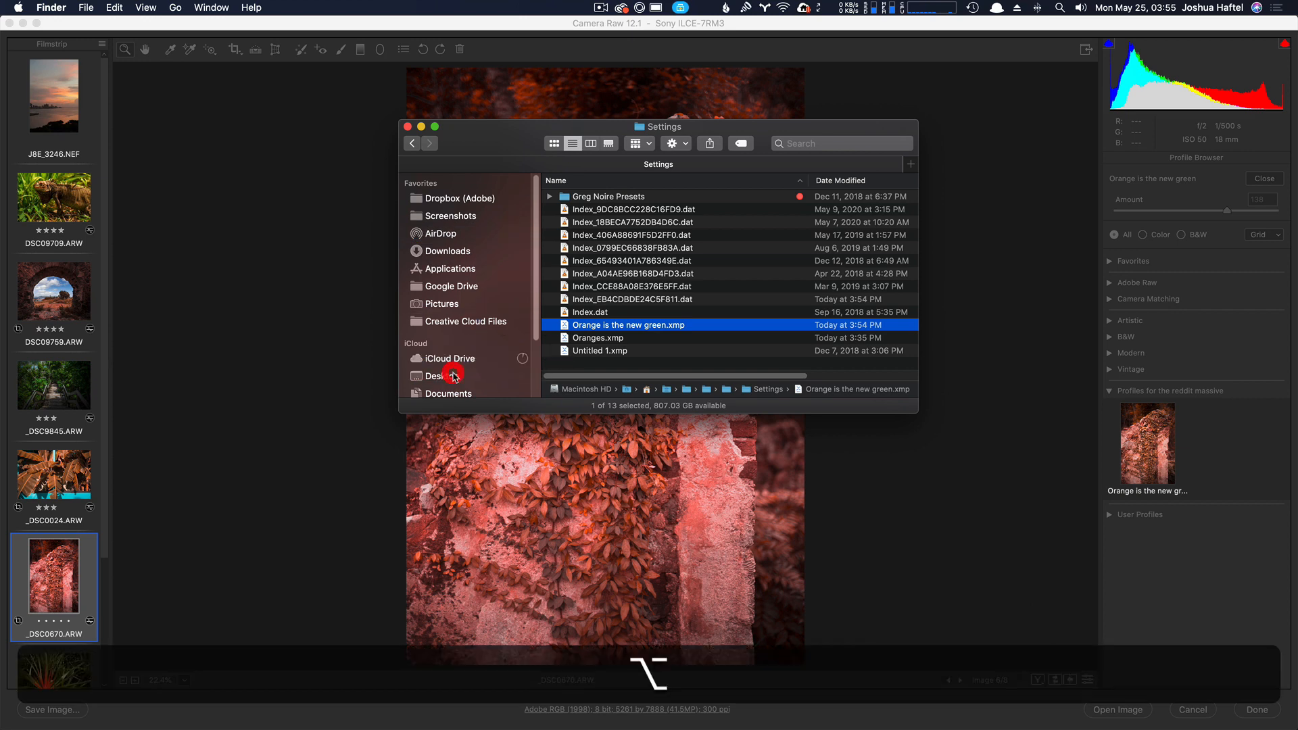
# Switch to Adobe Lightroom, show the edit controls and import the profile file "Orange is the new green.xmp" from the Desktop
pyautogui.press('super+Tab')
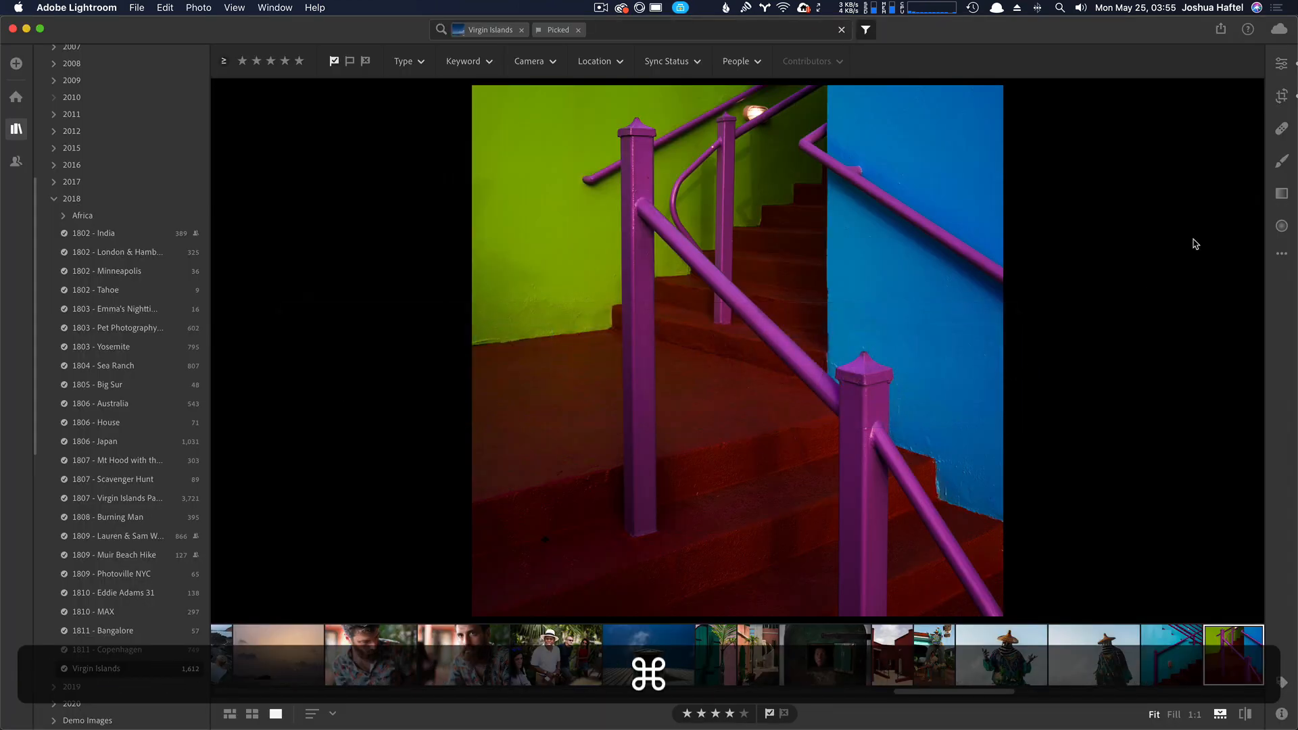
pyautogui.click(1282, 64)
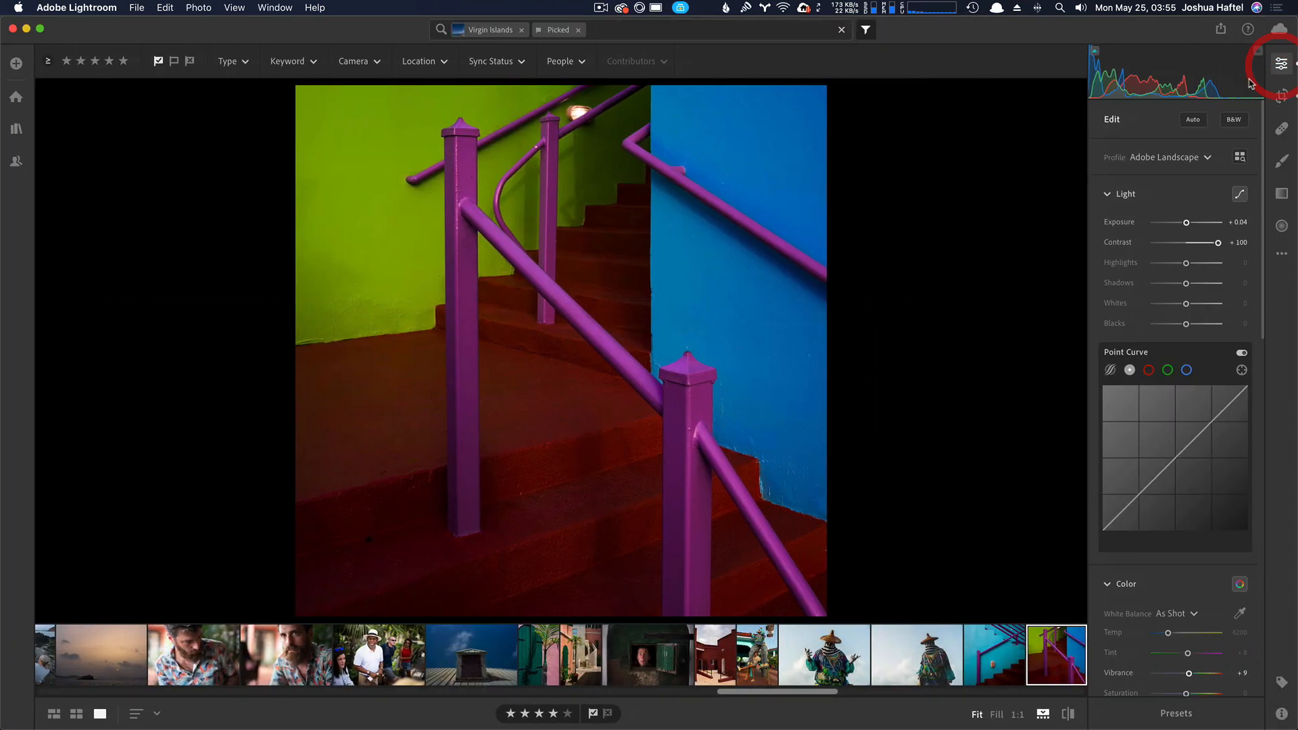
pyautogui.click(135, 6)
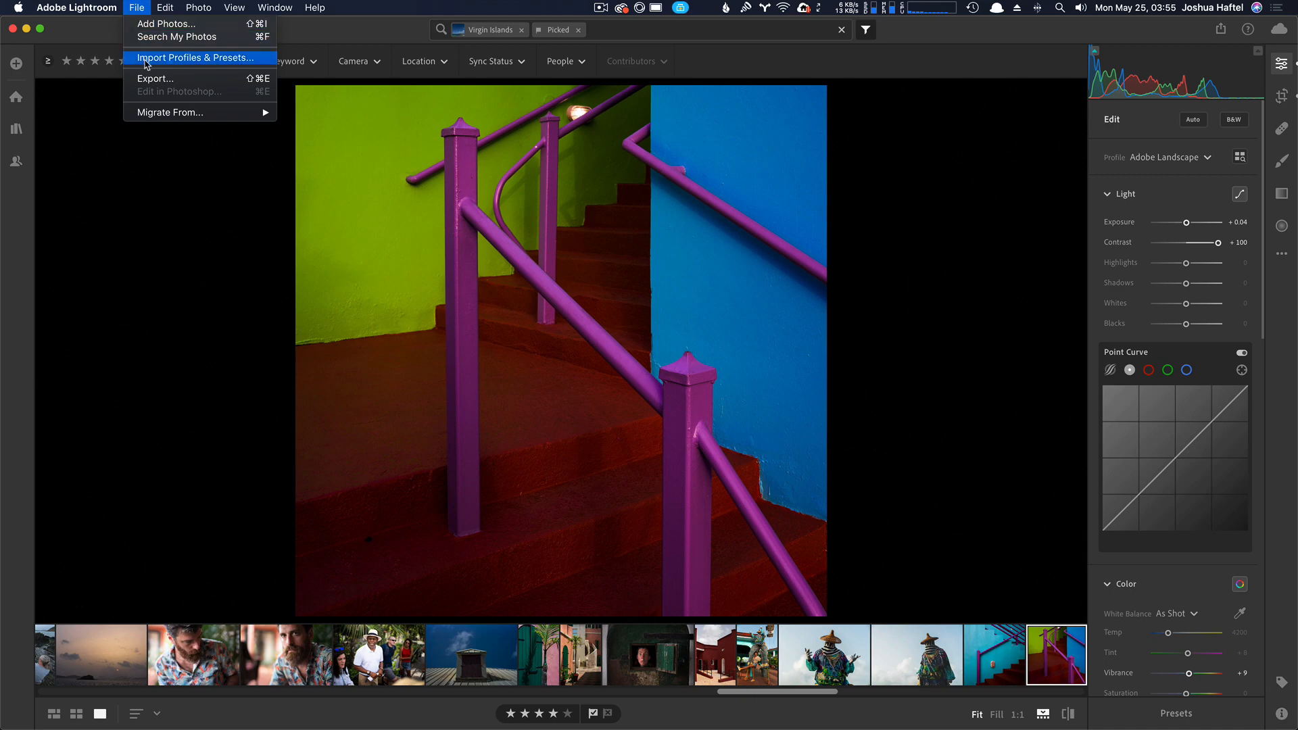
pyautogui.click(146, 59)
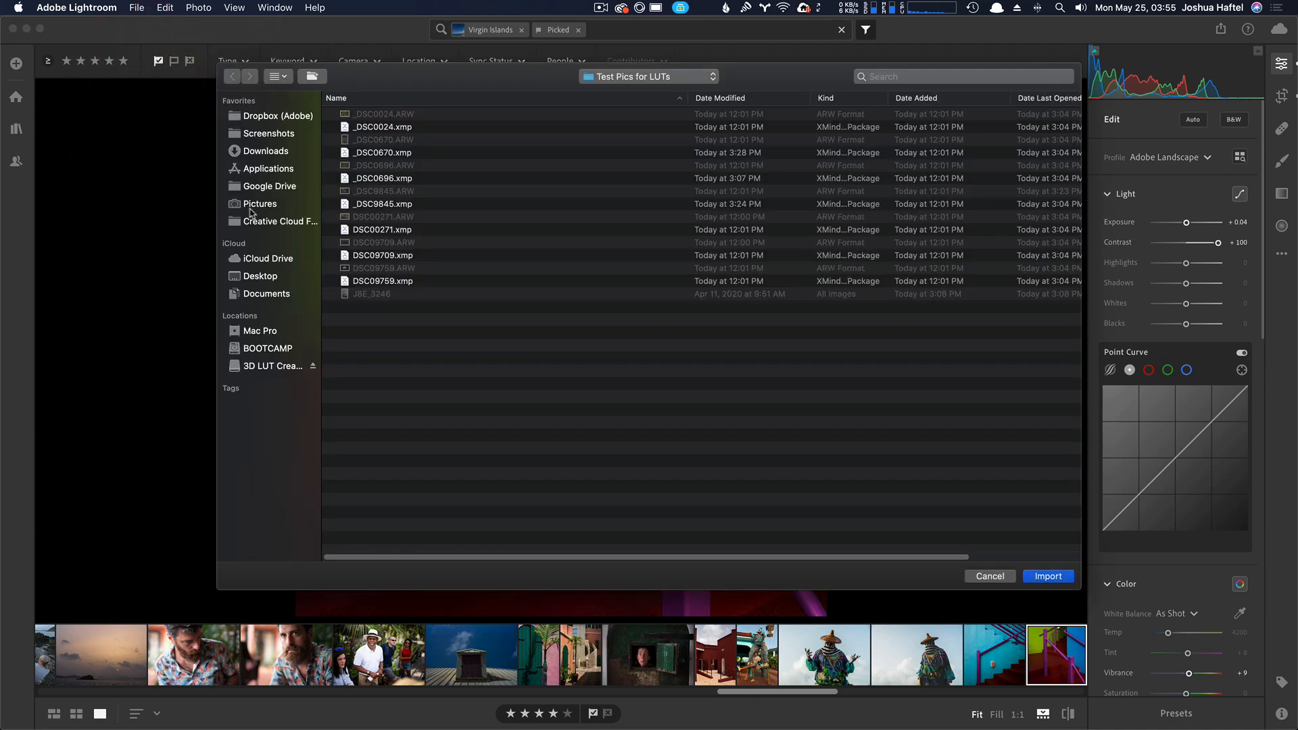
pyautogui.press('super+shift+d')
pyautogui.click(428, 114)
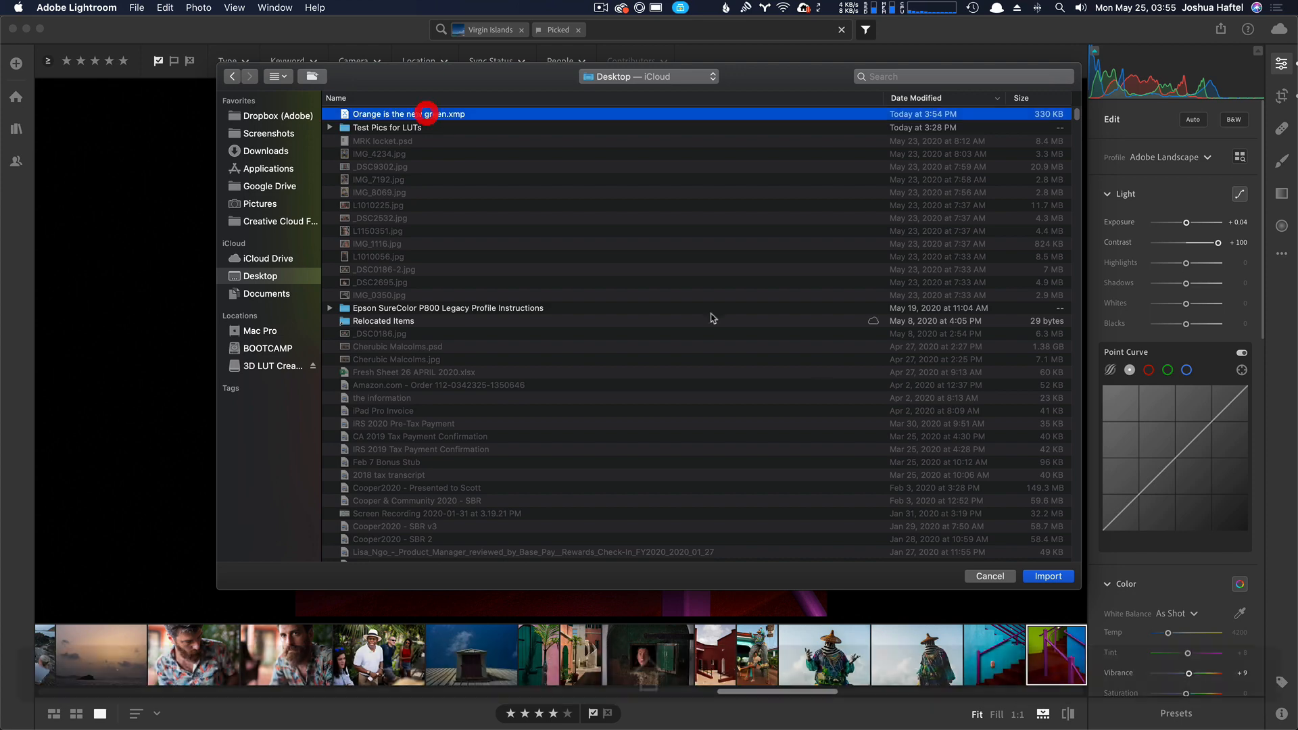
pyautogui.click(1062, 576)
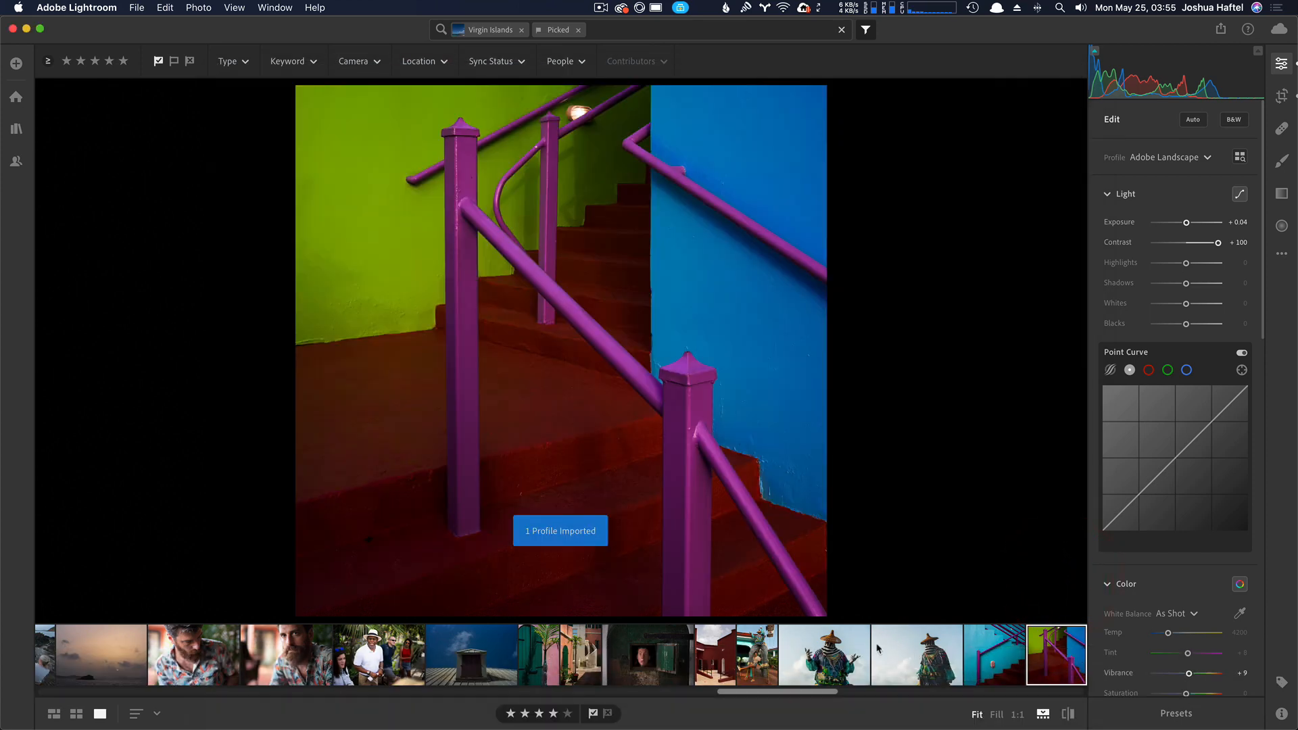
# Show the profile browser for the photo of the stilt walker with the woman and collapse the Favorites group
pyautogui.click(836, 662)
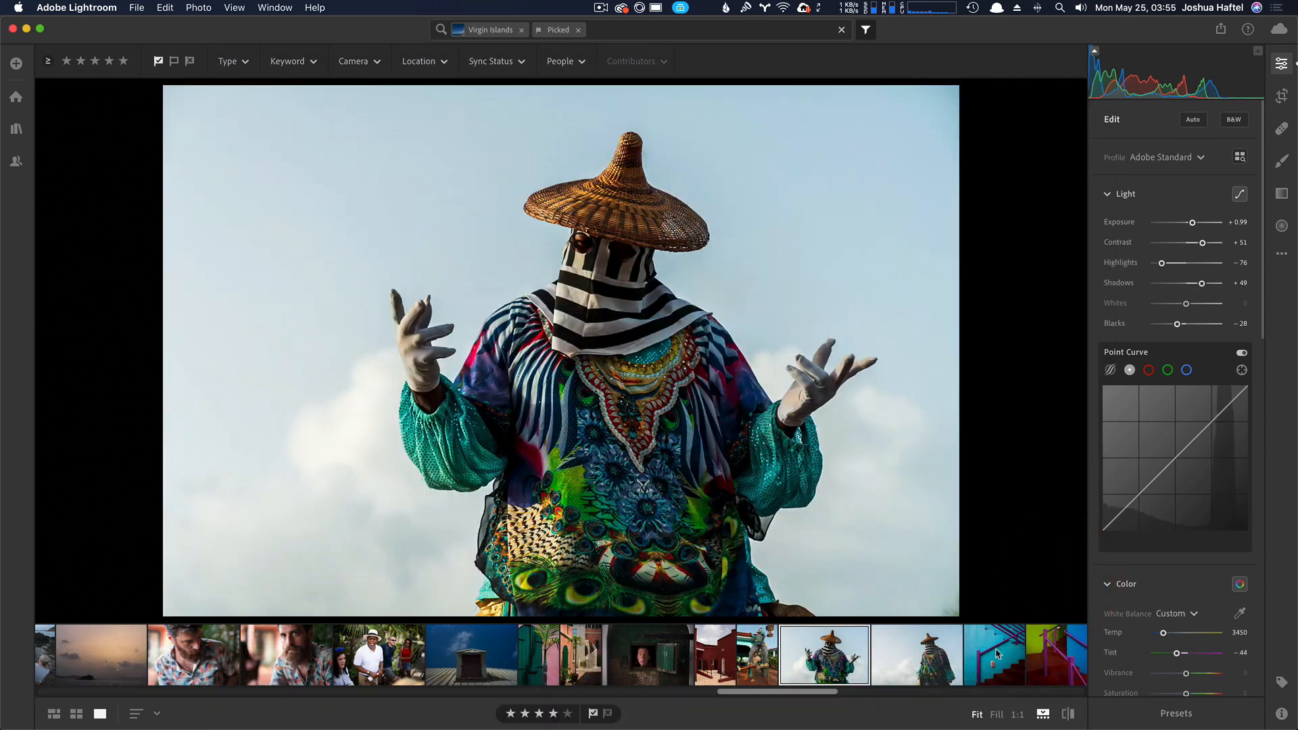
pyautogui.click(1243, 160)
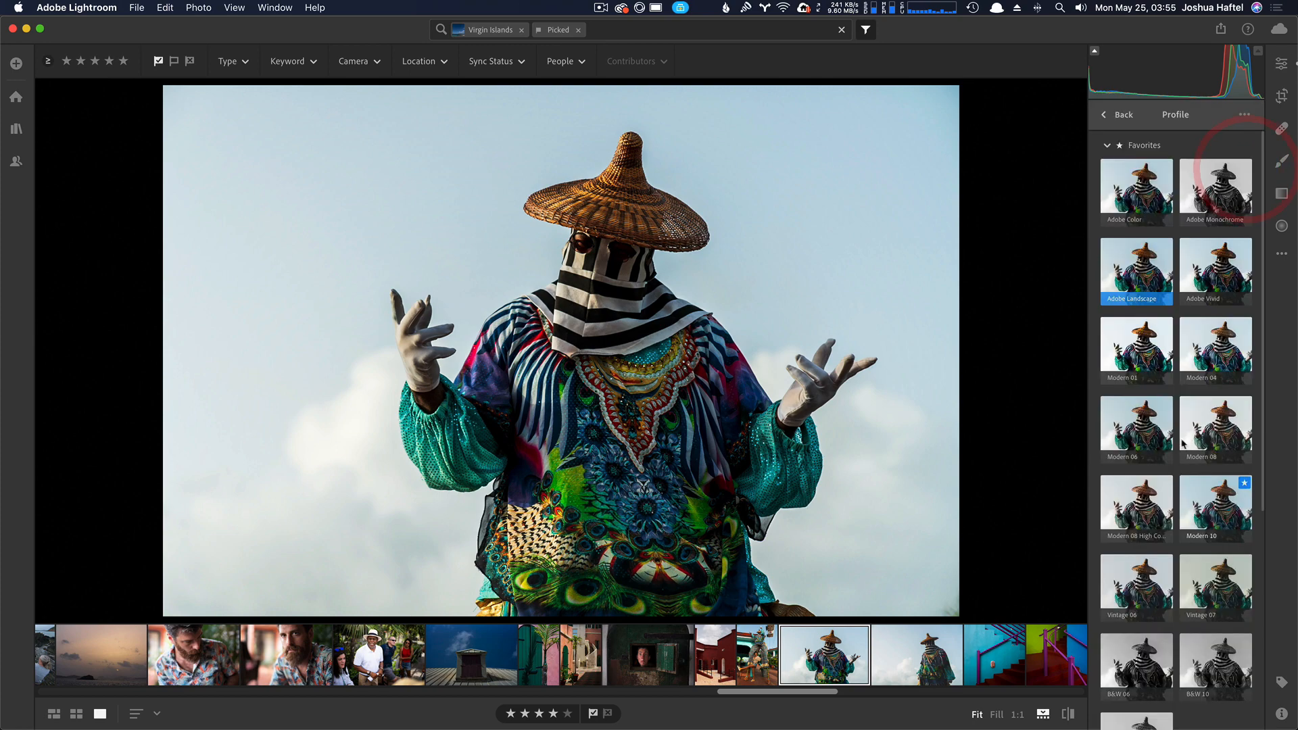
pyautogui.press('Left')
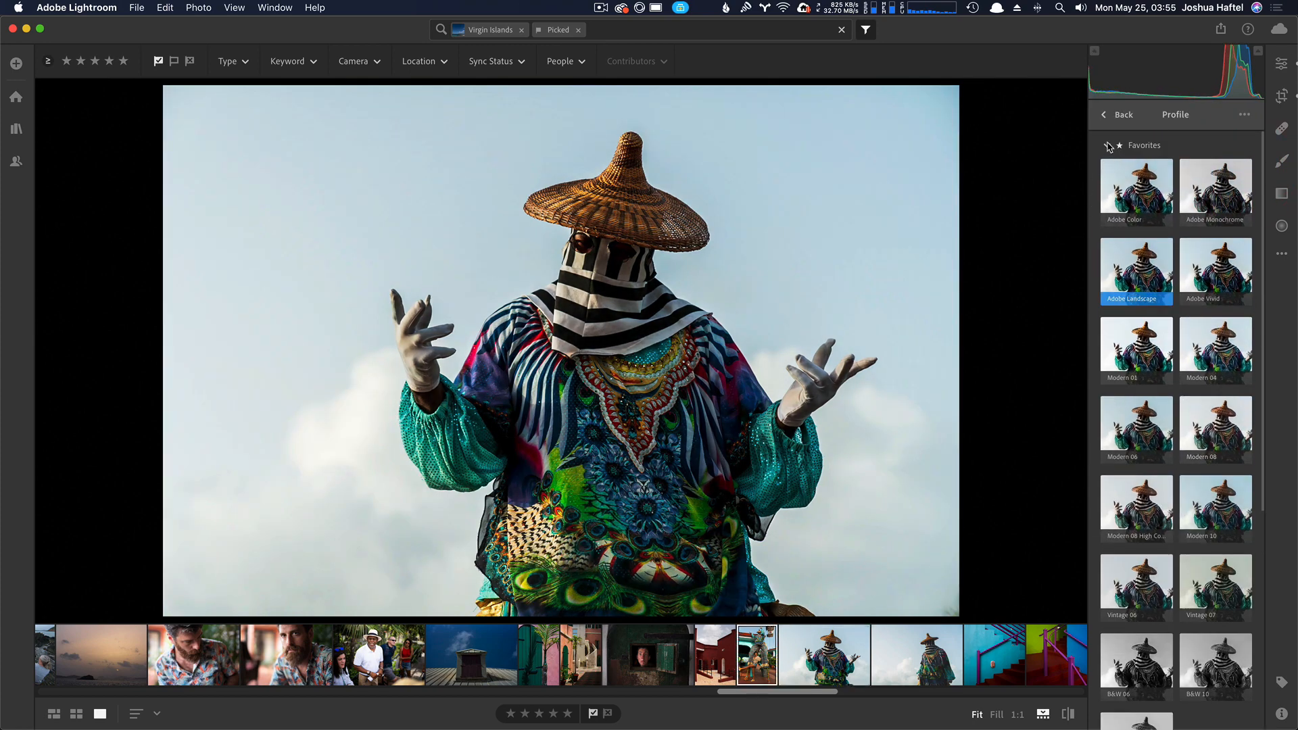
pyautogui.click(1107, 140)
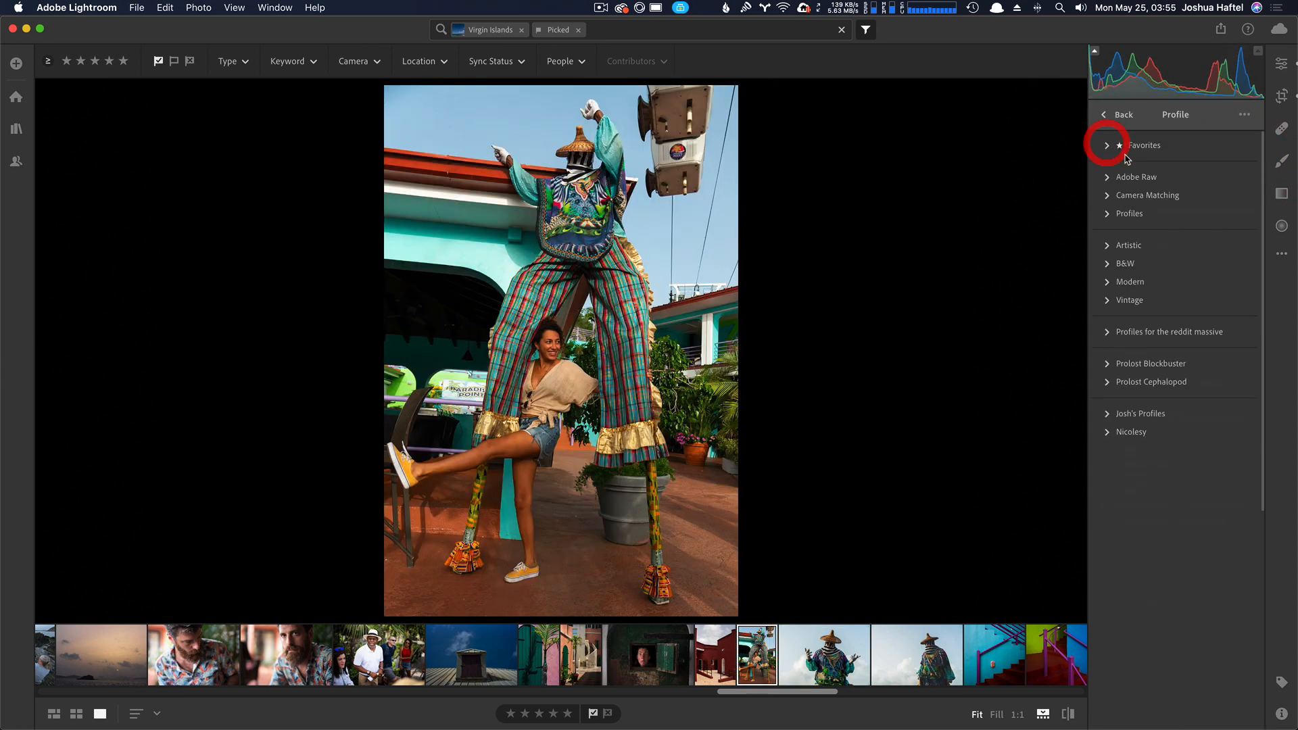
# Apply "Orange is the new green" from "Profiles for the reddit massive" to the stilt walker photo and lower its amount
pyautogui.click(1113, 333)
pyautogui.click(1148, 353)
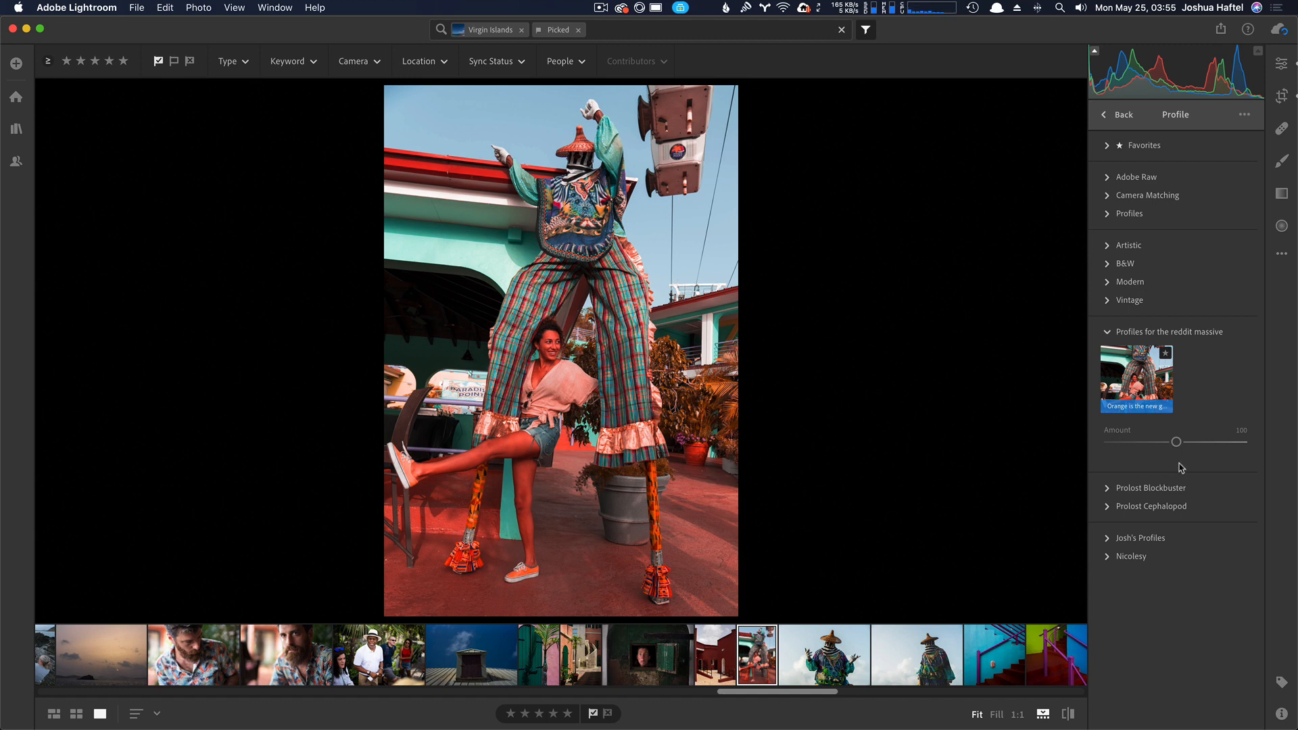
pyautogui.moveTo(1177, 442); pyautogui.dragTo(1146, 444)
# Apply the "Orange is the new green" profile to the photo of the pink courtyard with the curved white staircase
pyautogui.click(640, 656)
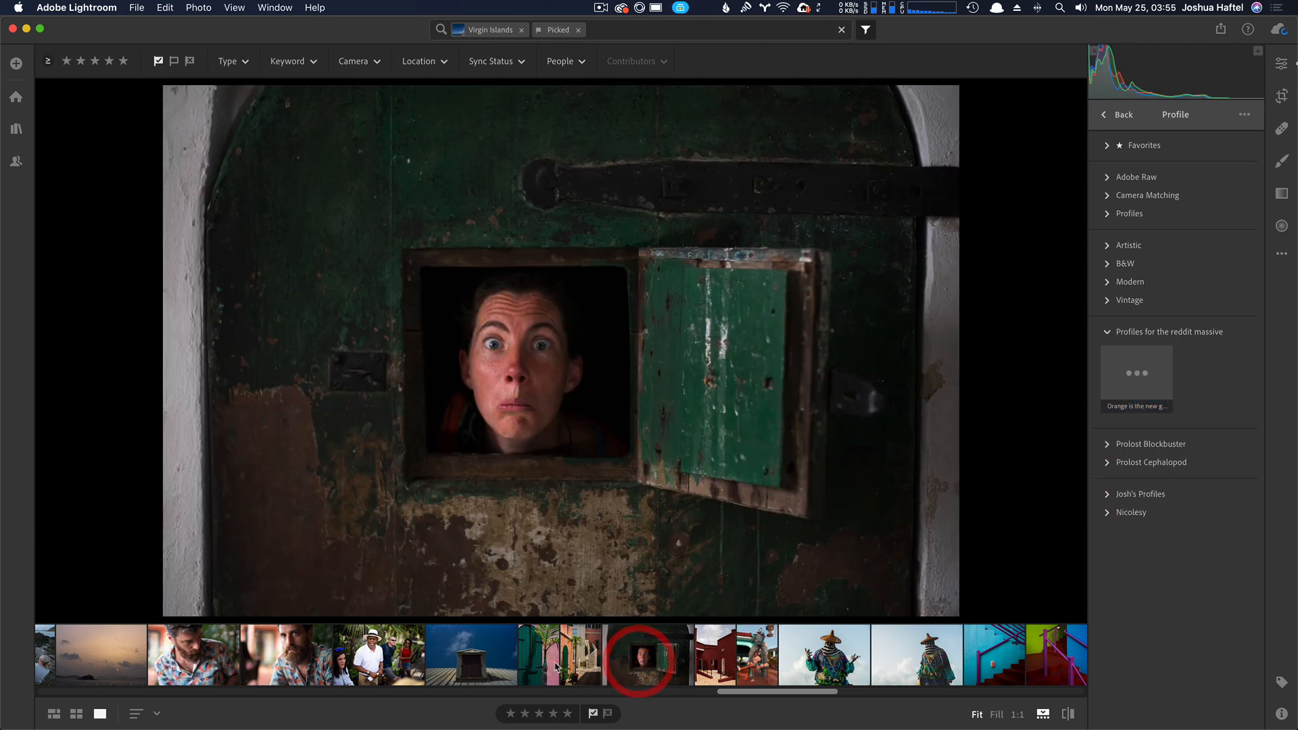
pyautogui.click(578, 658)
pyautogui.click(1134, 387)
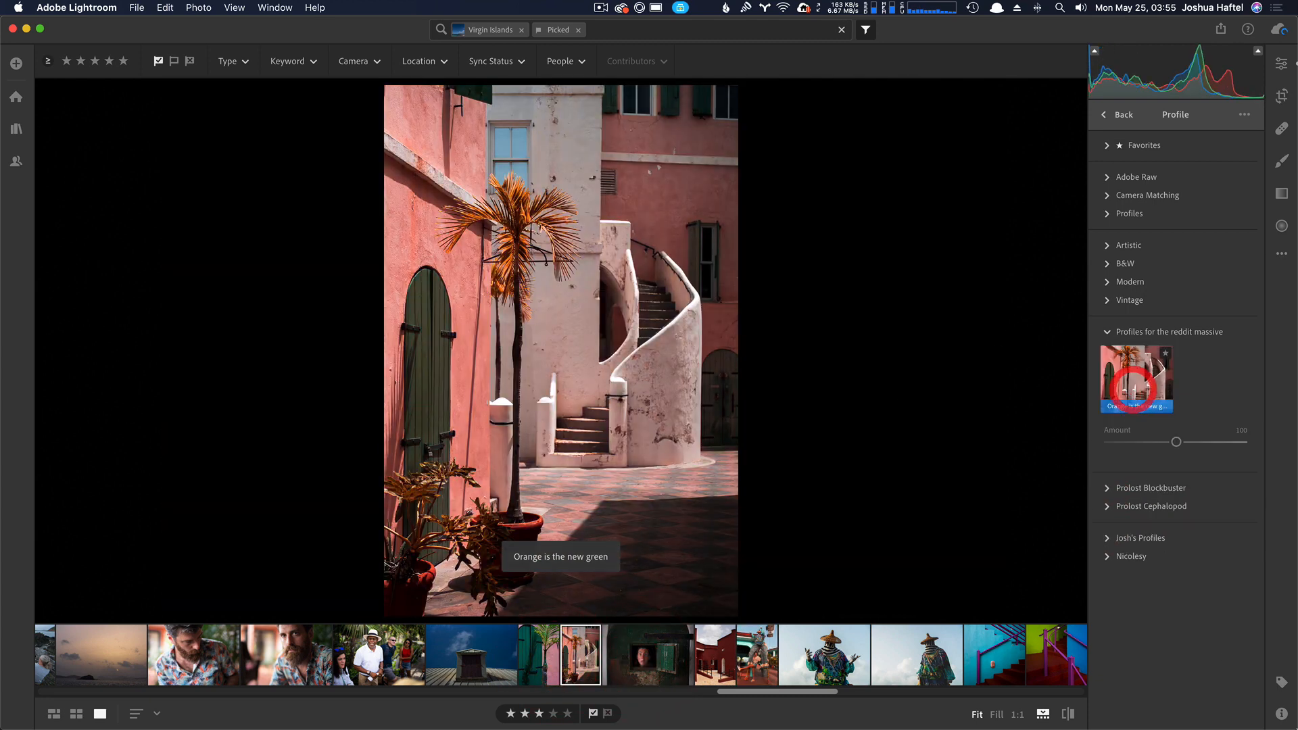